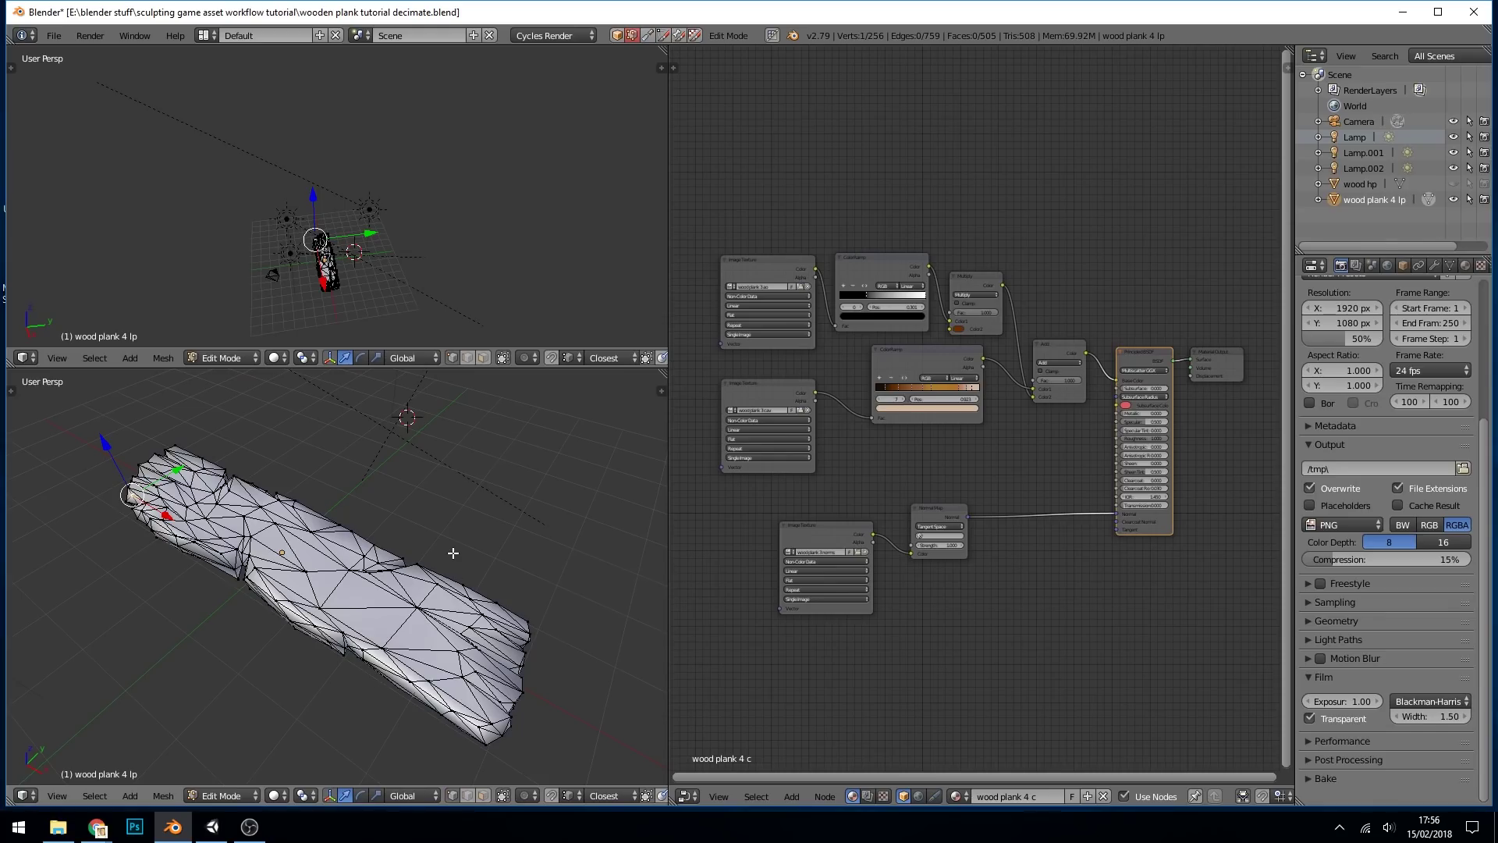
Preview the plank in rendered shading from several angles, then return it to solid display.
key("shift+z")
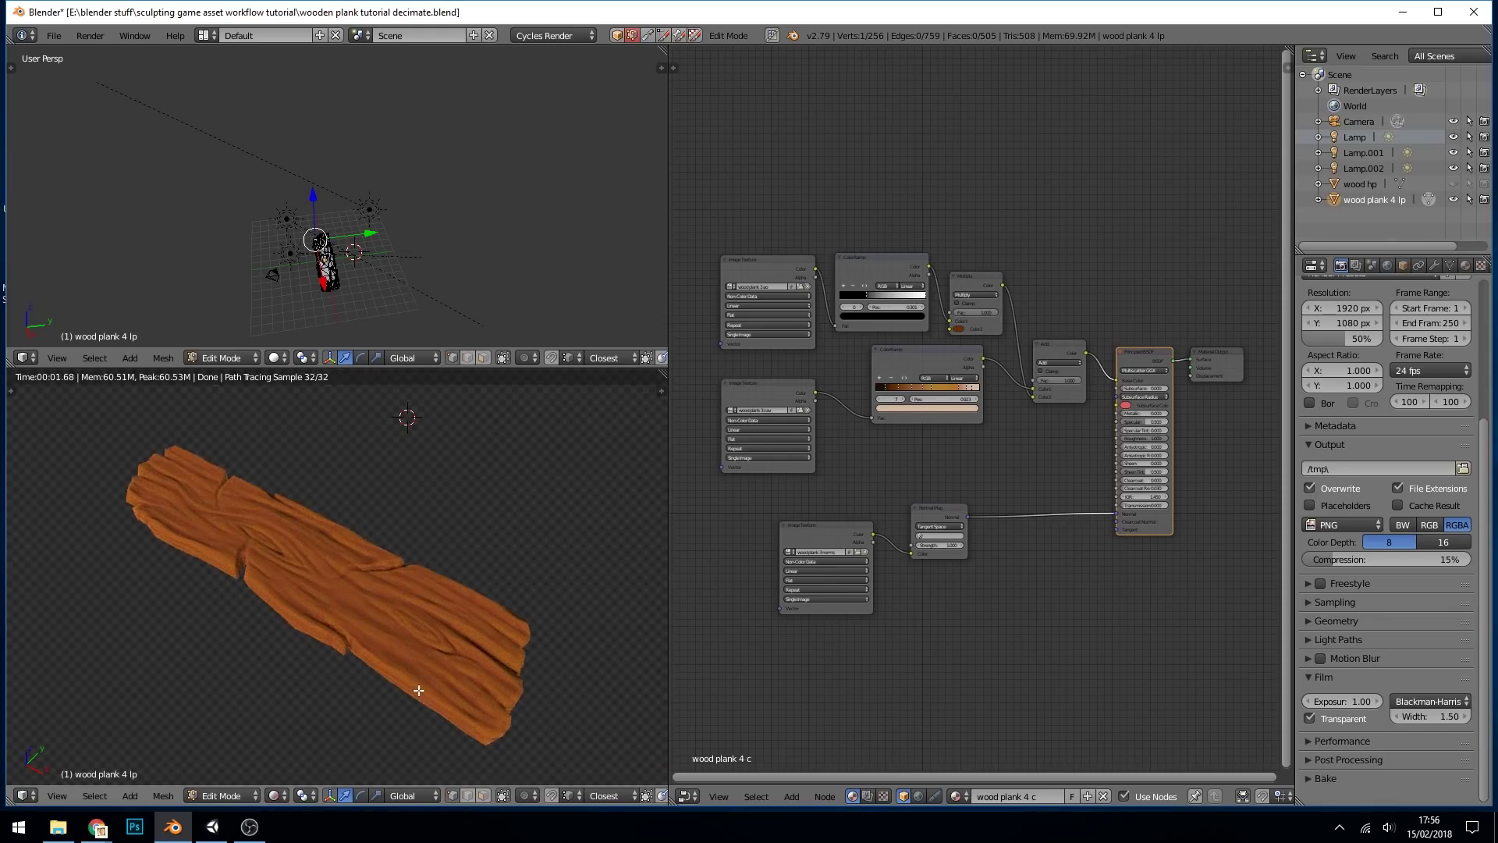
middle_click_drag(399, 657, 452, 676)
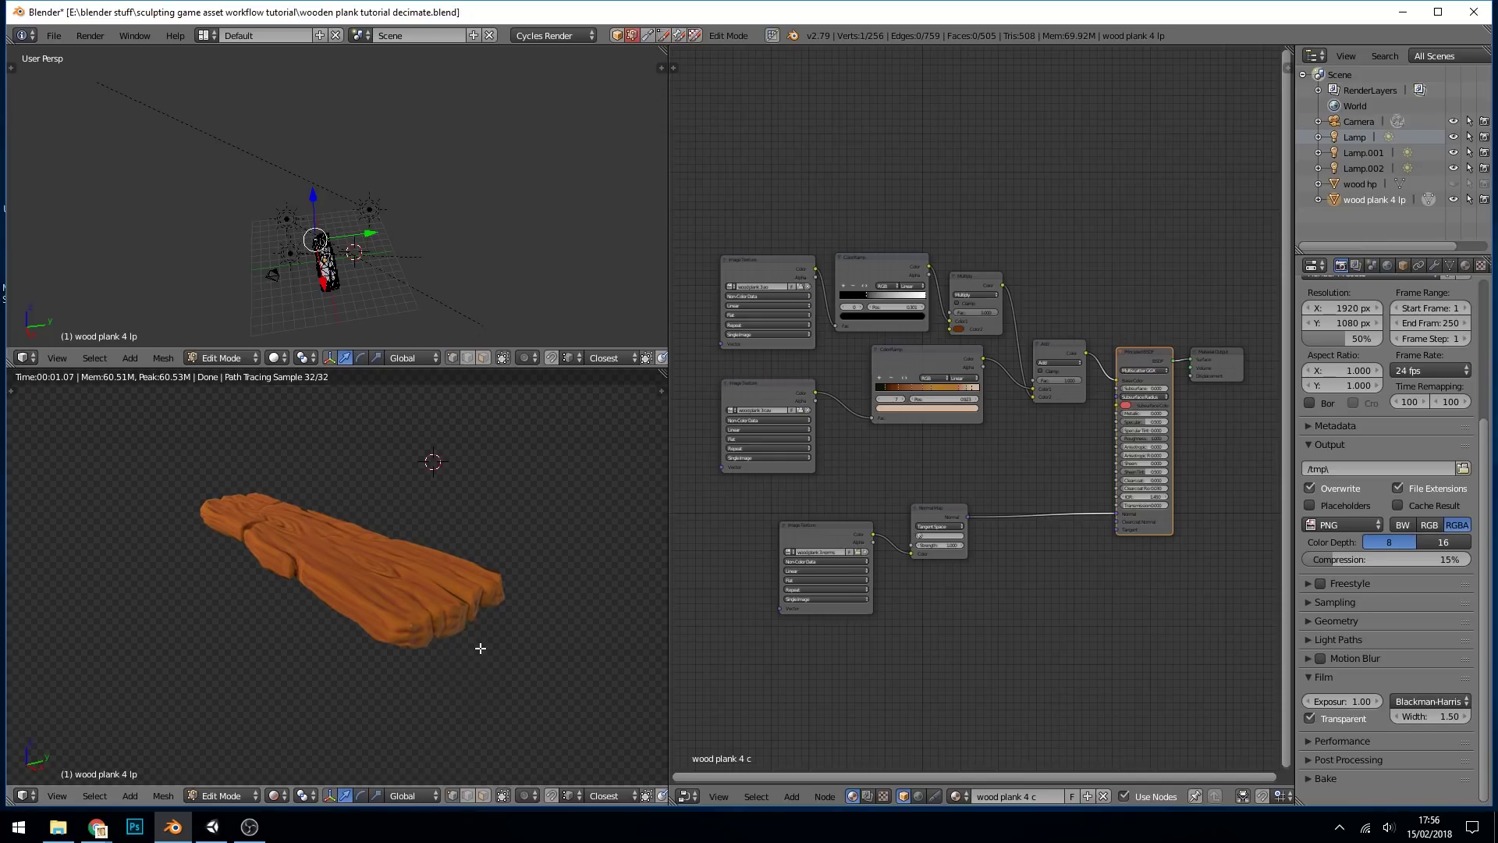
middle_click_drag(495, 622, 405, 618)
scroll(311, 655, "up", 3)
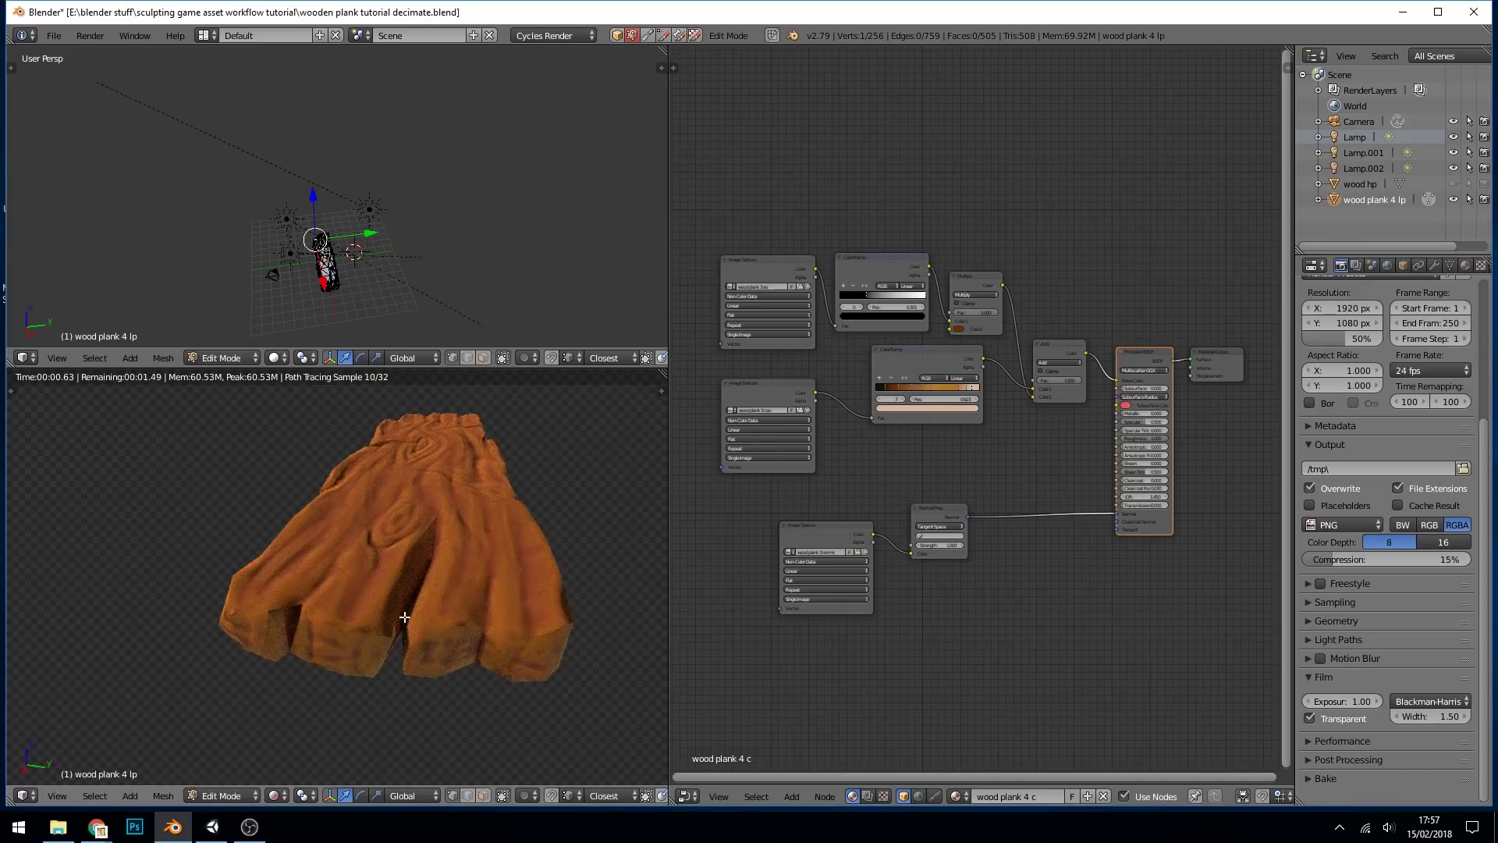
middle_click_drag(433, 519, 441, 561)
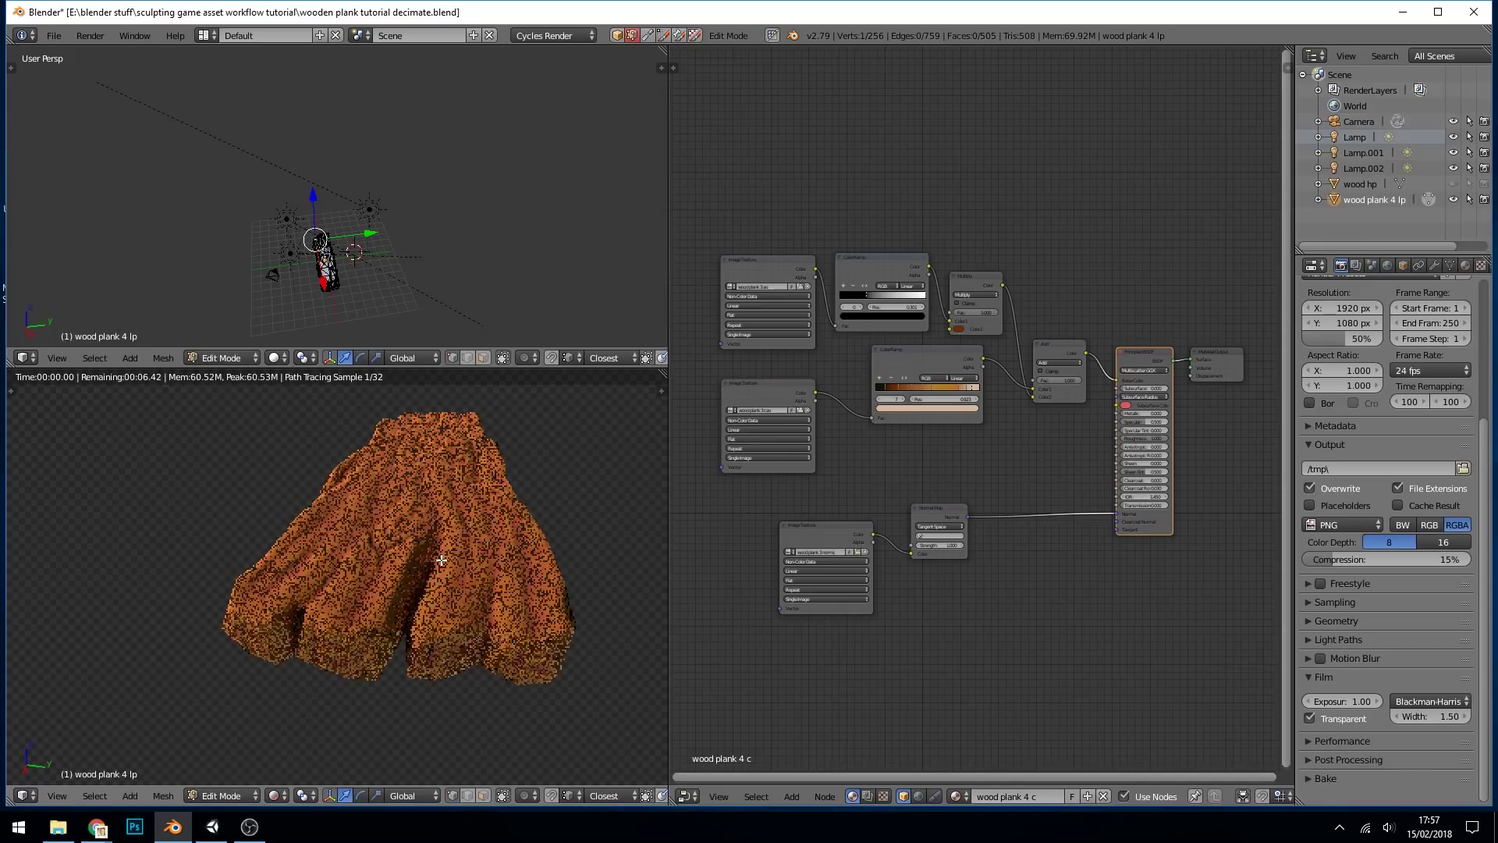
mouse_move(436, 625)
middle_mouse_down()
mouse_move(467, 640)
mouse_move(502, 596)
mouse_move(461, 635)
middle_mouse_up()
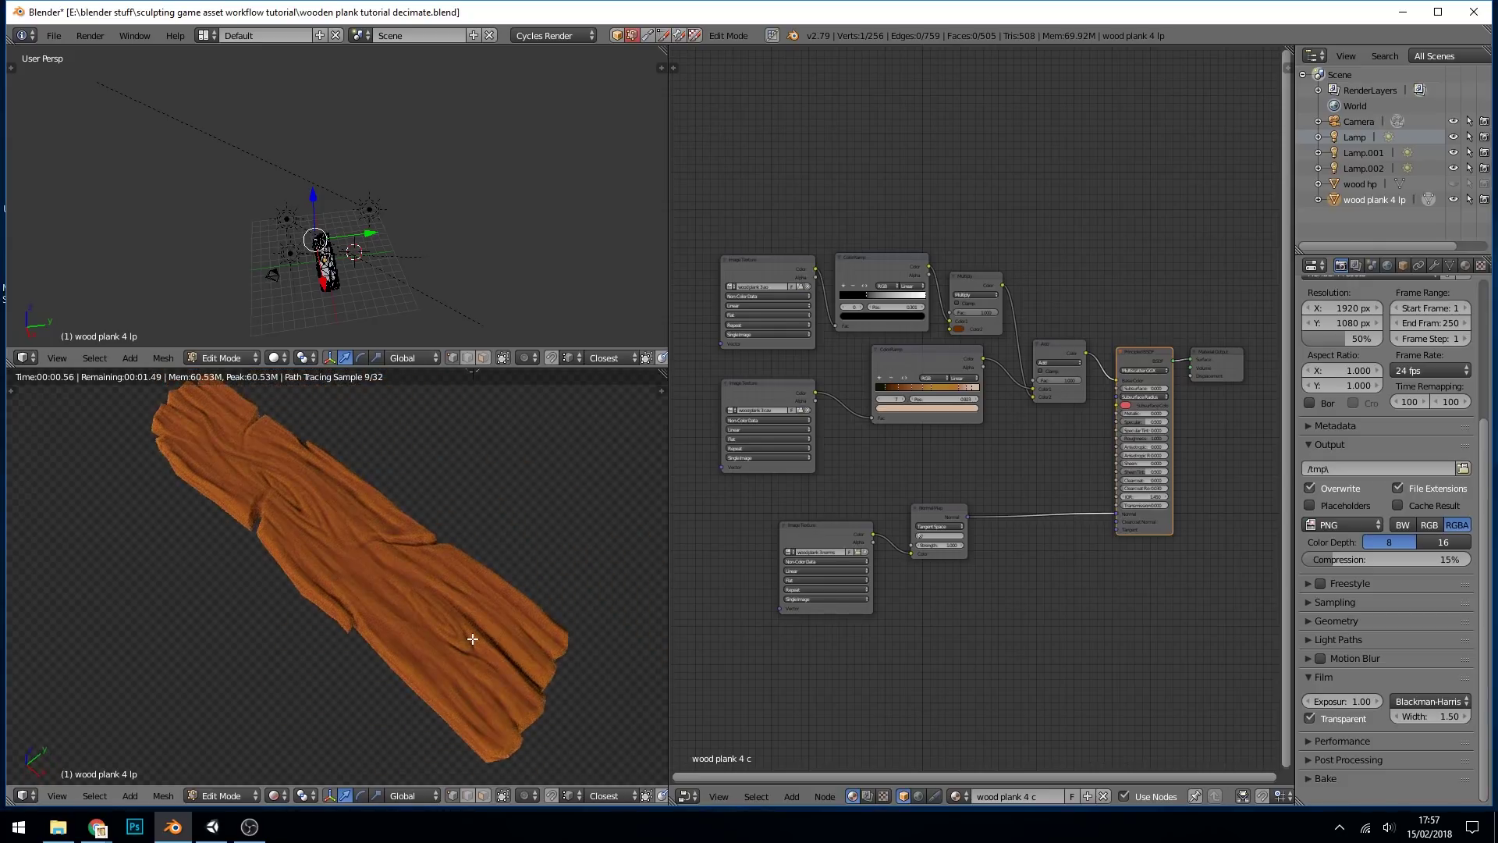
key("shift+z")
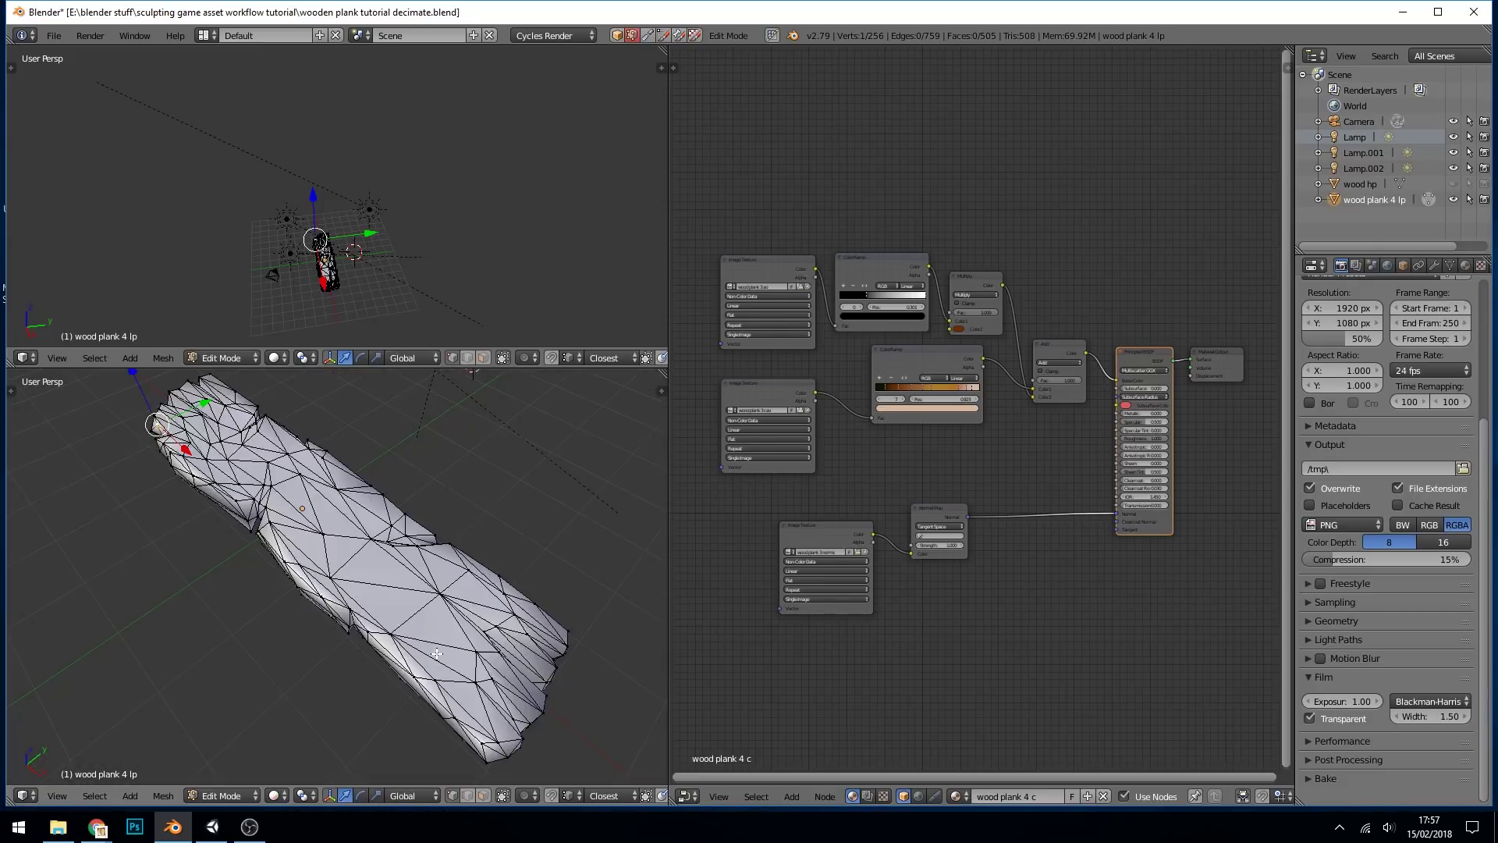
mouse_move(435, 652)
middle_mouse_down()
mouse_move(459, 620)
mouse_move(466, 637)
mouse_move(406, 641)
mouse_move(451, 635)
middle_mouse_up()
scroll(459, 620, "up", 4)
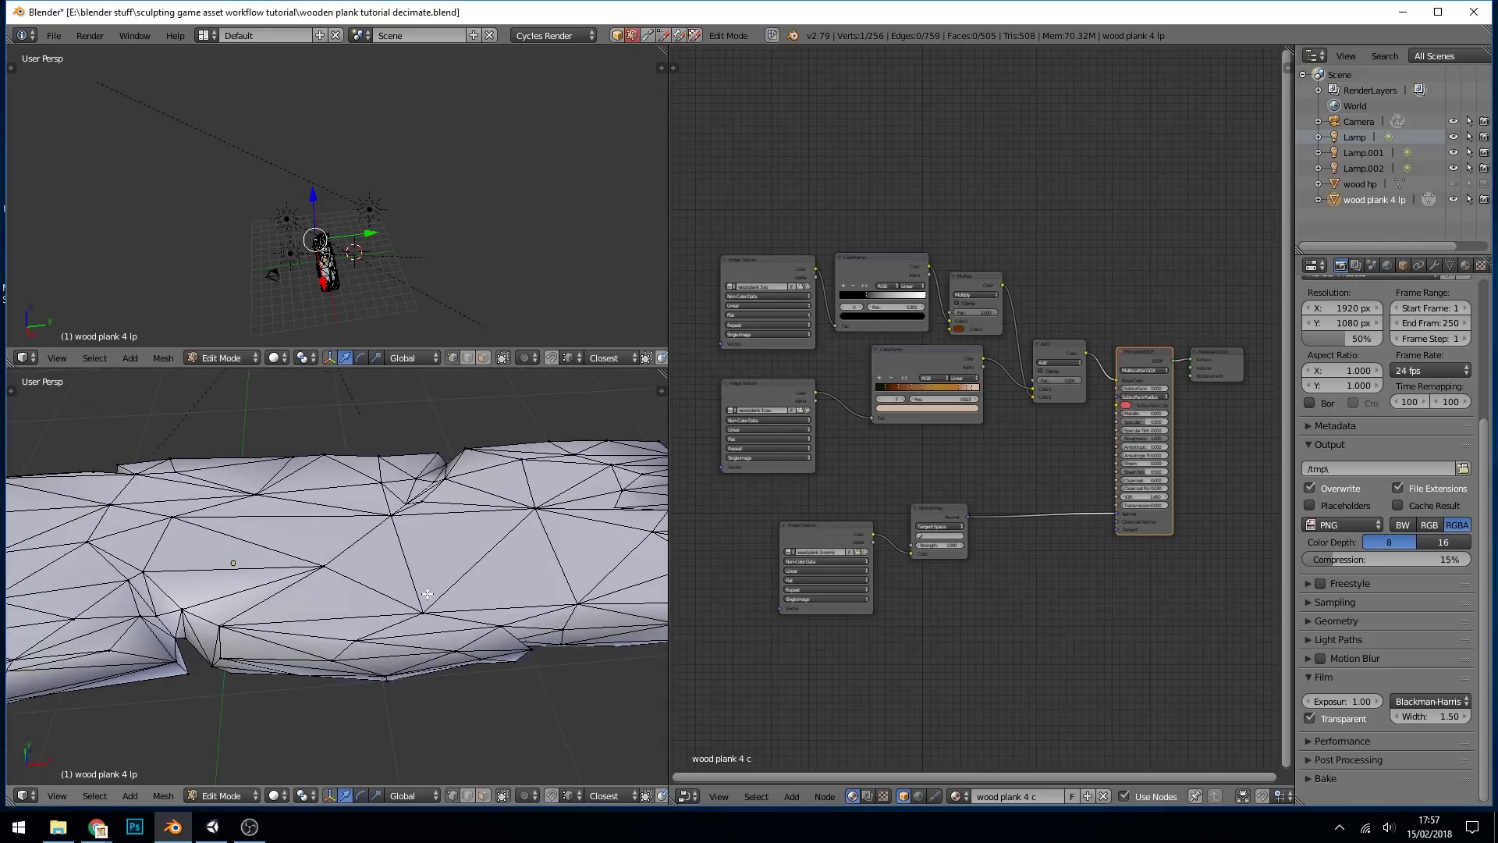
scroll(424, 595, "down", 3)
mouse_move(424, 595)
middle_mouse_down()
mouse_move(398, 616)
mouse_move(421, 592)
mouse_move(488, 603)
mouse_move(473, 605)
mouse_move(456, 665)
mouse_move(335, 652)
mouse_move(470, 654)
mouse_move(442, 546)
mouse_move(351, 582)
mouse_move(401, 649)
middle_mouse_up()
key("shift+z")
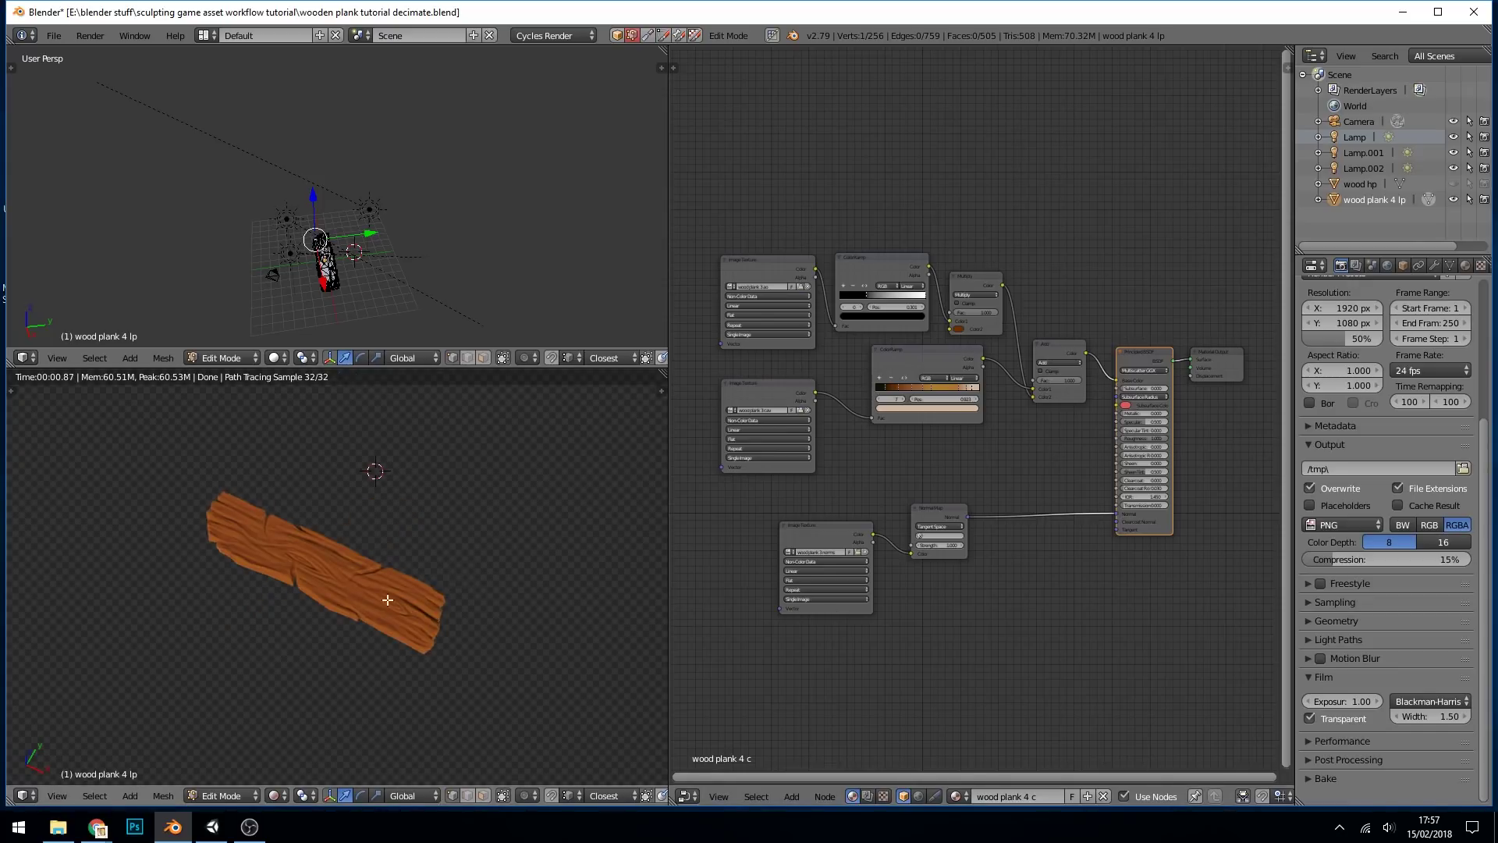
key("shift+z")
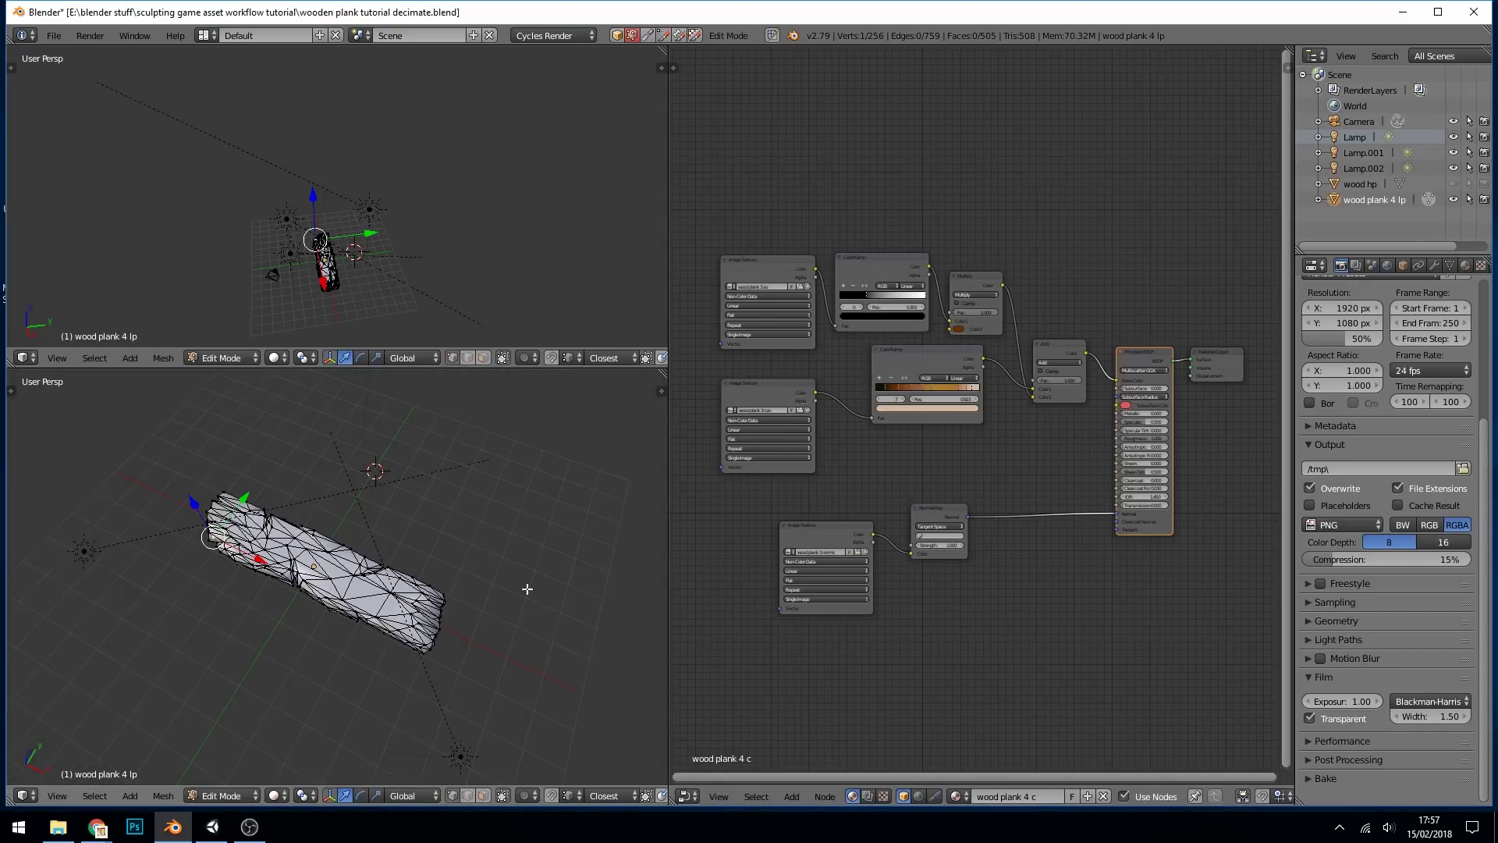
Enlarge the node editor, frame all the wood material nodes, and make the top-left area an image editor.
left_click_drag(669, 468, 386, 466)
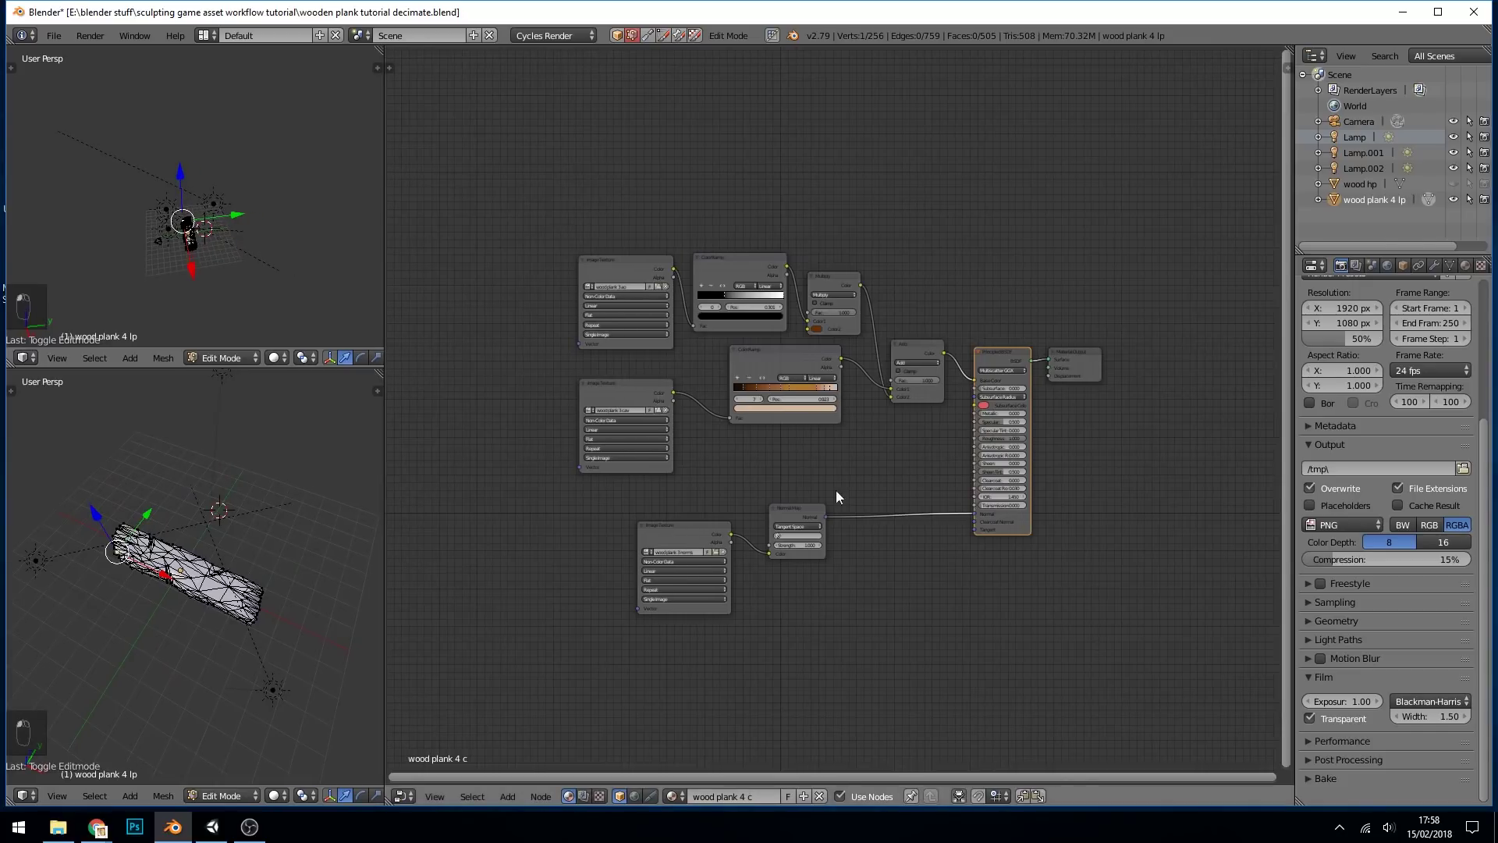
key("Home")
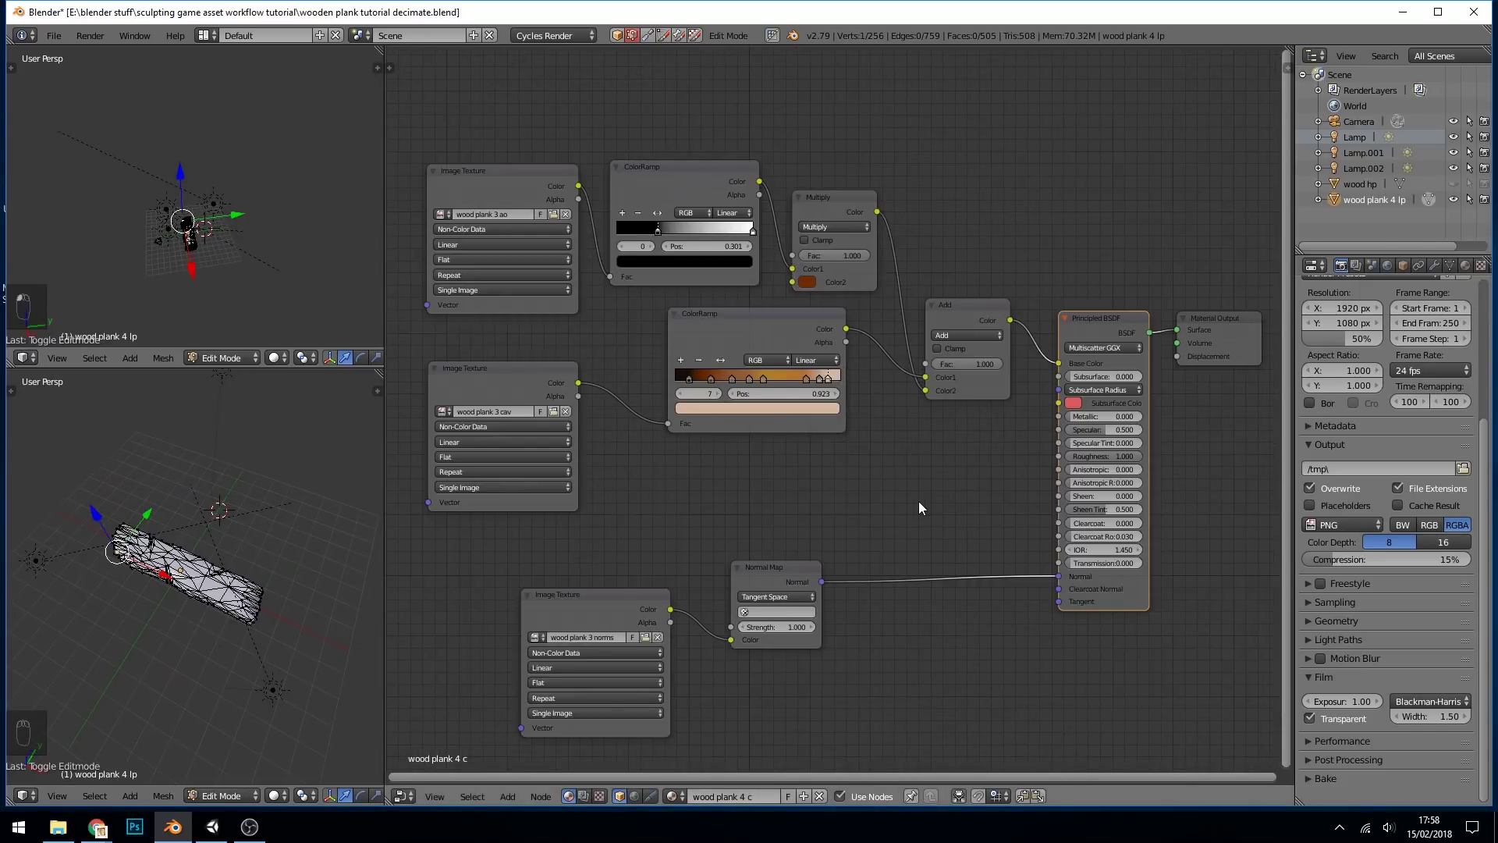
left_click(24, 357)
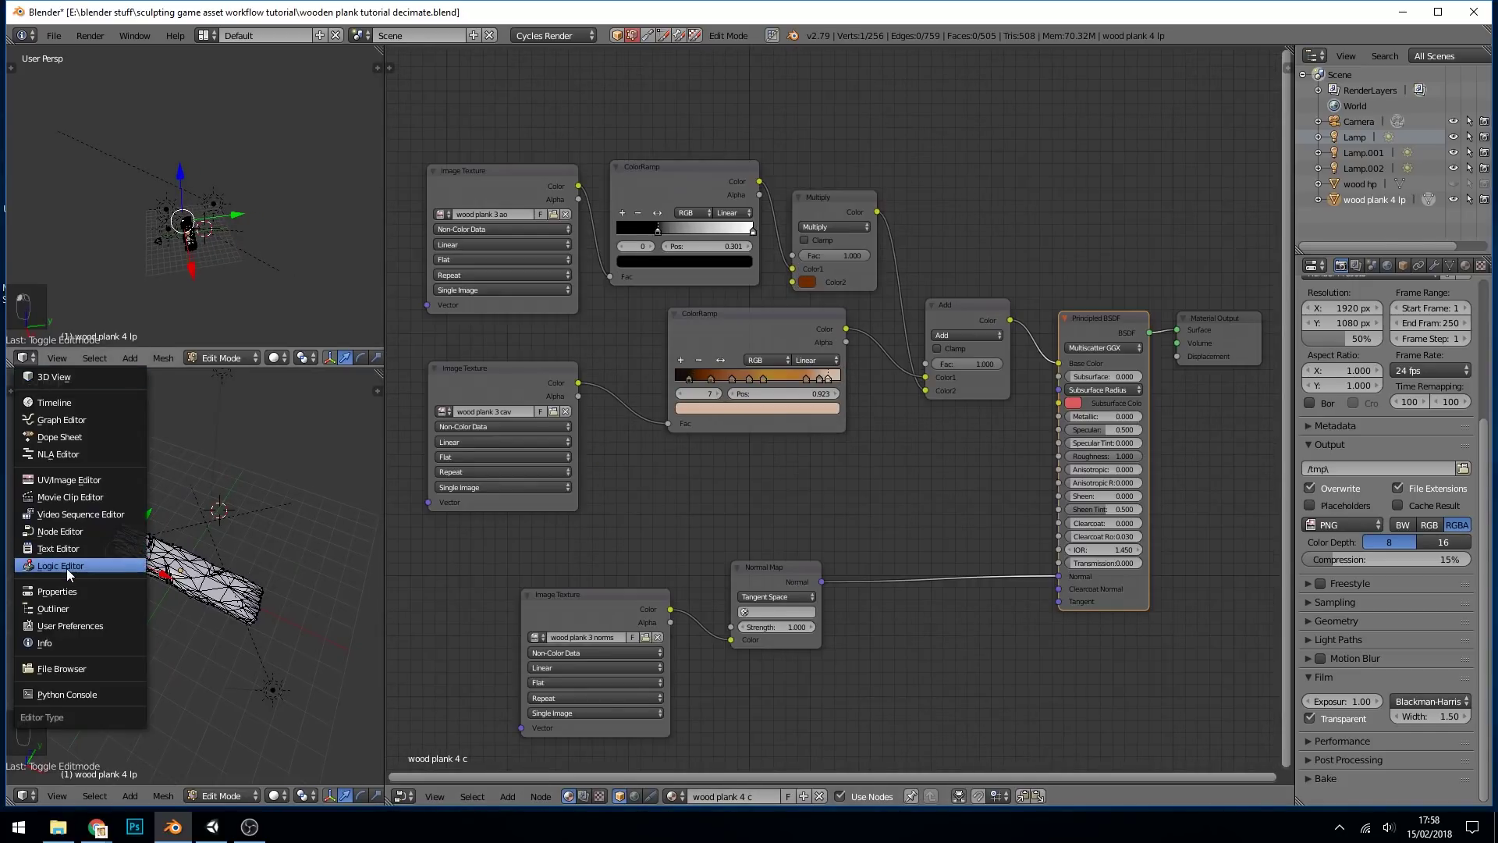
left_click(69, 479)
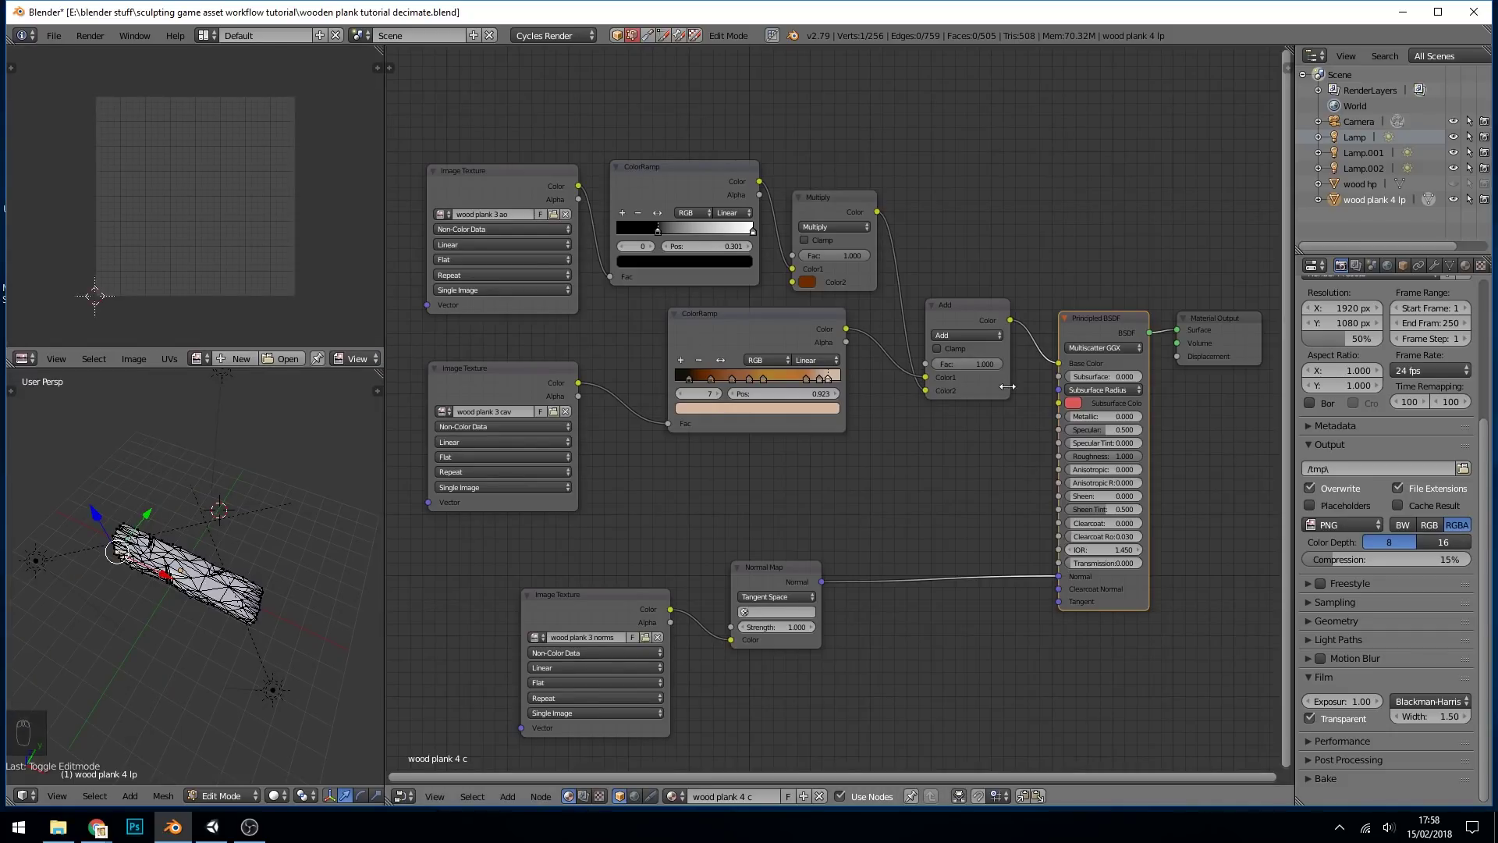
Move the Principled BSDF node closer to the Add and Material Output nodes.
key("g")
left_click(1035, 304)
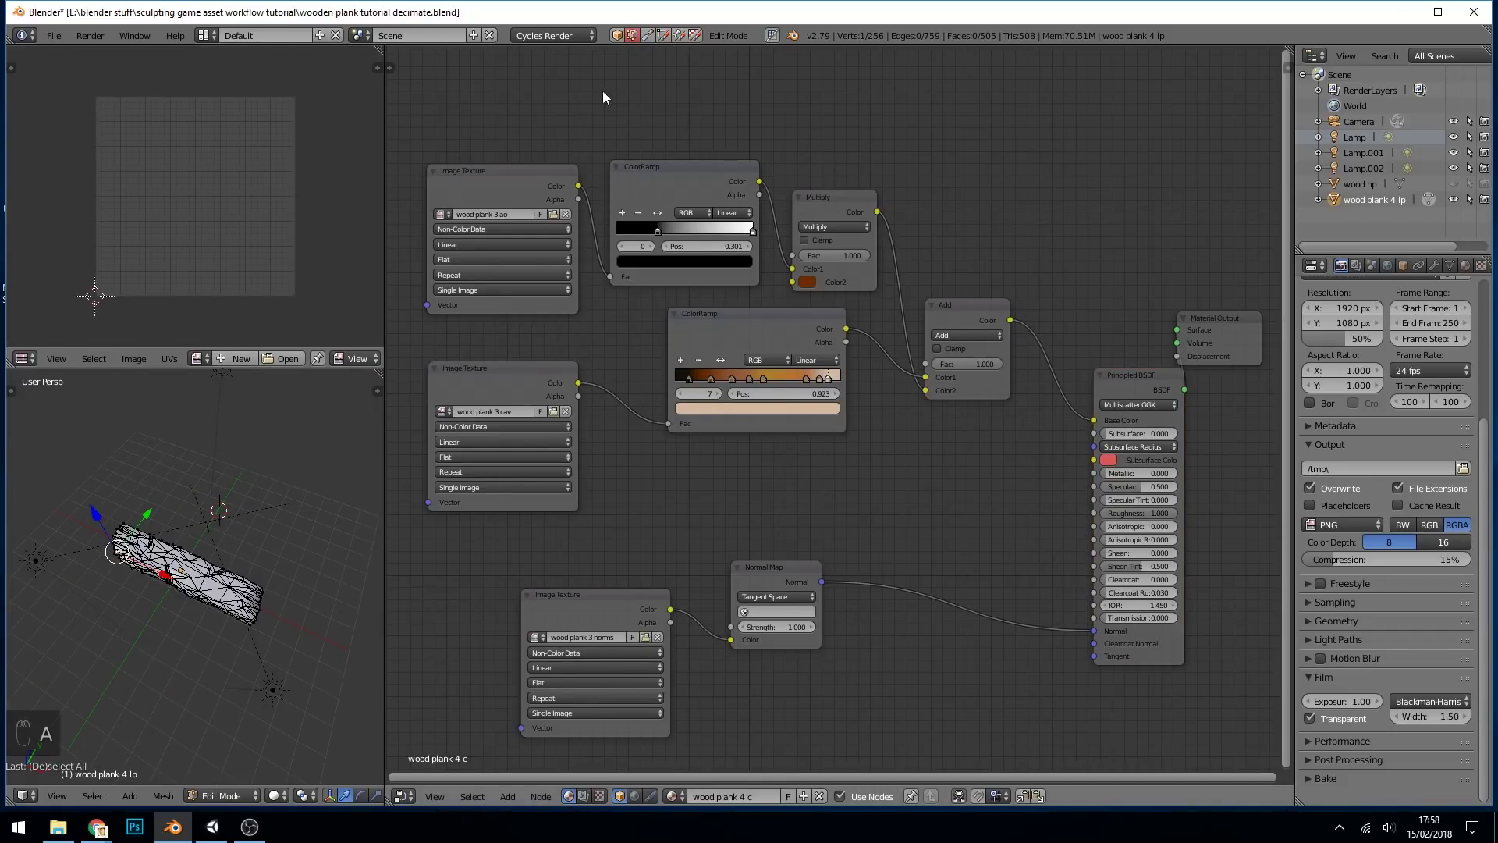
key("a")
Create a 2048 × 2048 image named 'wood plank 4 baked colour' with alpha turned off.
left_click_drag(1132, 375, 1084, 330)
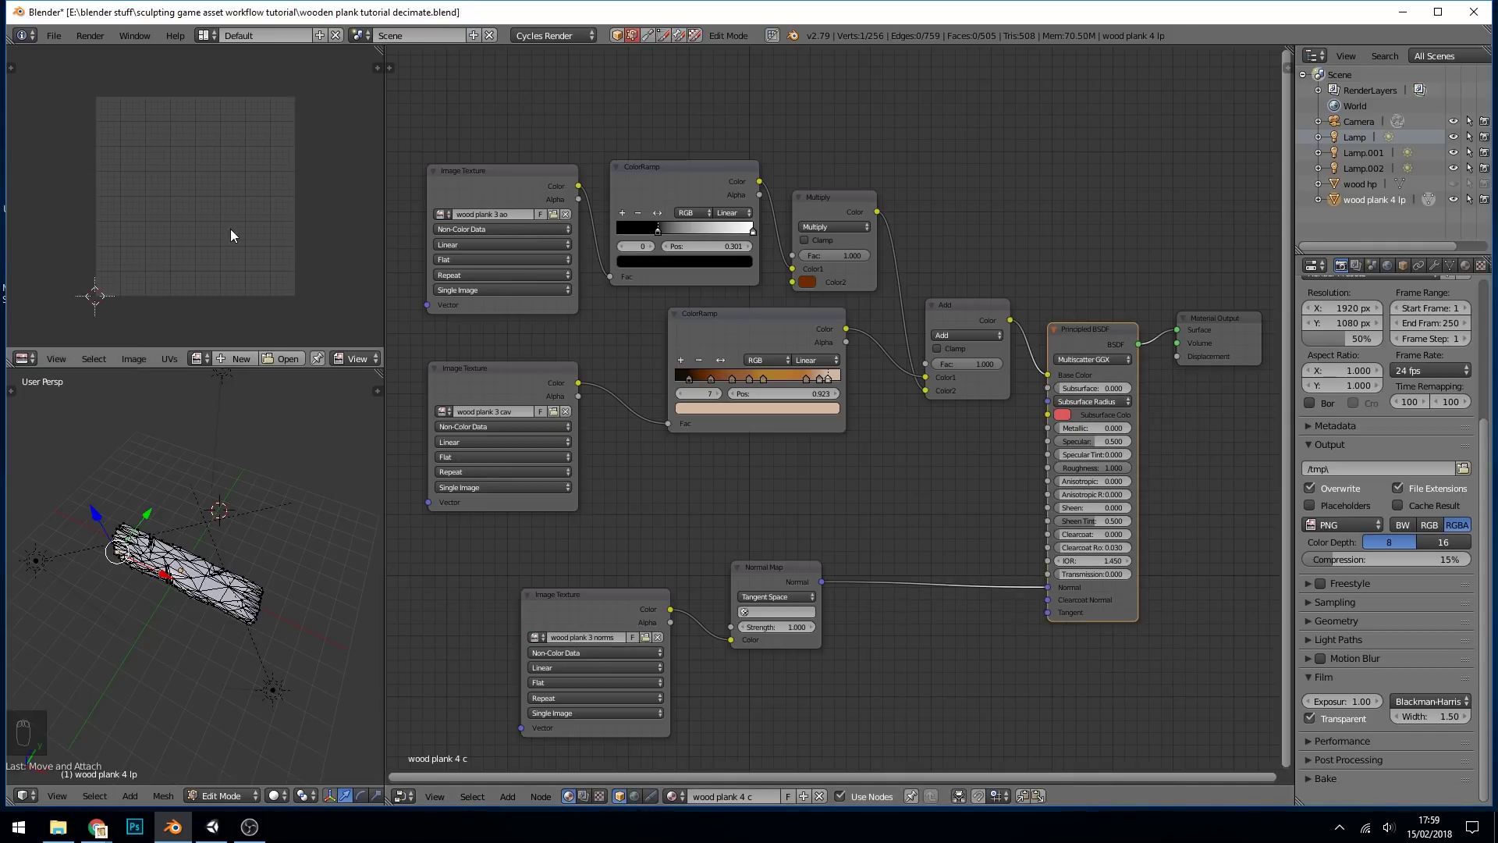
left_click(231, 358)
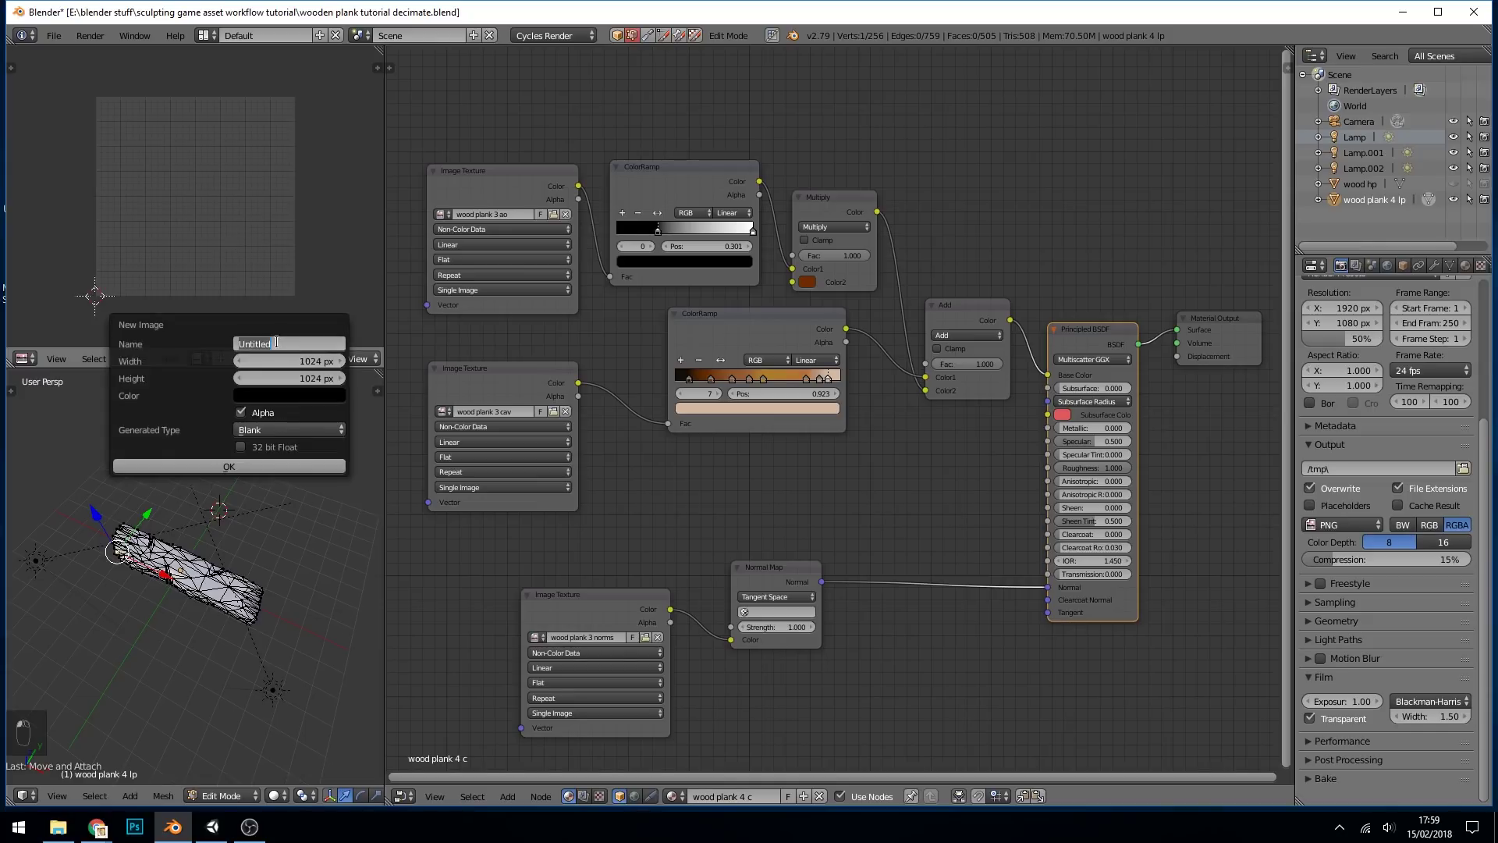
type("wood plank")
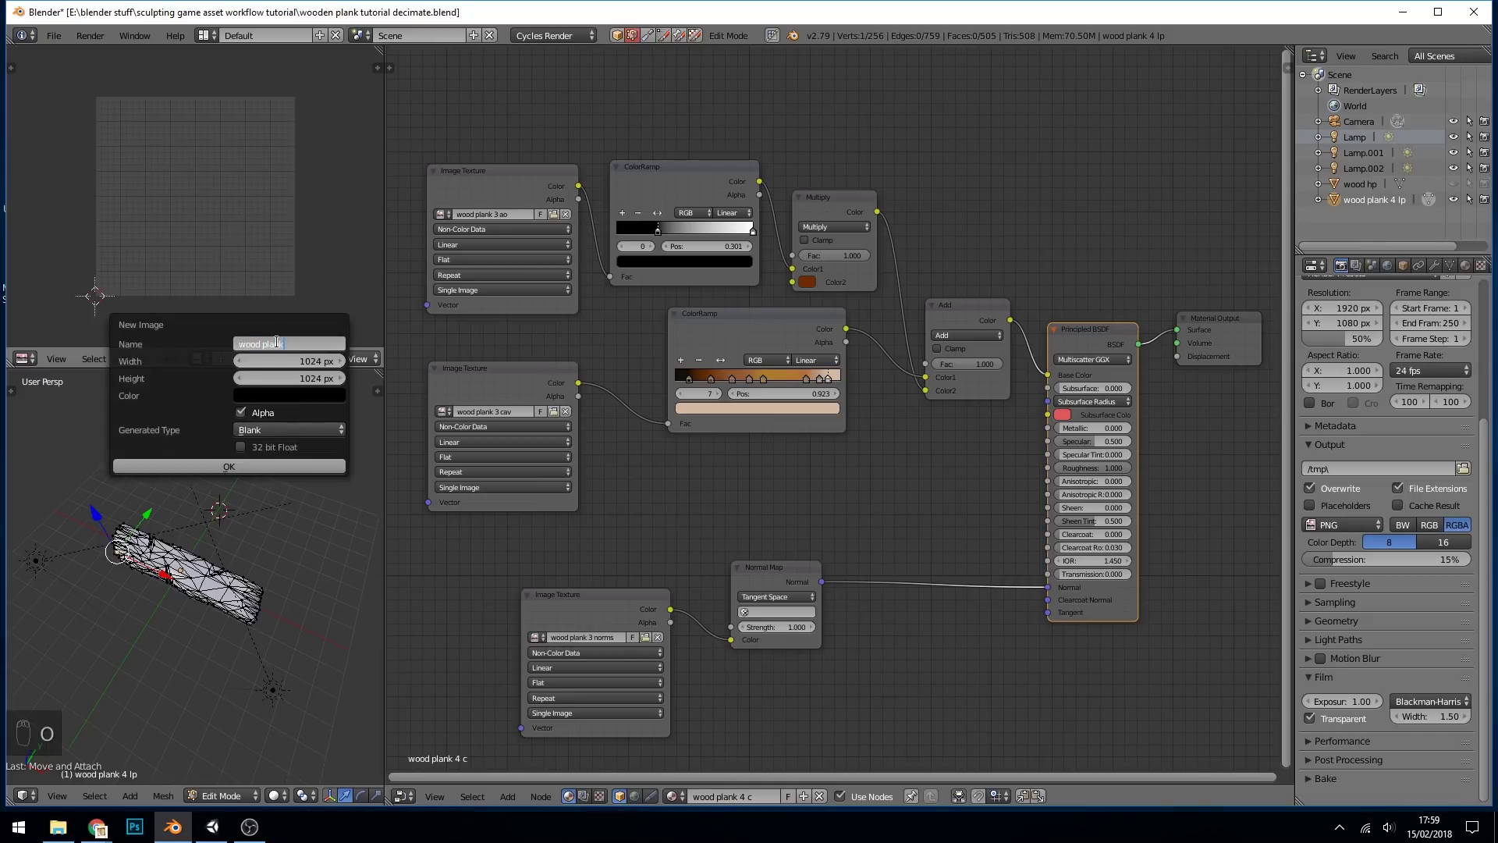
type(" 4 baked colour")
key("Tab")
type("2")
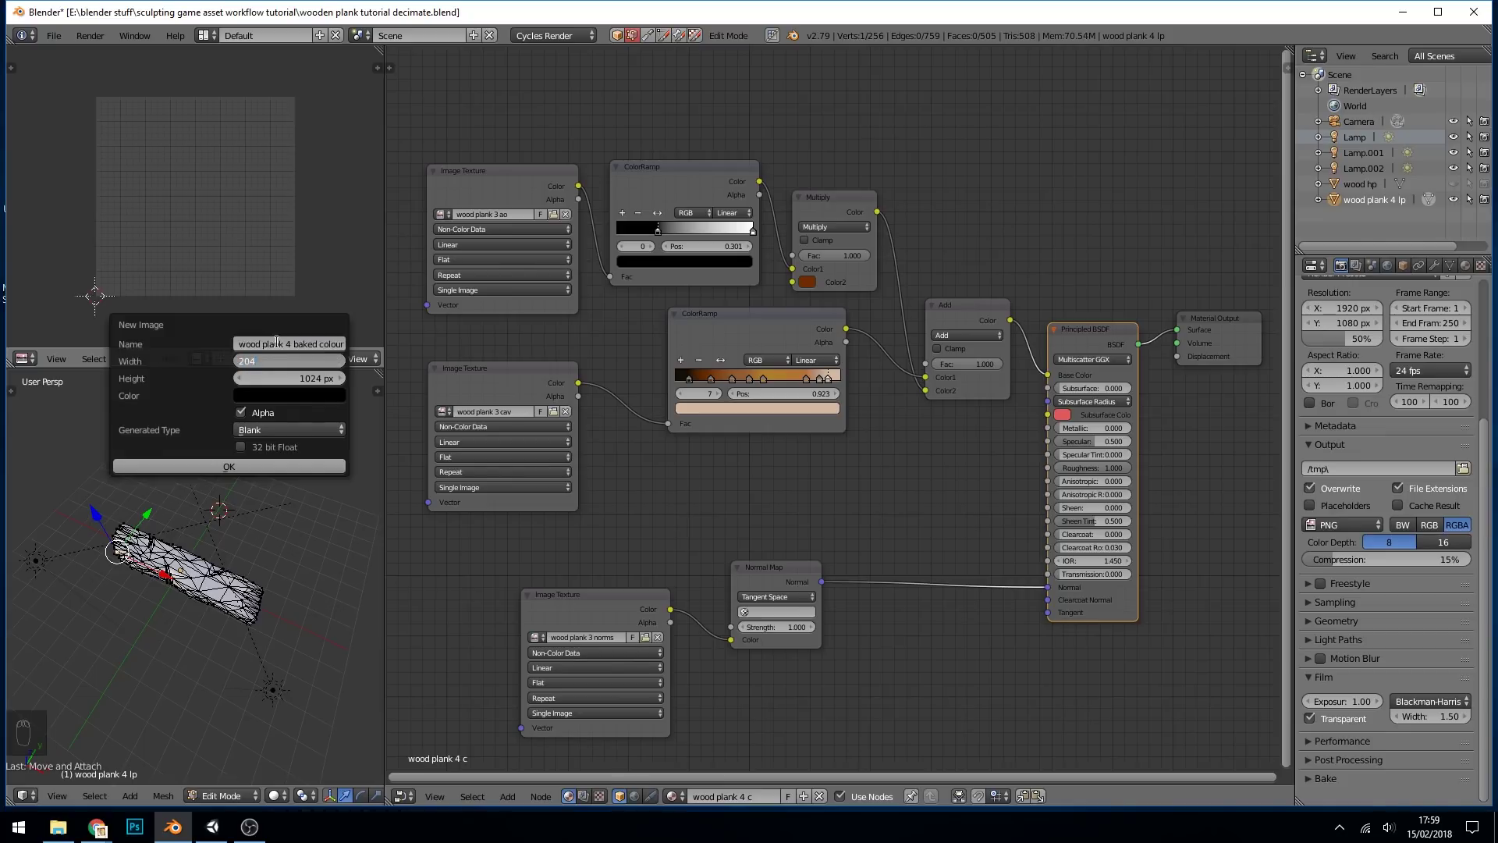
key("Tab")
type("2048")
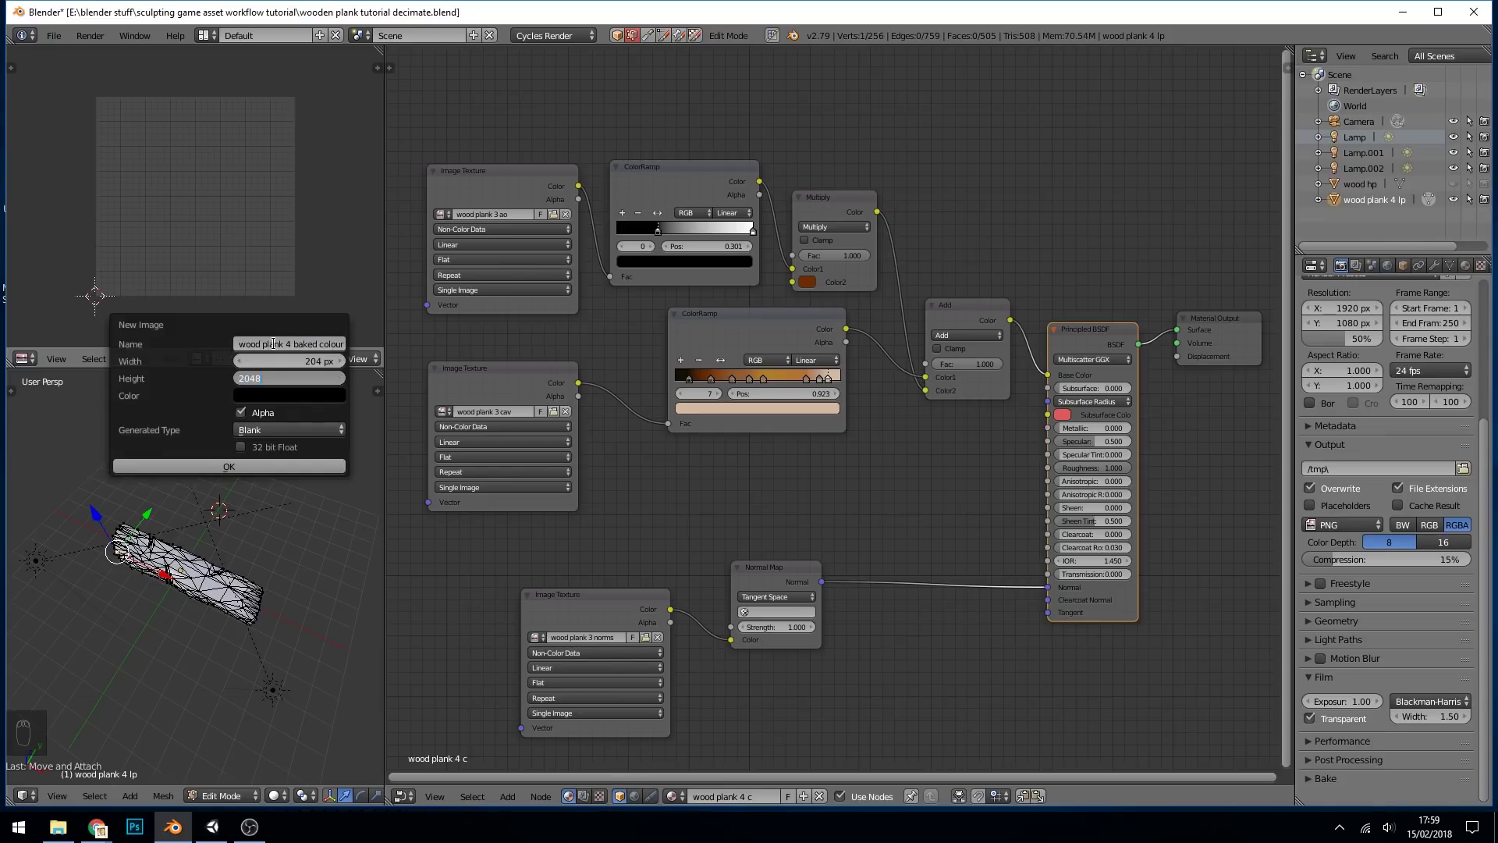
left_click(242, 411)
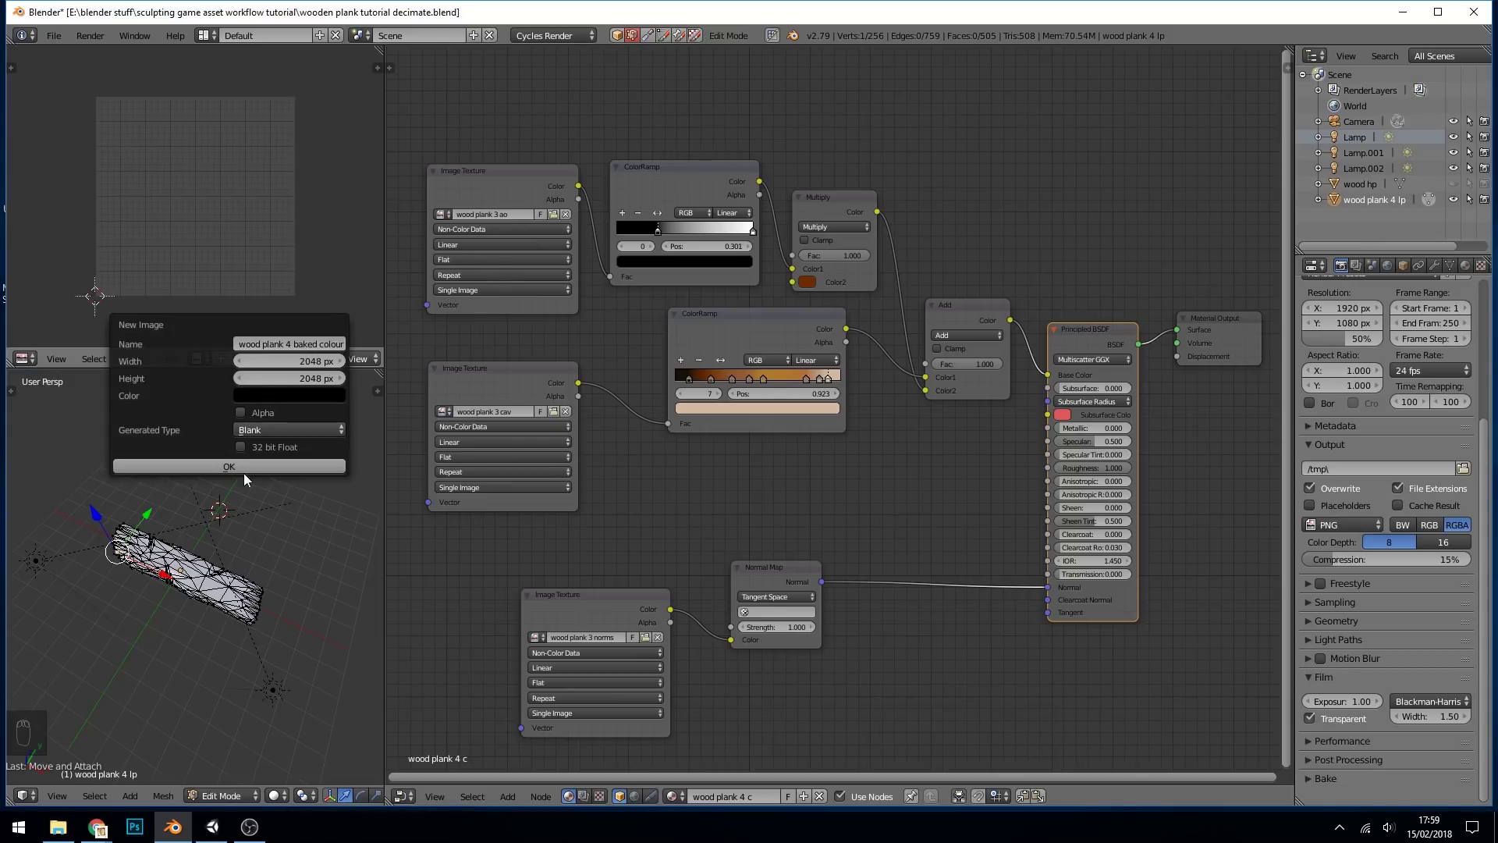
left_click(214, 468)
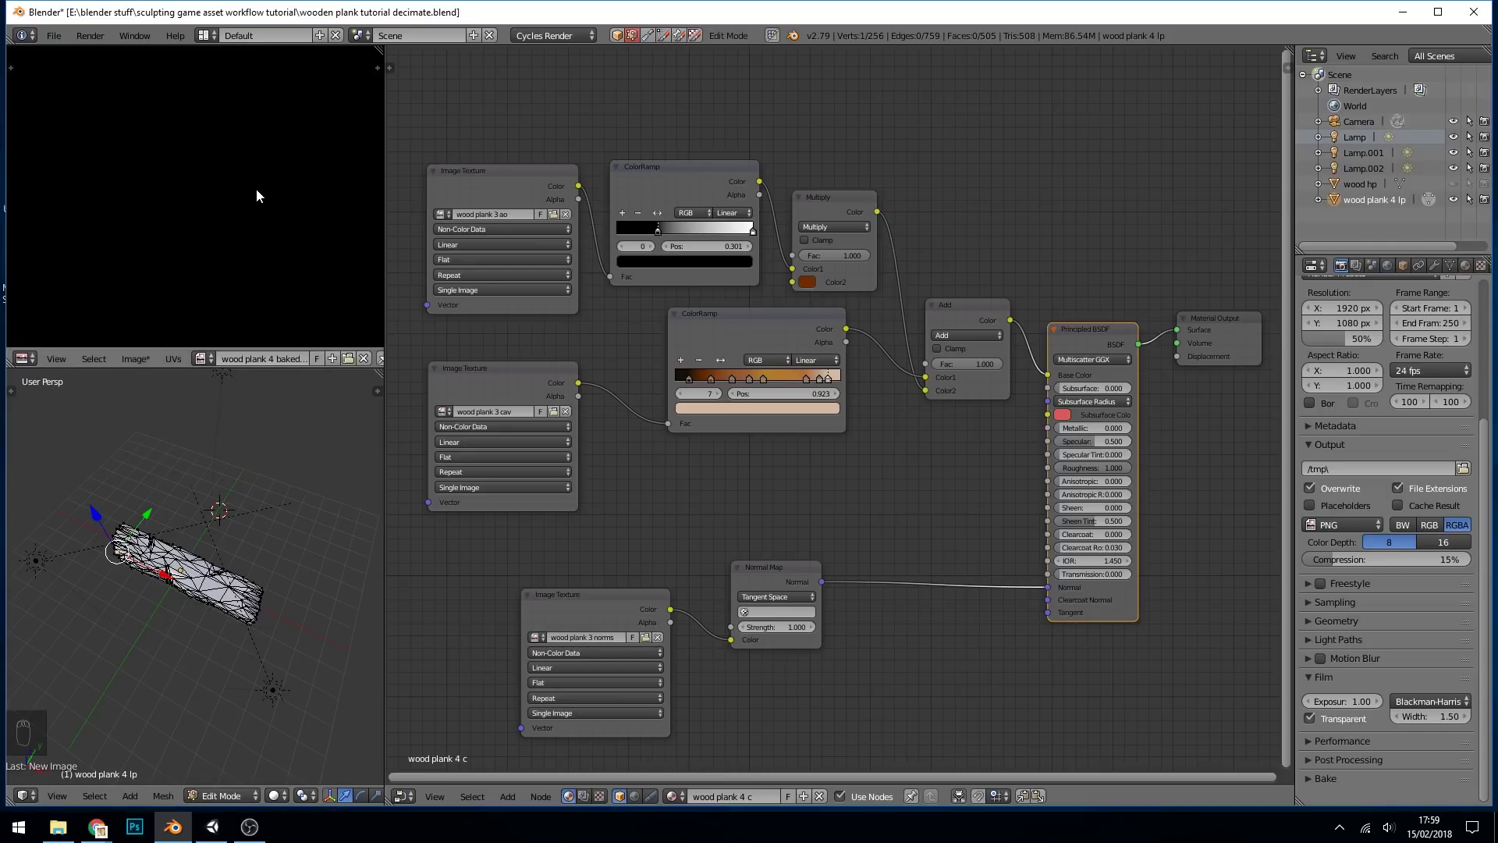
In the Render properties' Bake panel, change Bake Type from Combined to Diffuse.
scroll(256, 189, "down", 2)
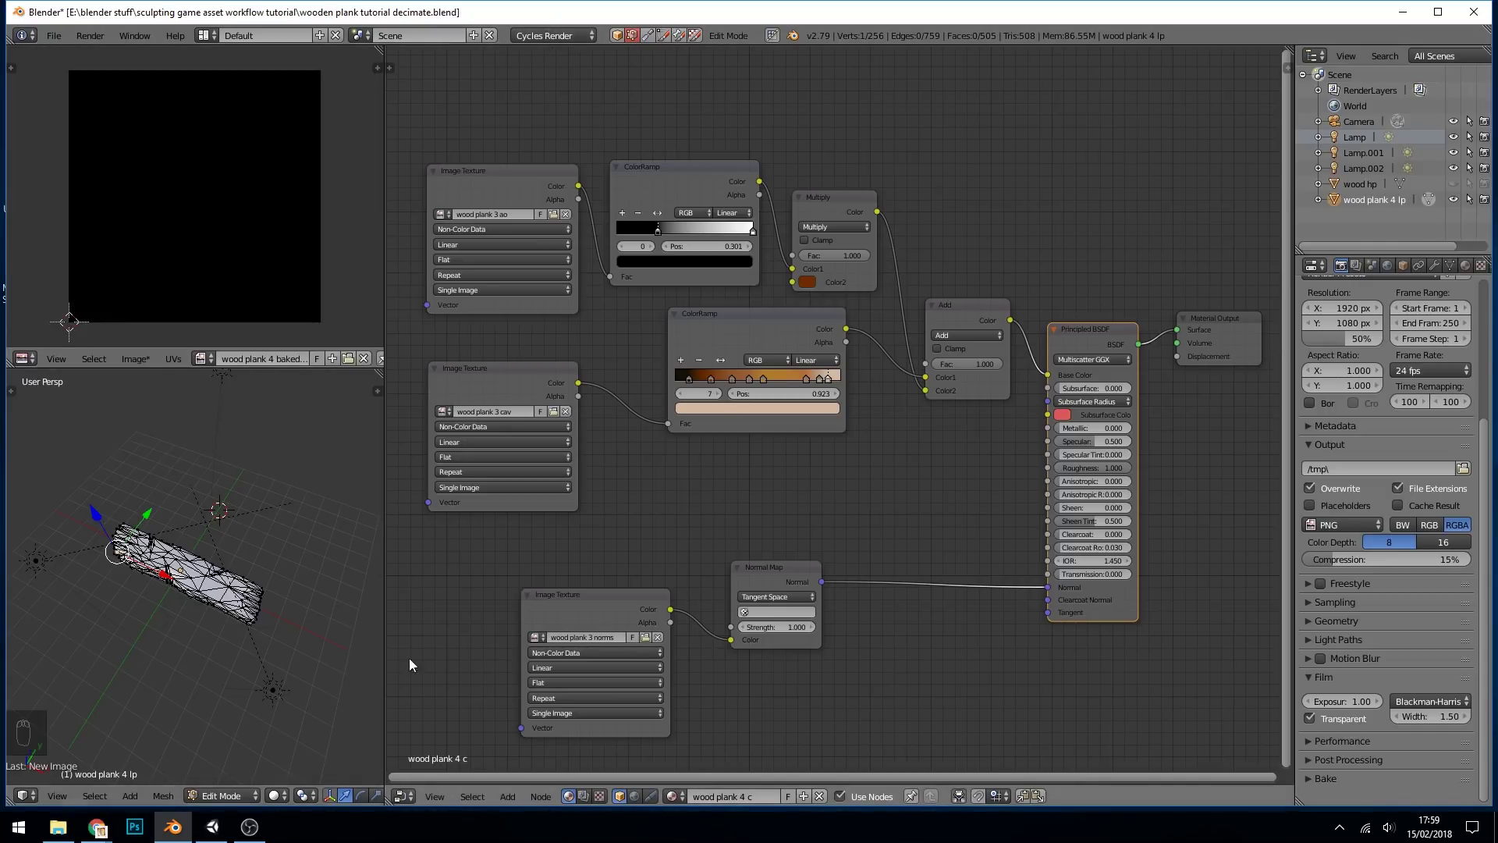
left_click(1308, 778)
scroll(1403, 663, "down", 5)
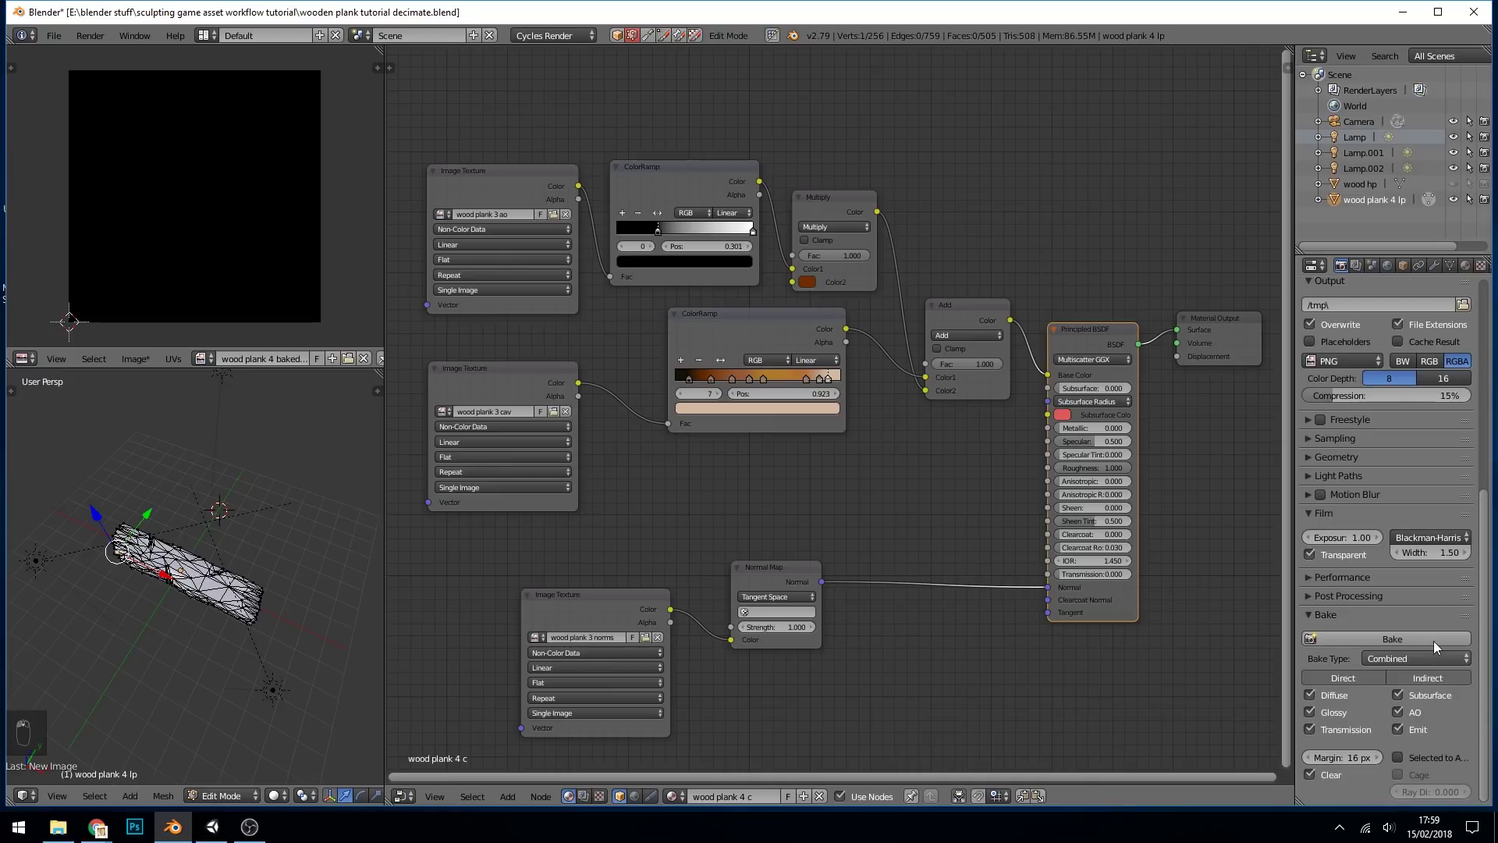
left_click(1404, 658)
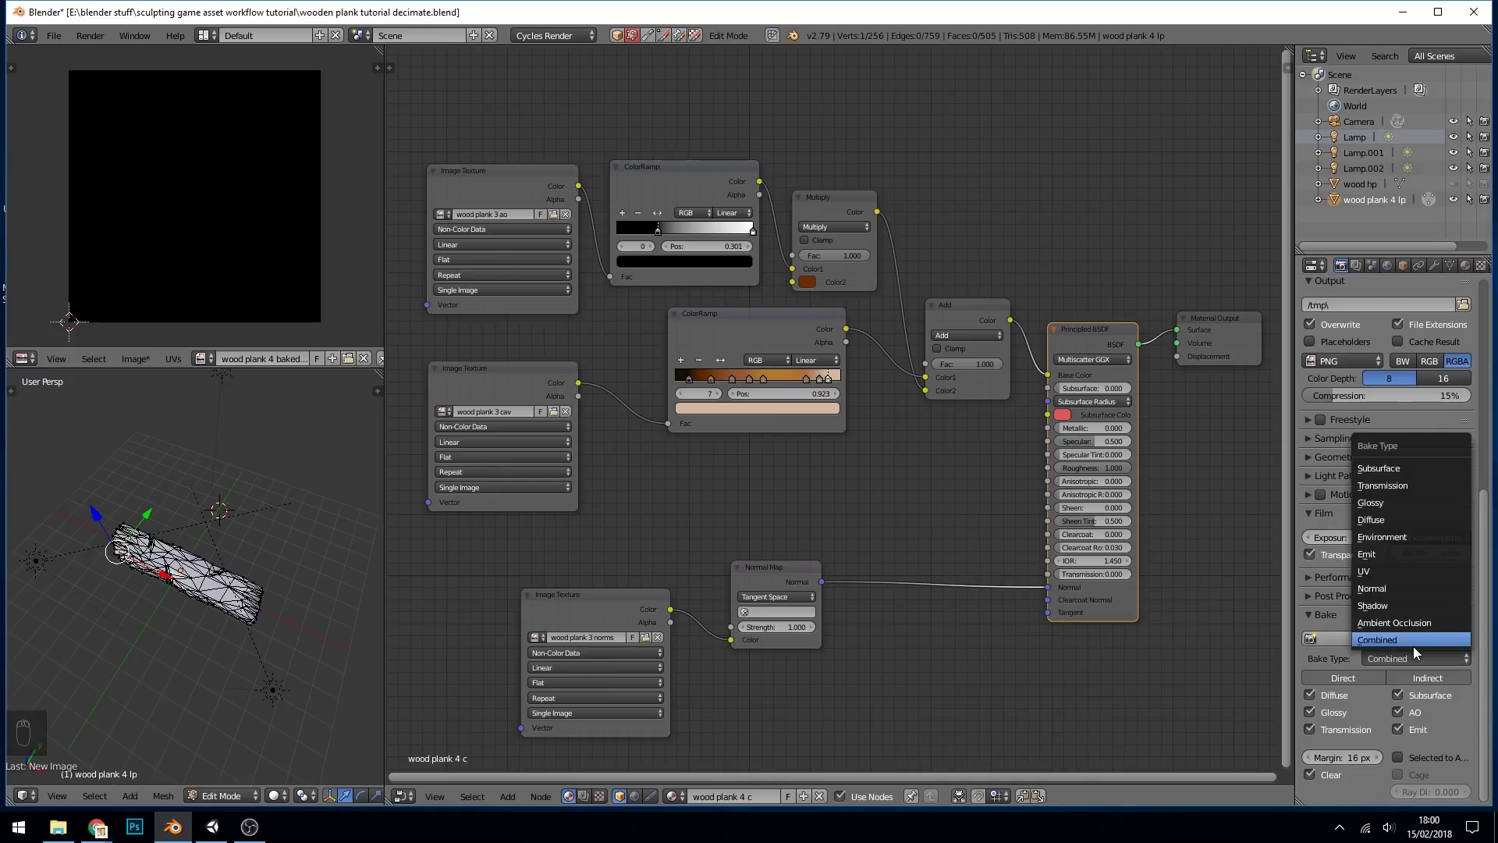
left_click(1376, 520)
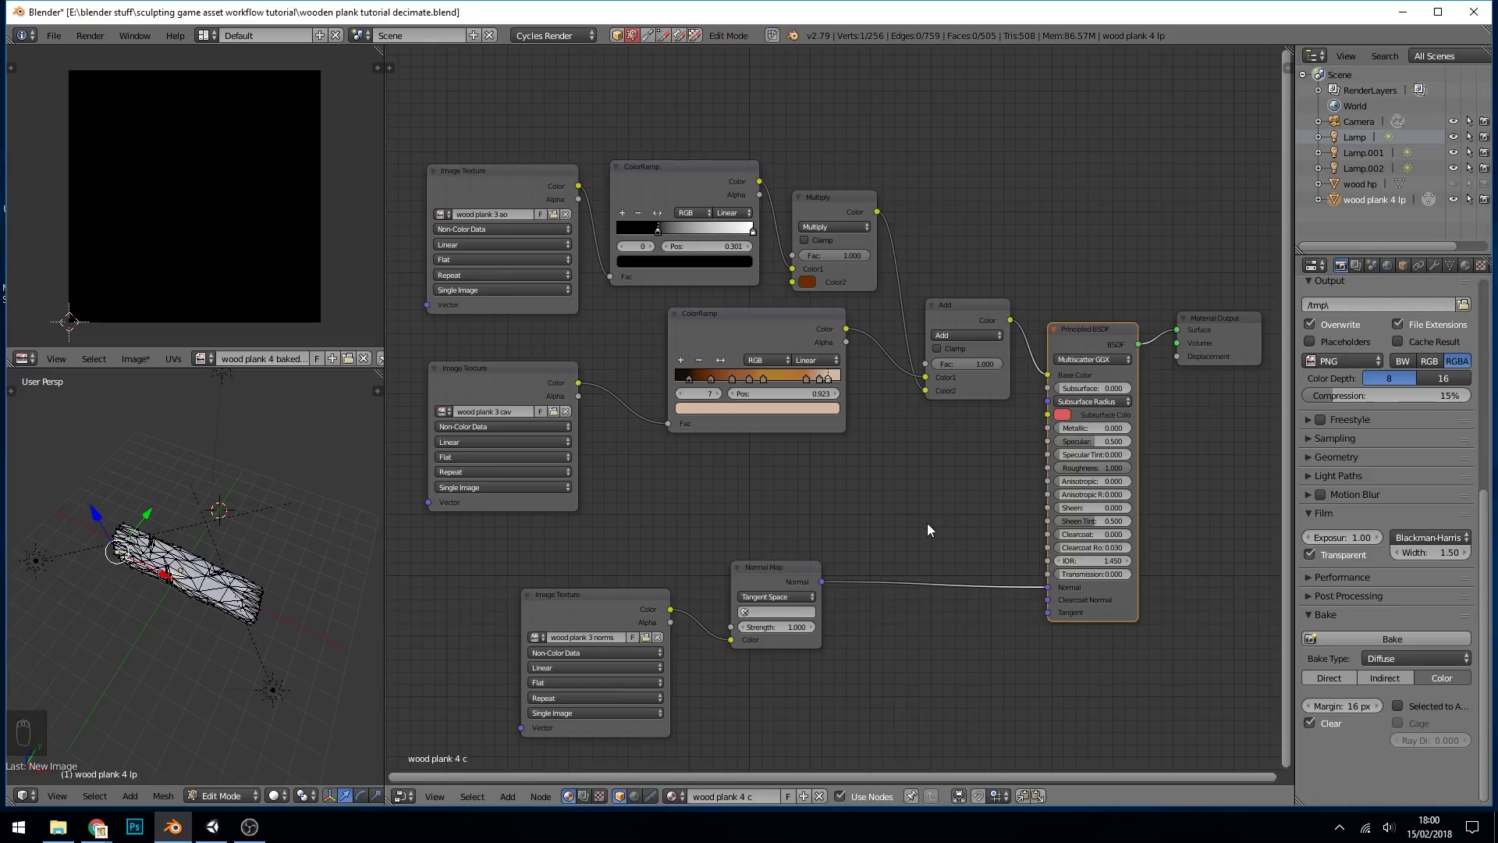
Add a widened Image Texture node above the shader holding the 'wood plank 4 baked colour' image.
left_click(500, 187)
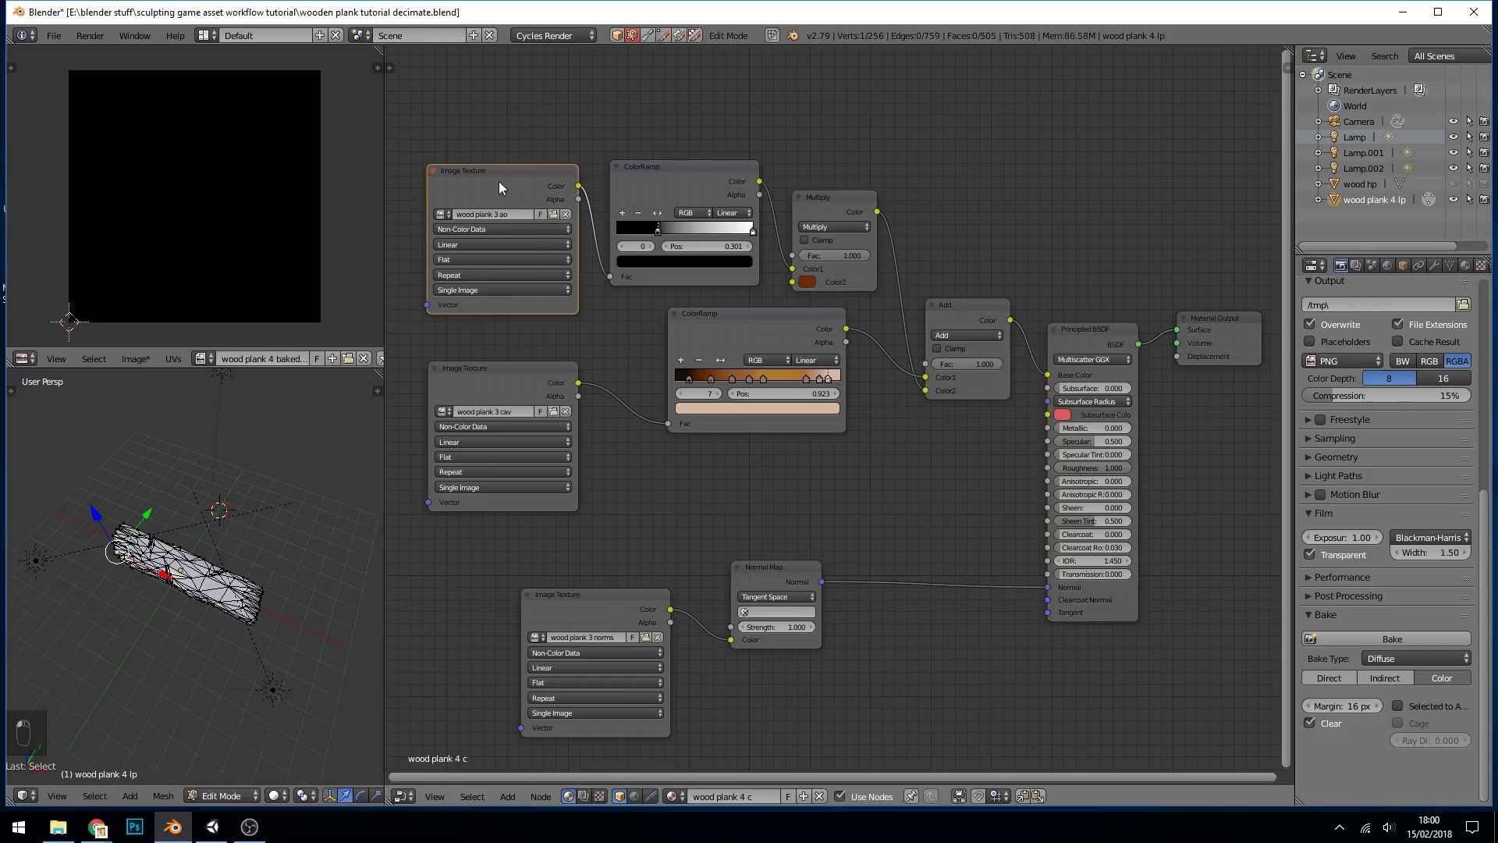
left_click(592, 609)
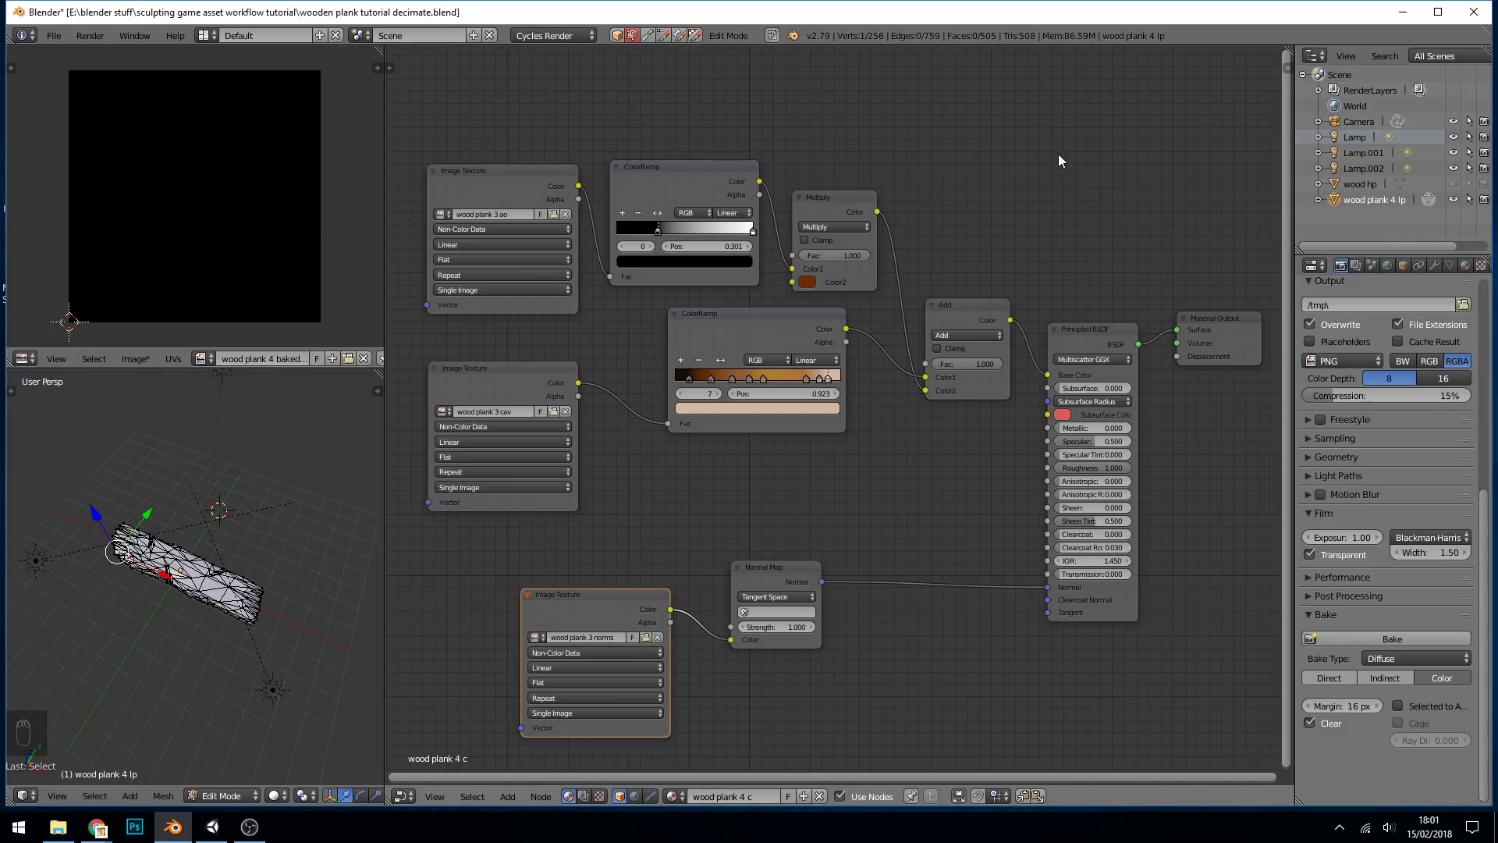
key("shift+a")
mouse_move(1048, 220)
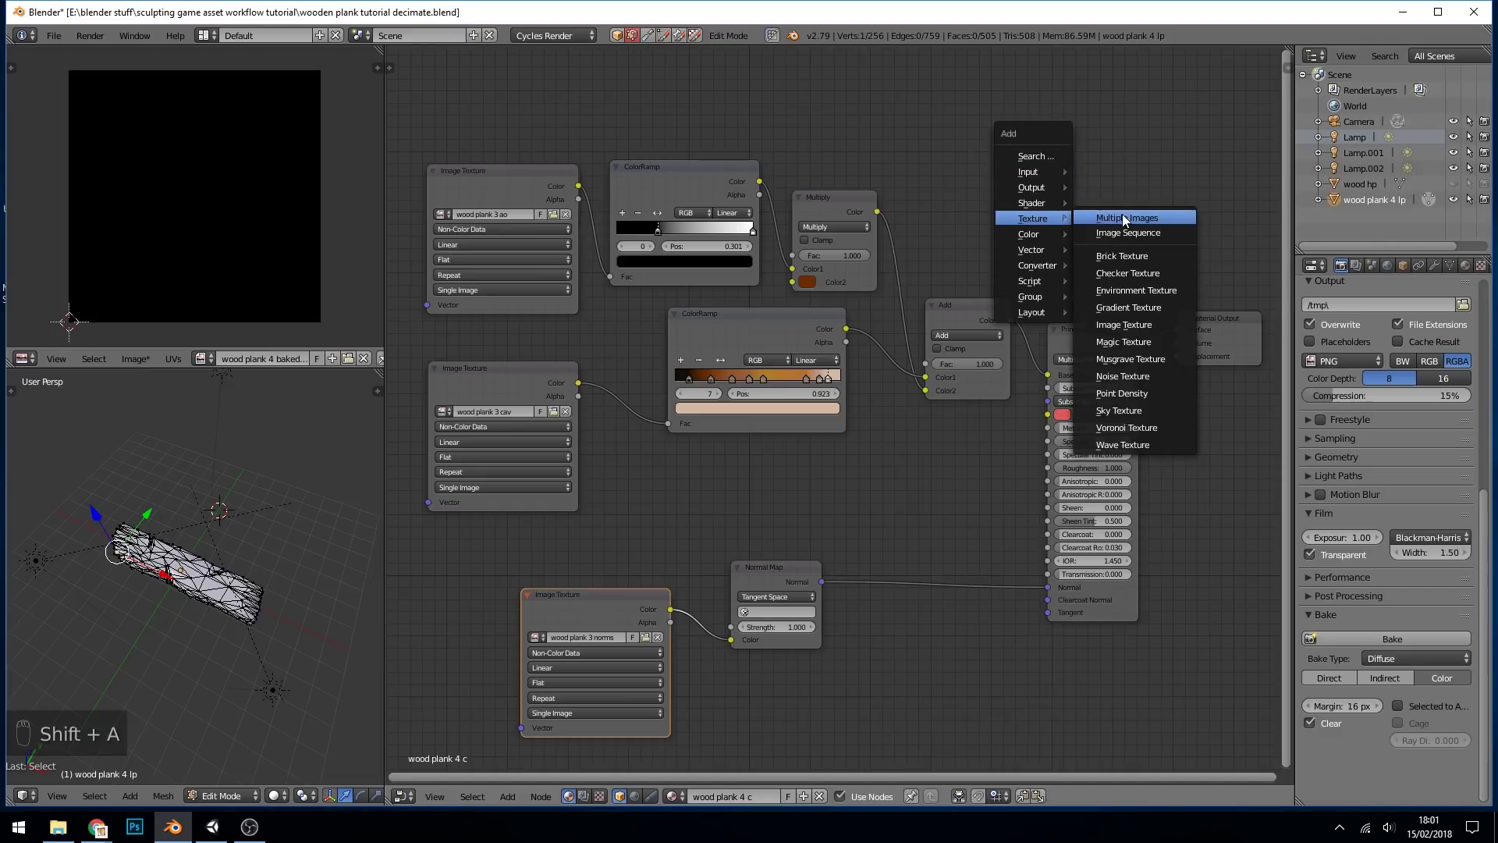
left_click(1130, 323)
left_click(994, 102)
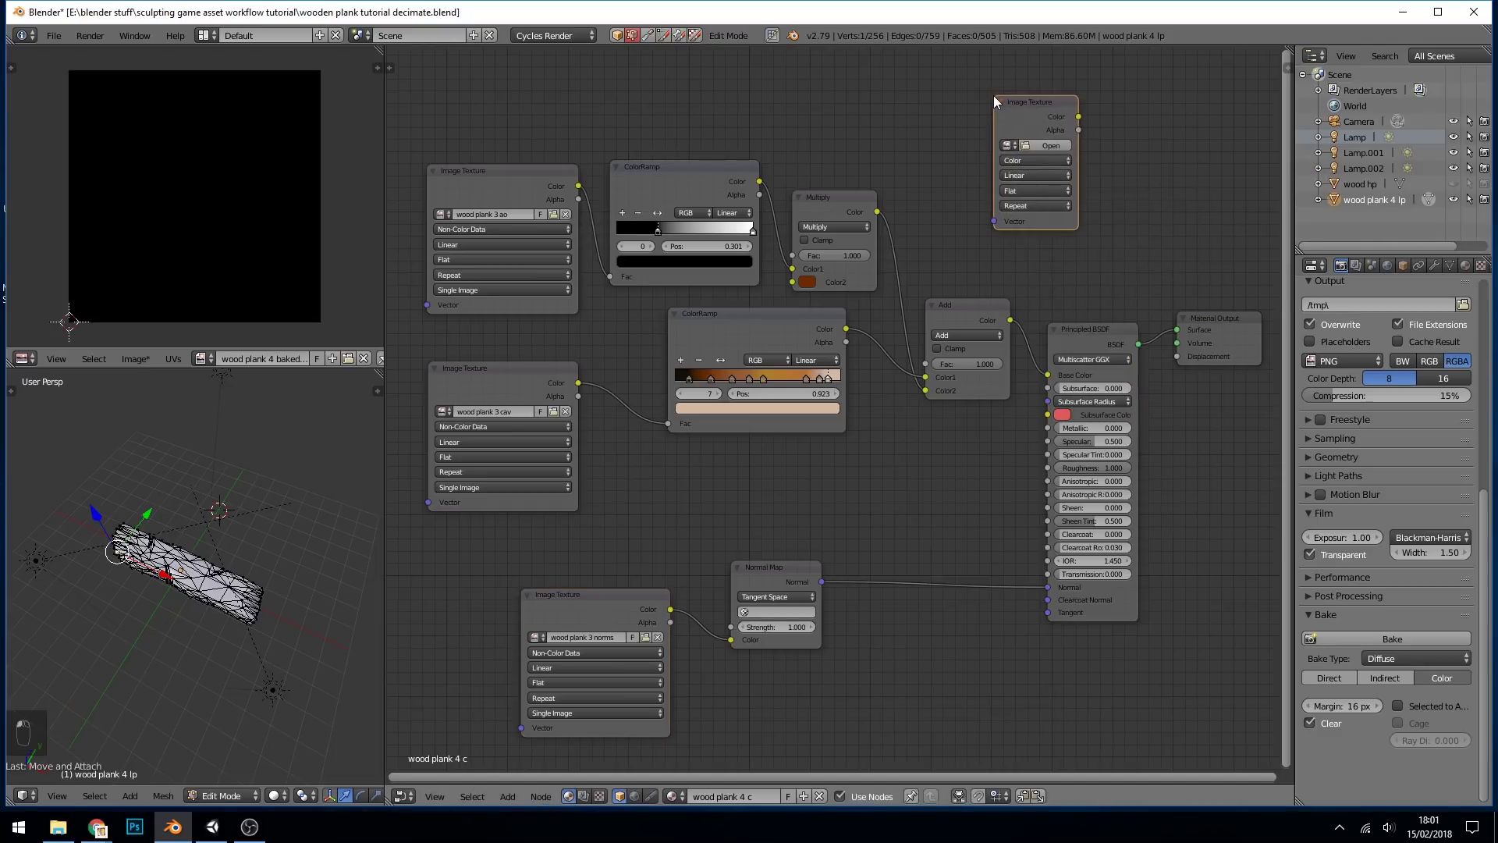
left_click_drag(1080, 156, 1169, 156)
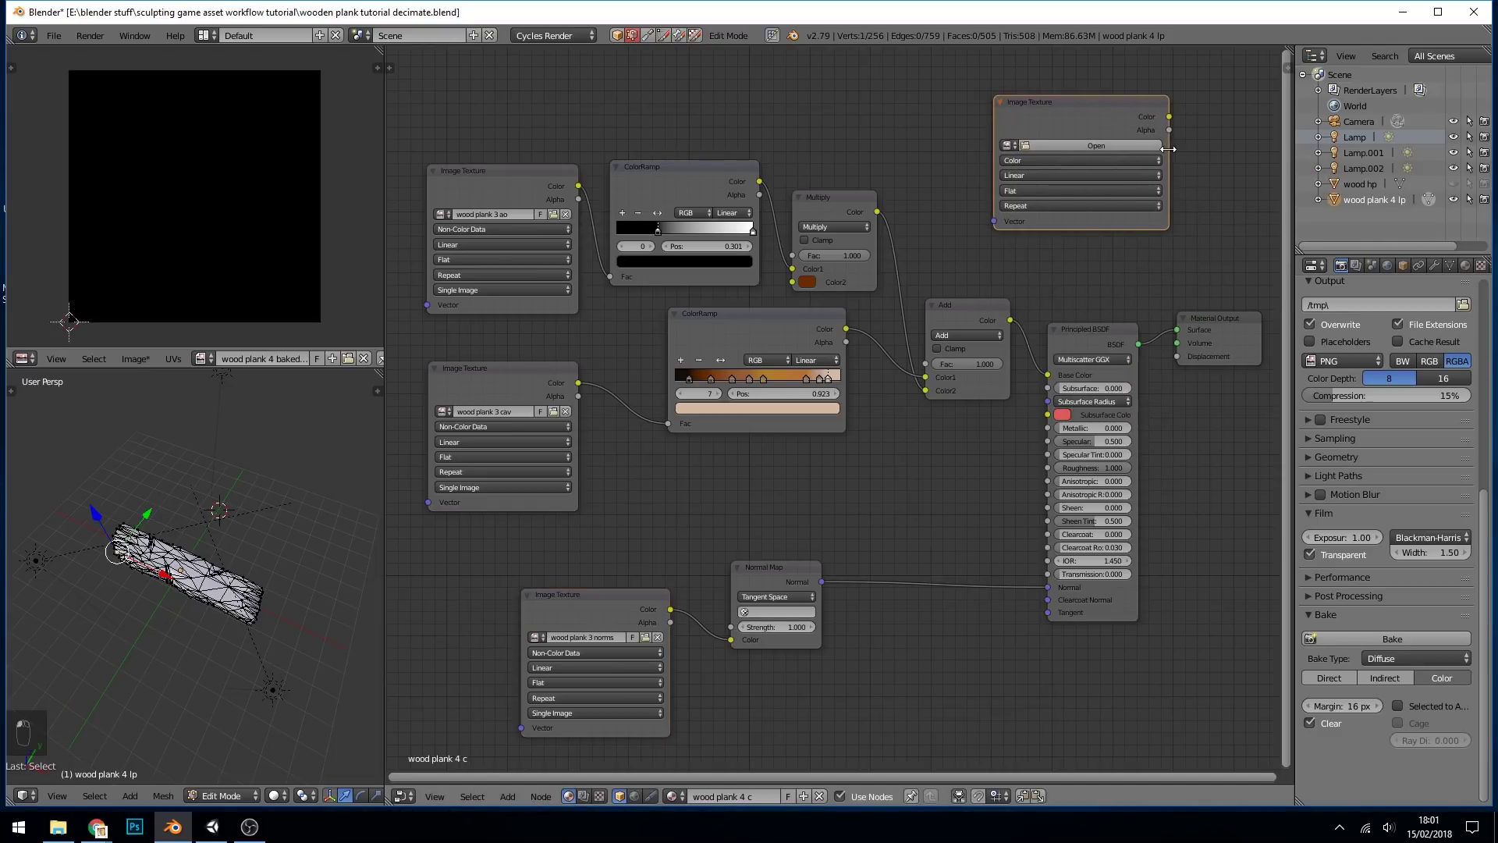
left_click(1009, 146)
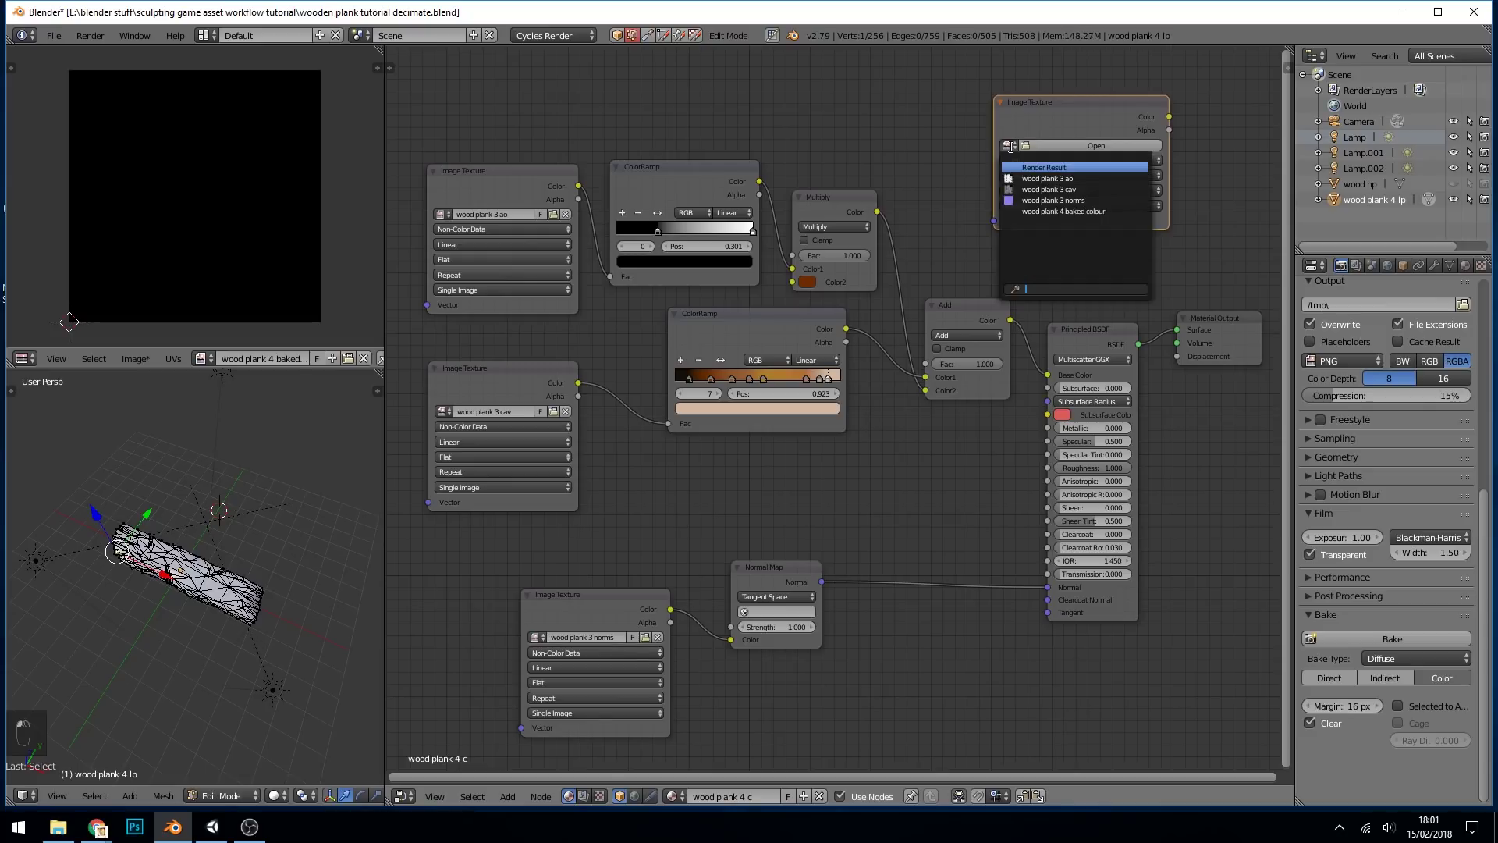
left_click(1113, 213)
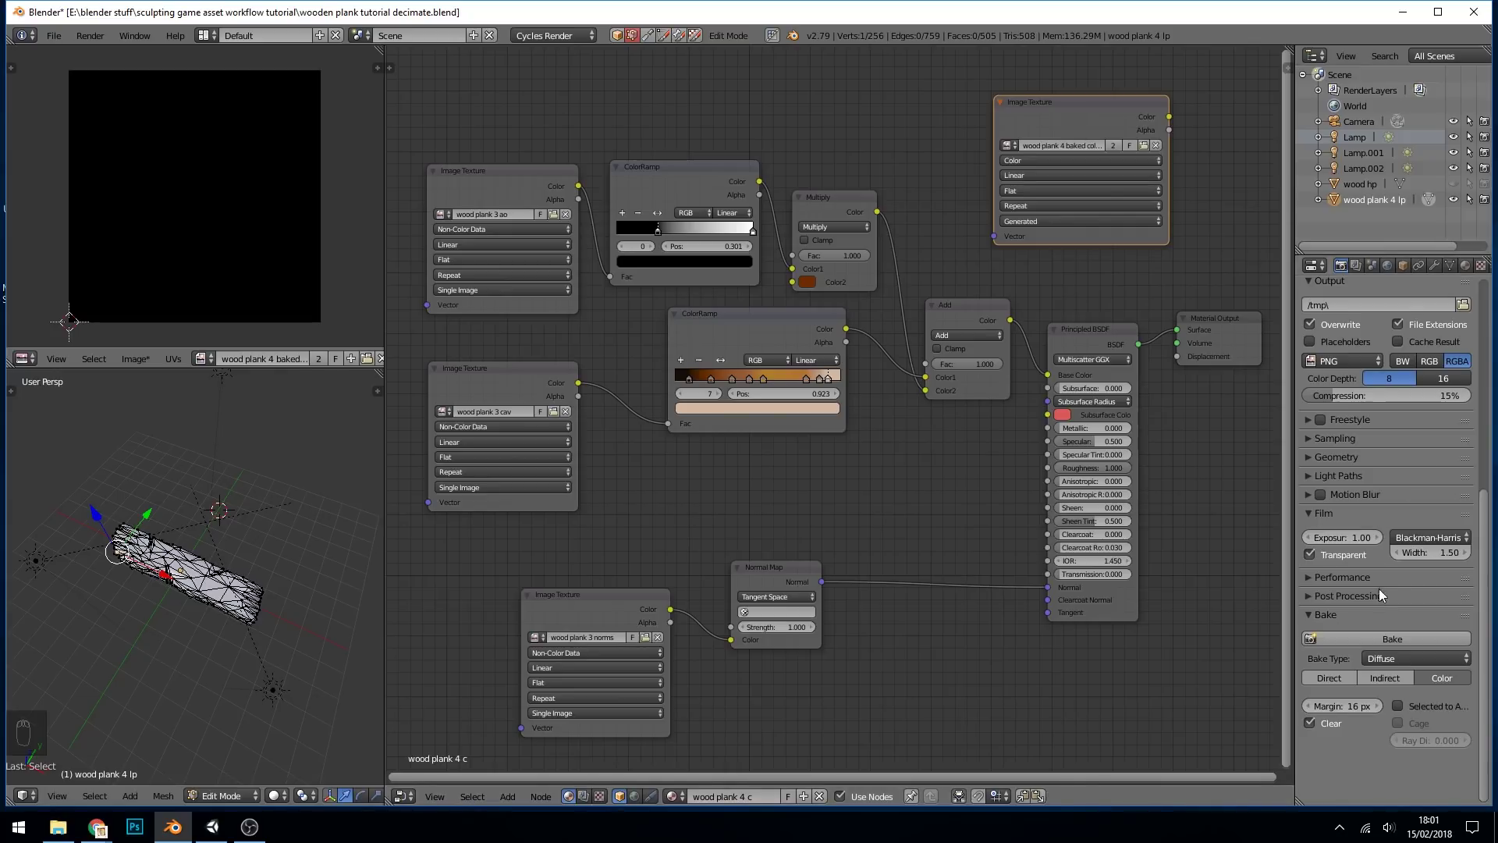
Bake the diffuse wood colour into the image and save it as 'wood plank 4 baked colour.png'.
left_click(1392, 639)
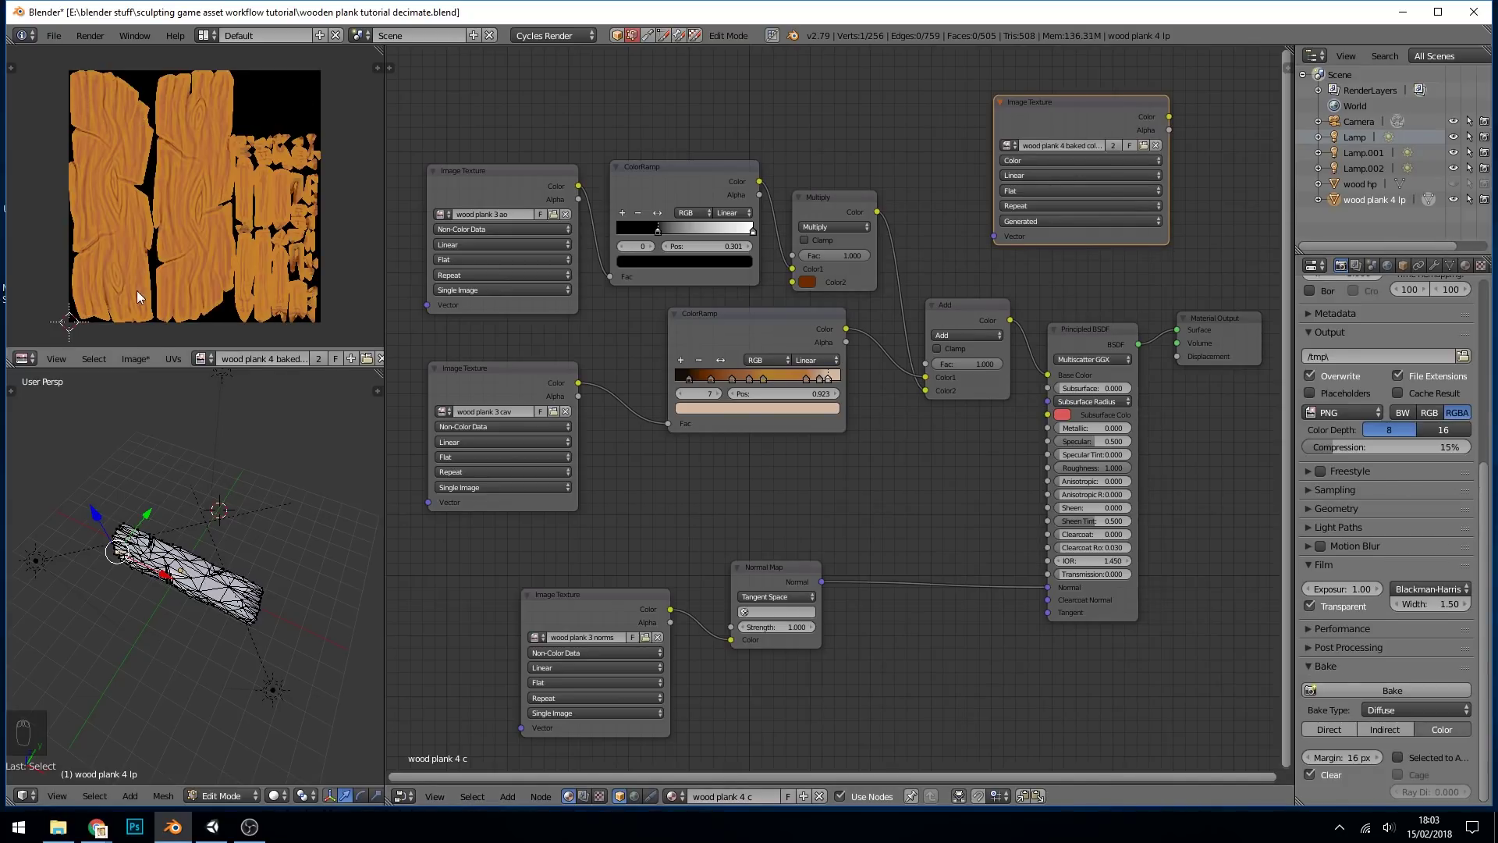
left_click(142, 358)
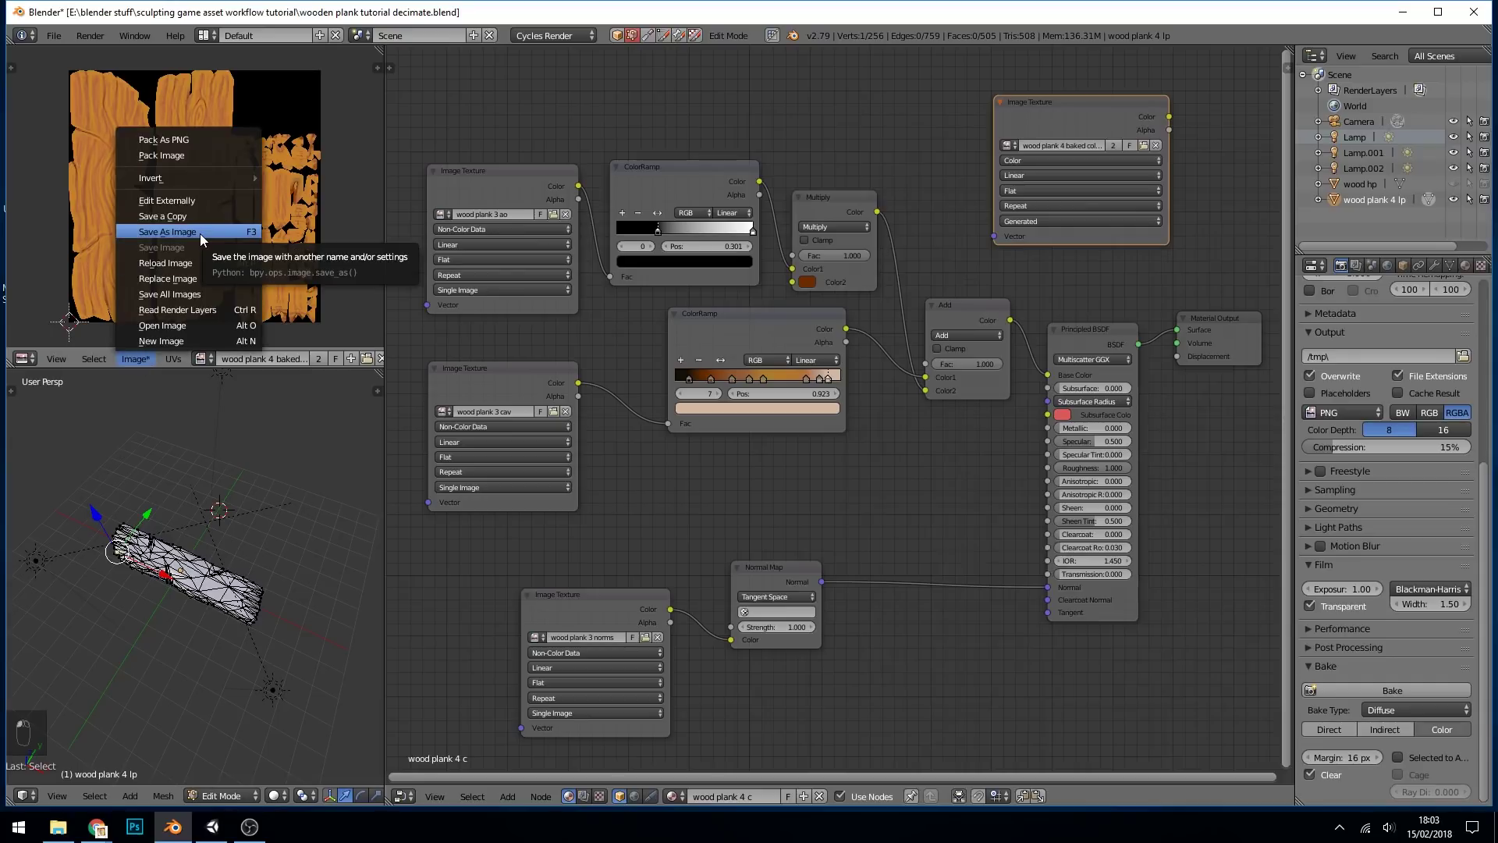
left_click(200, 233)
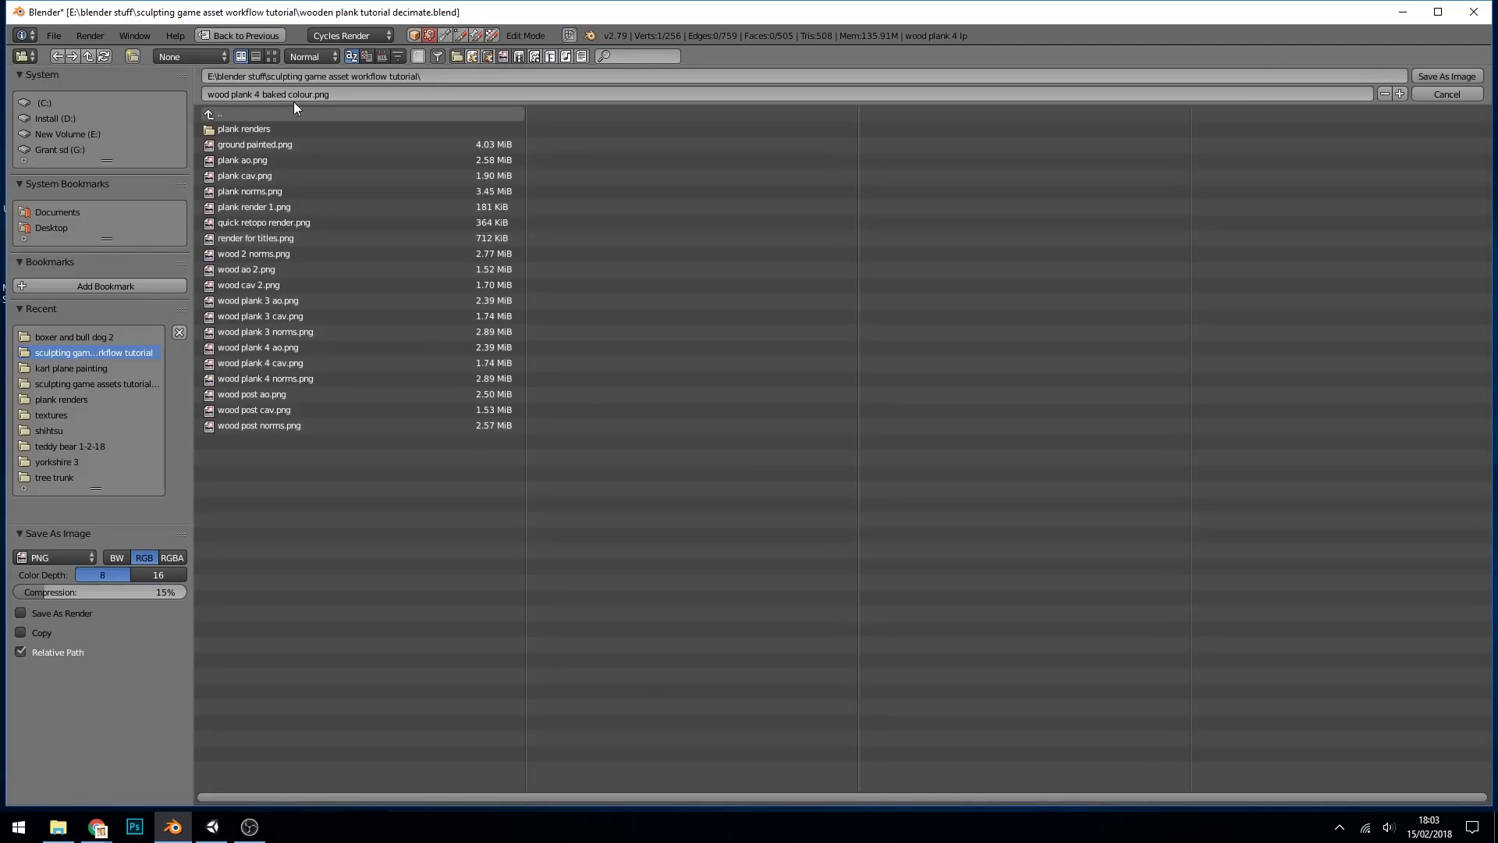
key("Return")
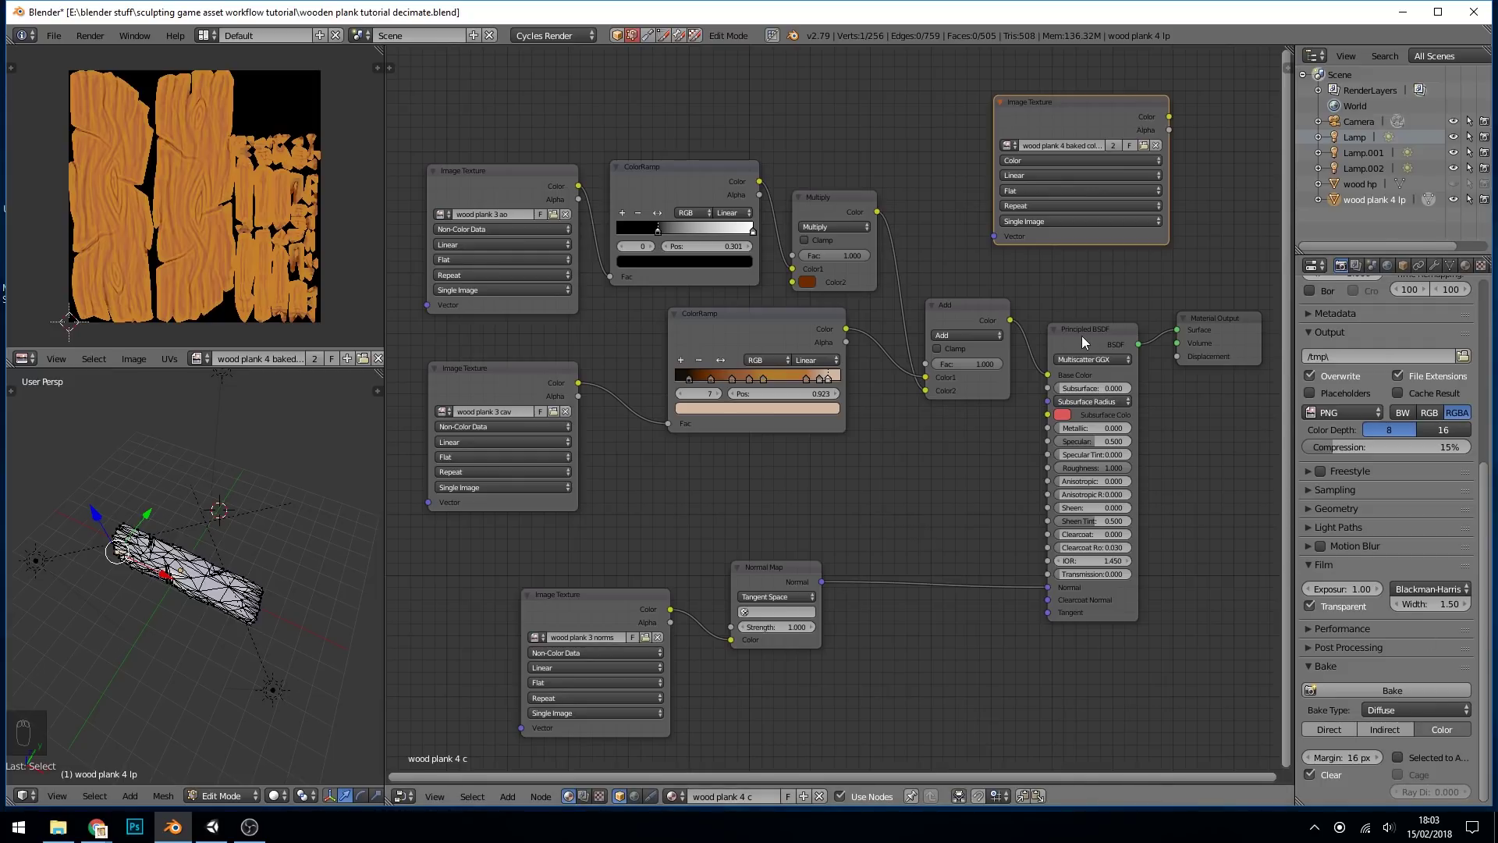
Move the Principled BSDF lower and add a Diffuse BSDF node near the Material Output.
left_click_drag(1083, 340, 1091, 442)
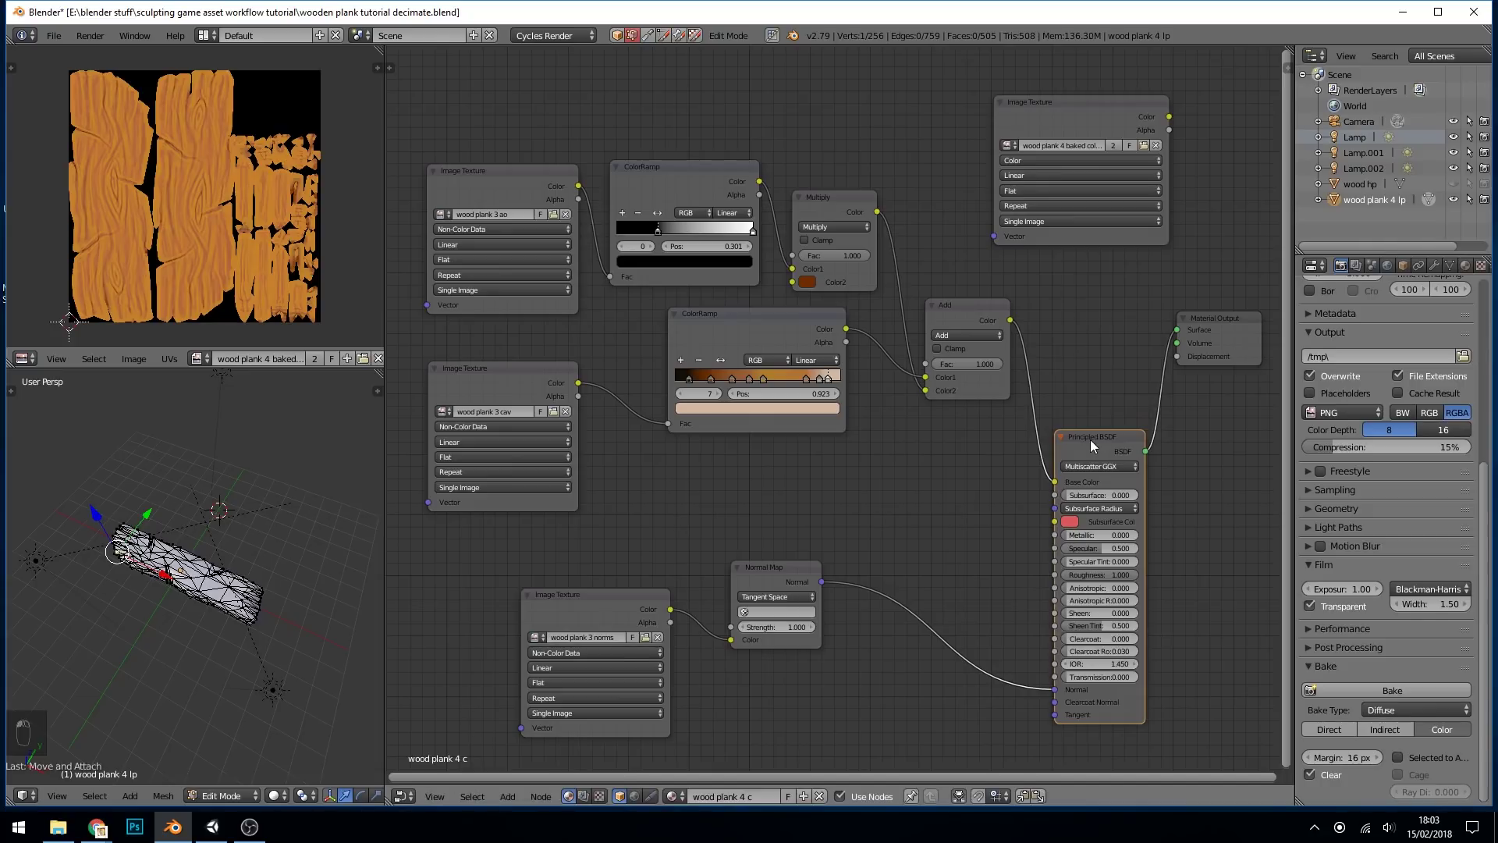
key("shift+a")
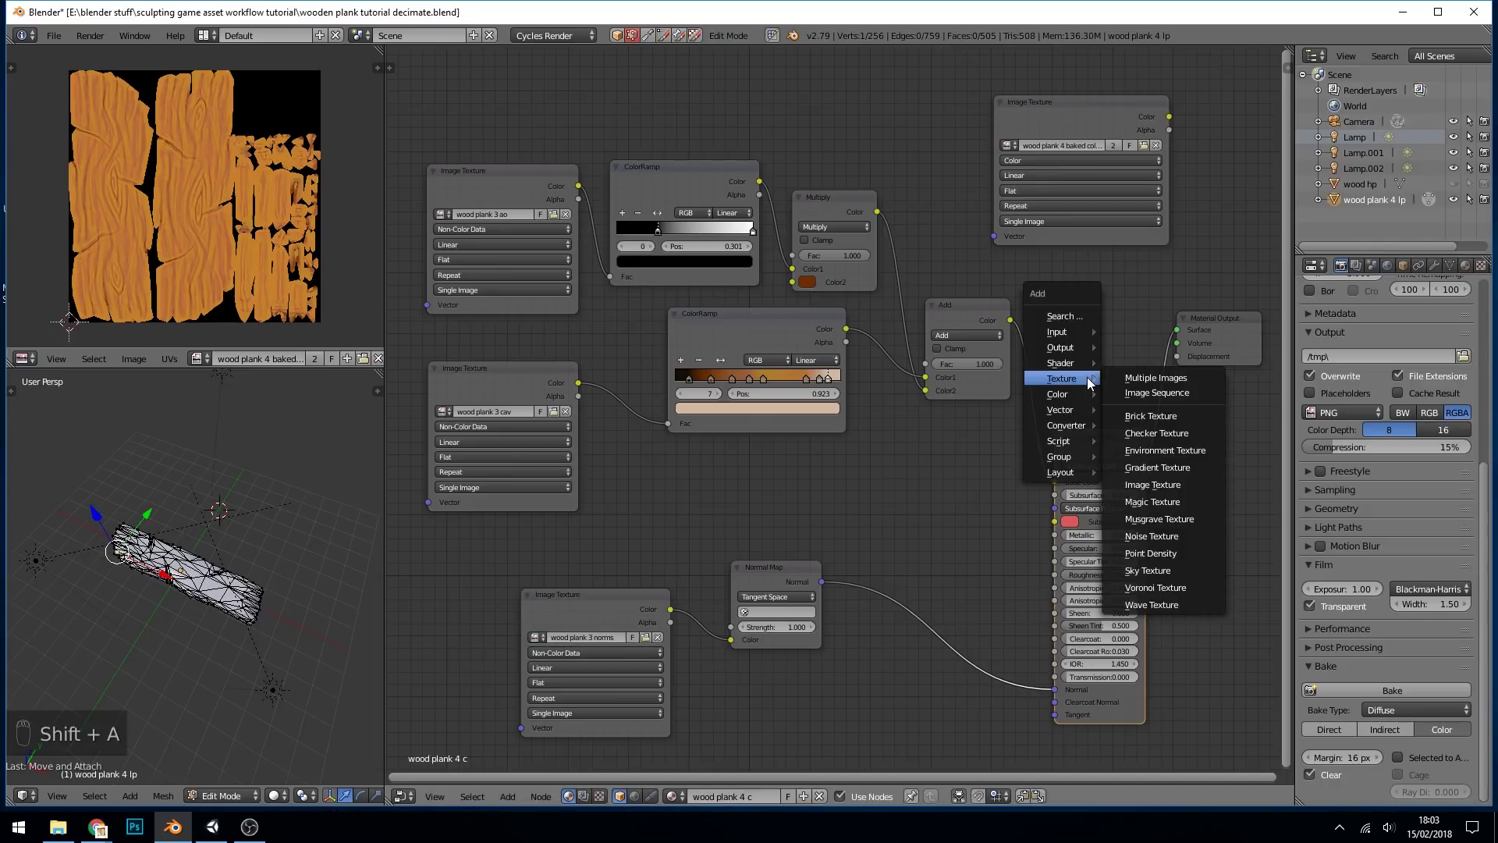
mouse_move(1069, 363)
left_click(1153, 413)
left_click(1072, 295)
Route the Add colour through the Diffuse BSDF to Surface, cut the Base Color link, and preview rendered.
left_click_drag(1009, 320, 1049, 318)
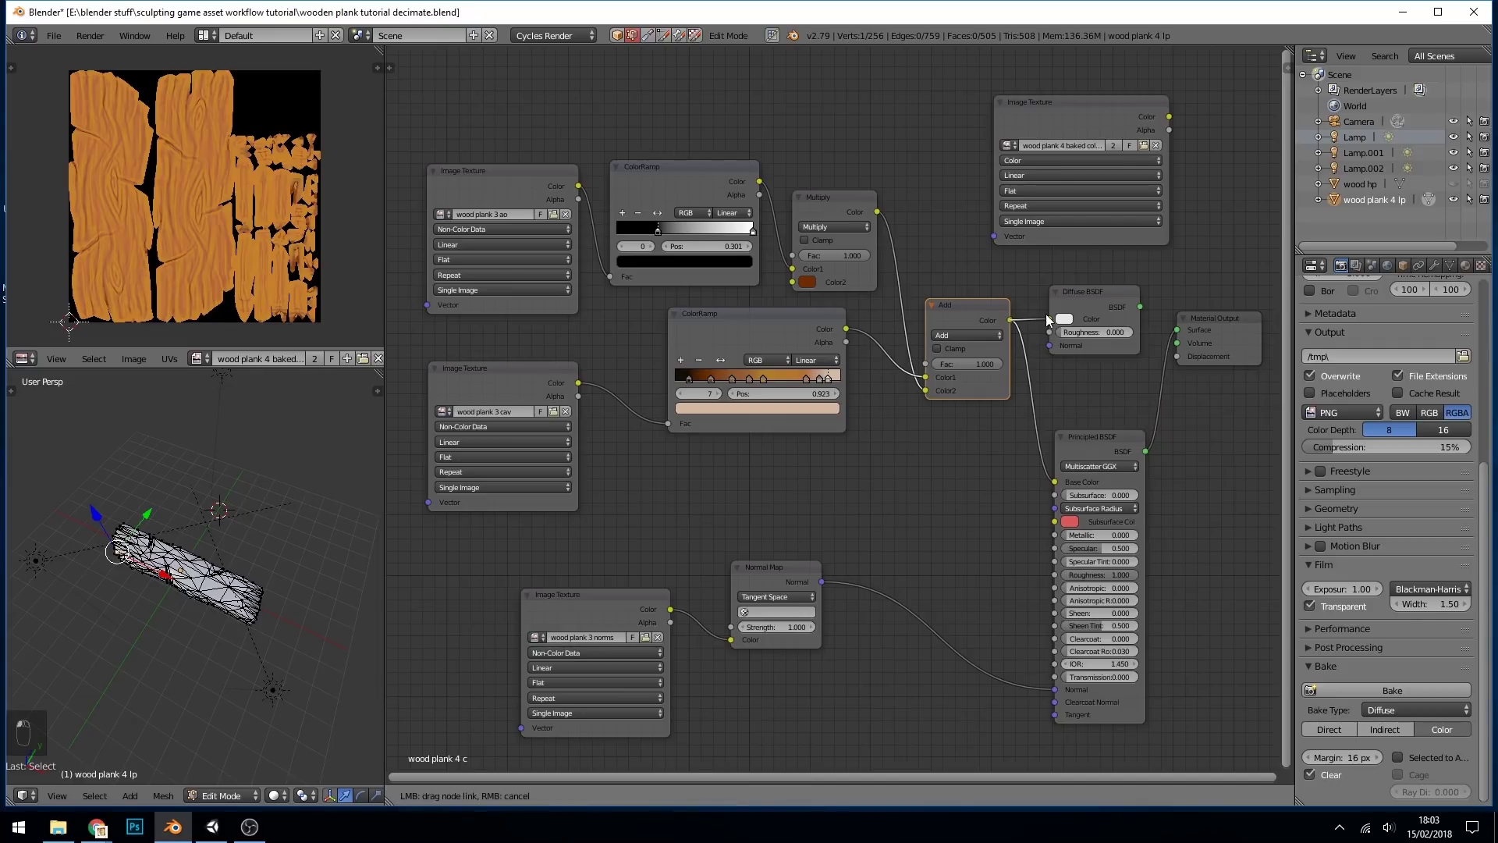
left_click_drag(1139, 307, 1177, 329)
right_click_drag(1081, 390, 1006, 406, "ctrl")
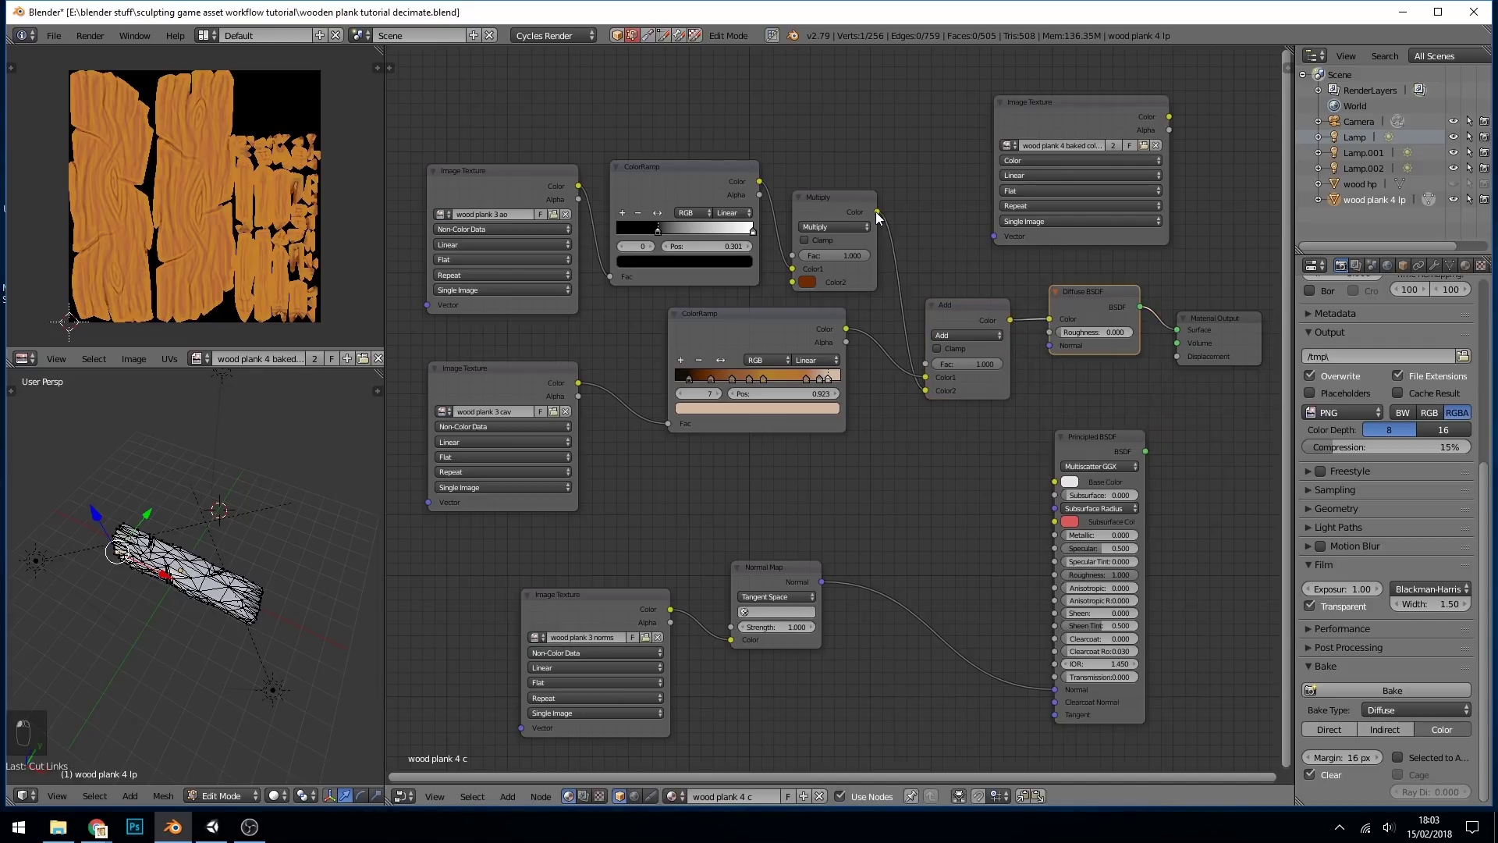
left_click(1133, 295)
key("shift+z")
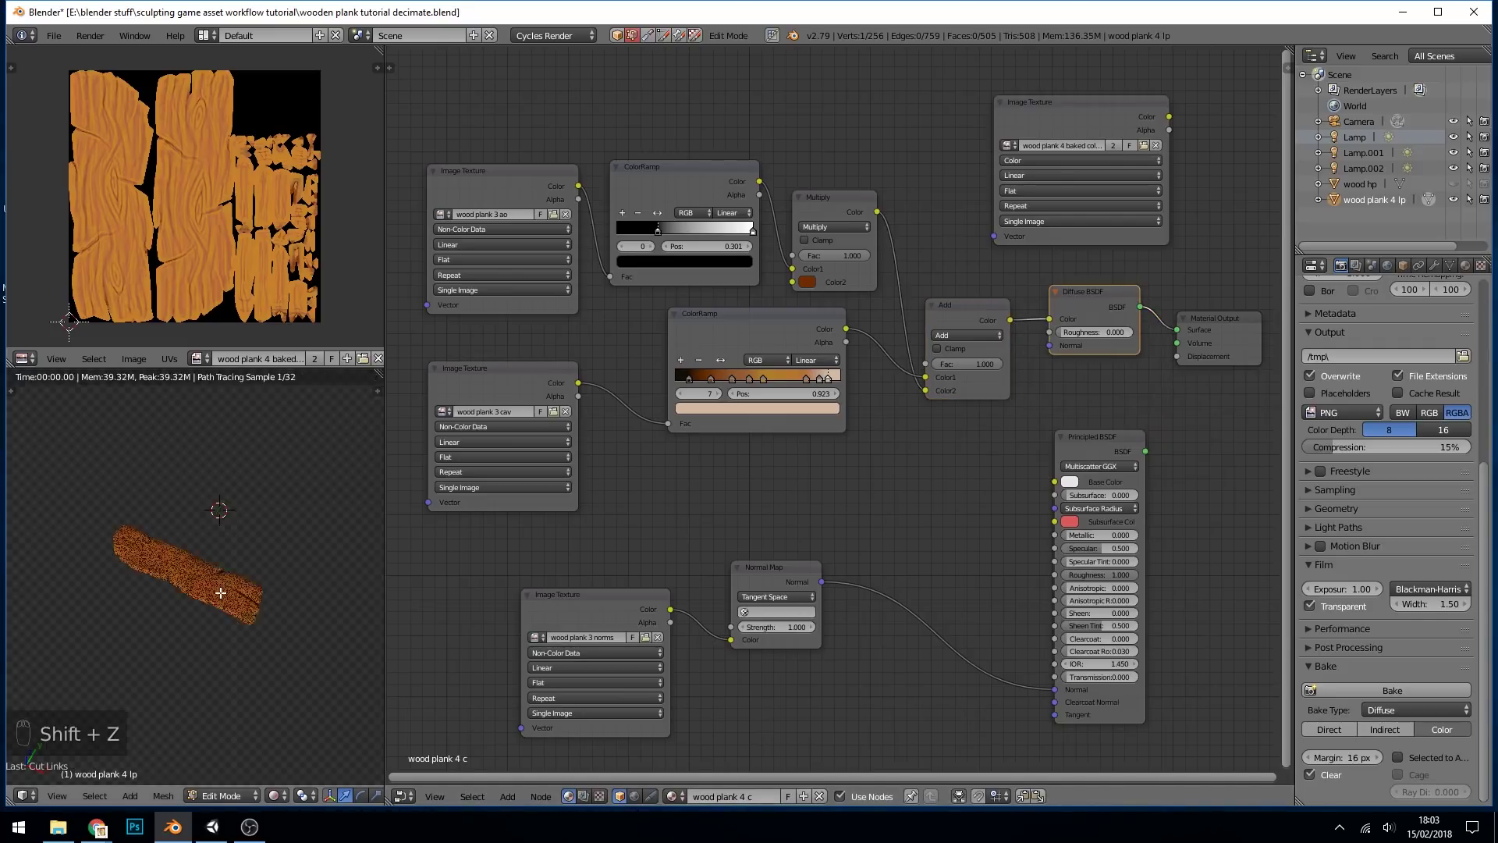
scroll(257, 597, "up", 5)
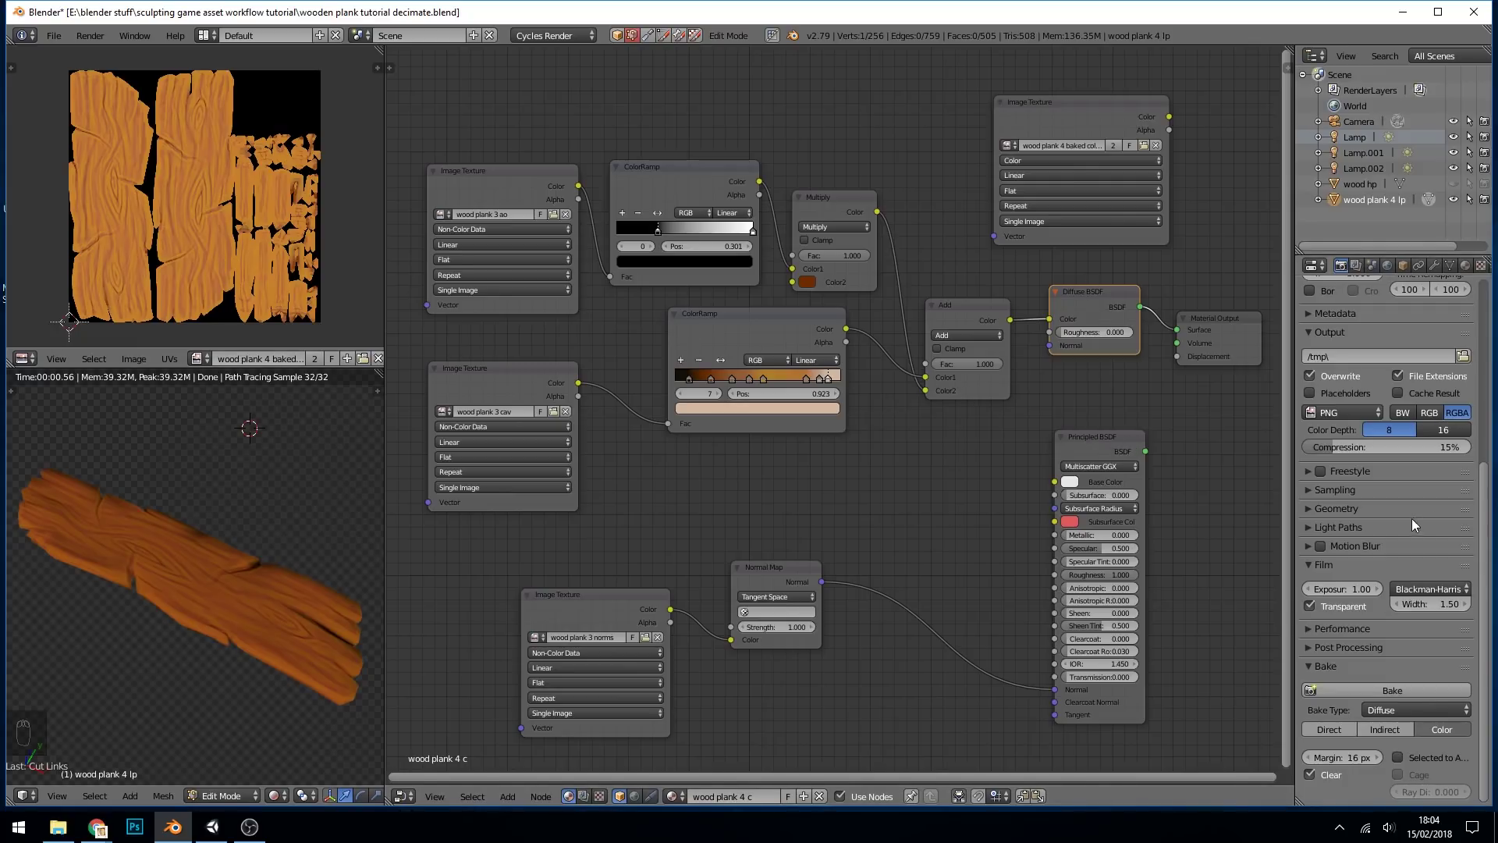
left_click_drag(1484, 530, 1485, 347)
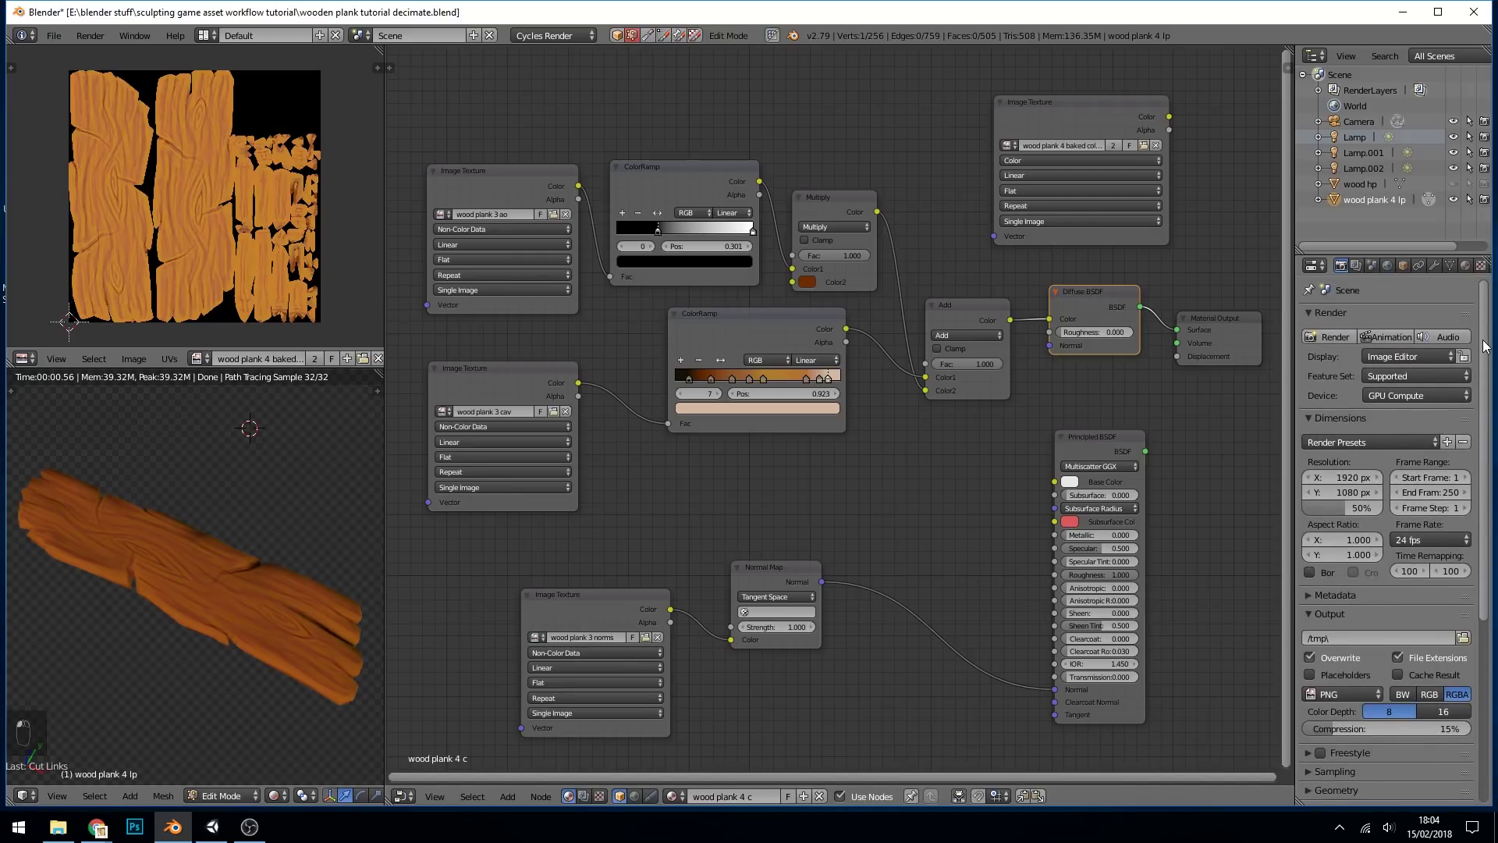
left_click(1421, 397)
left_click(1424, 396)
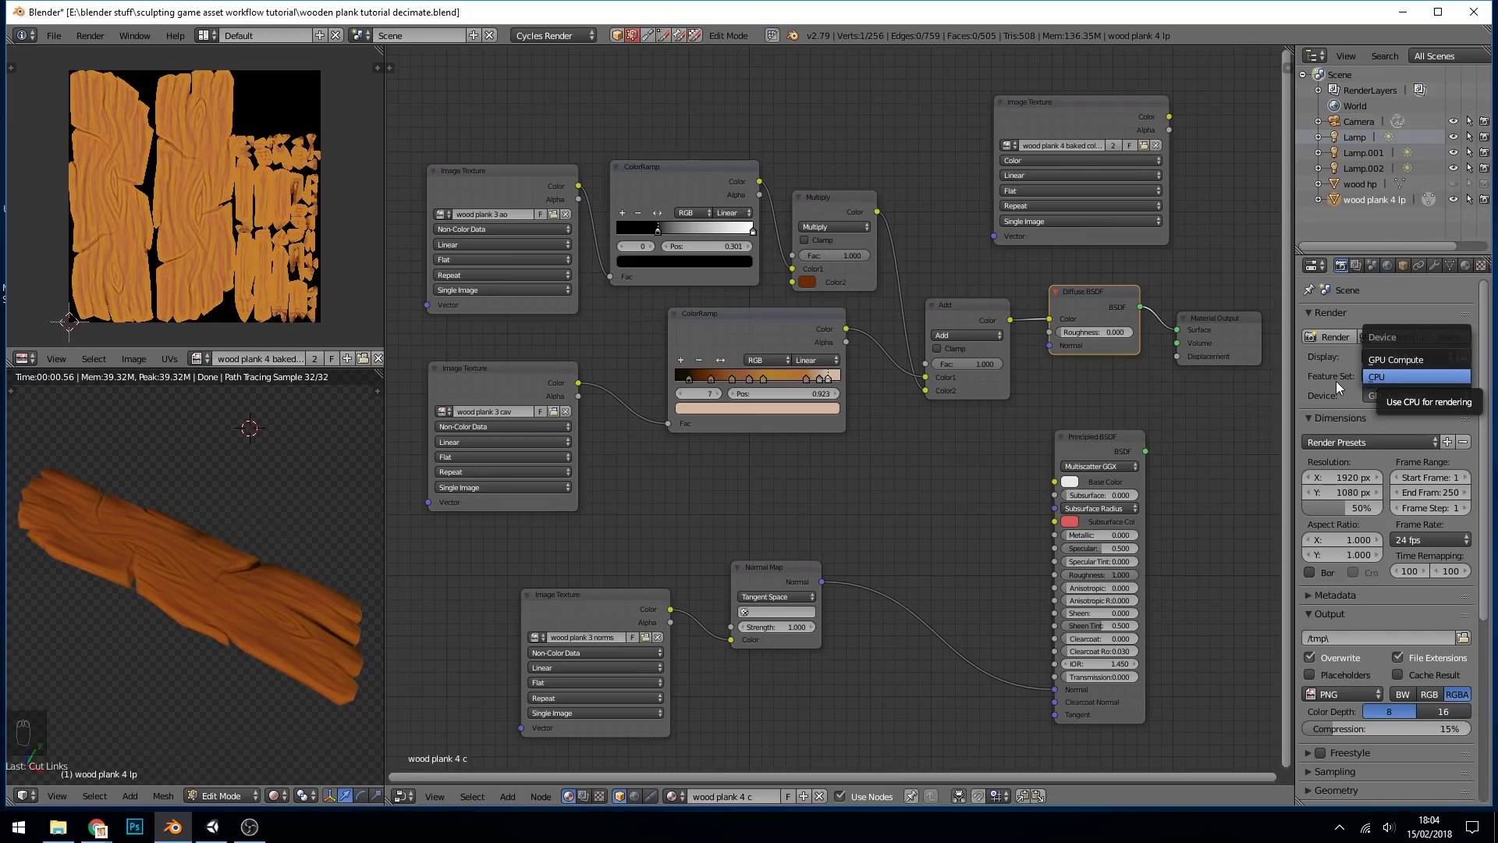
scroll(206, 246, "up", 3)
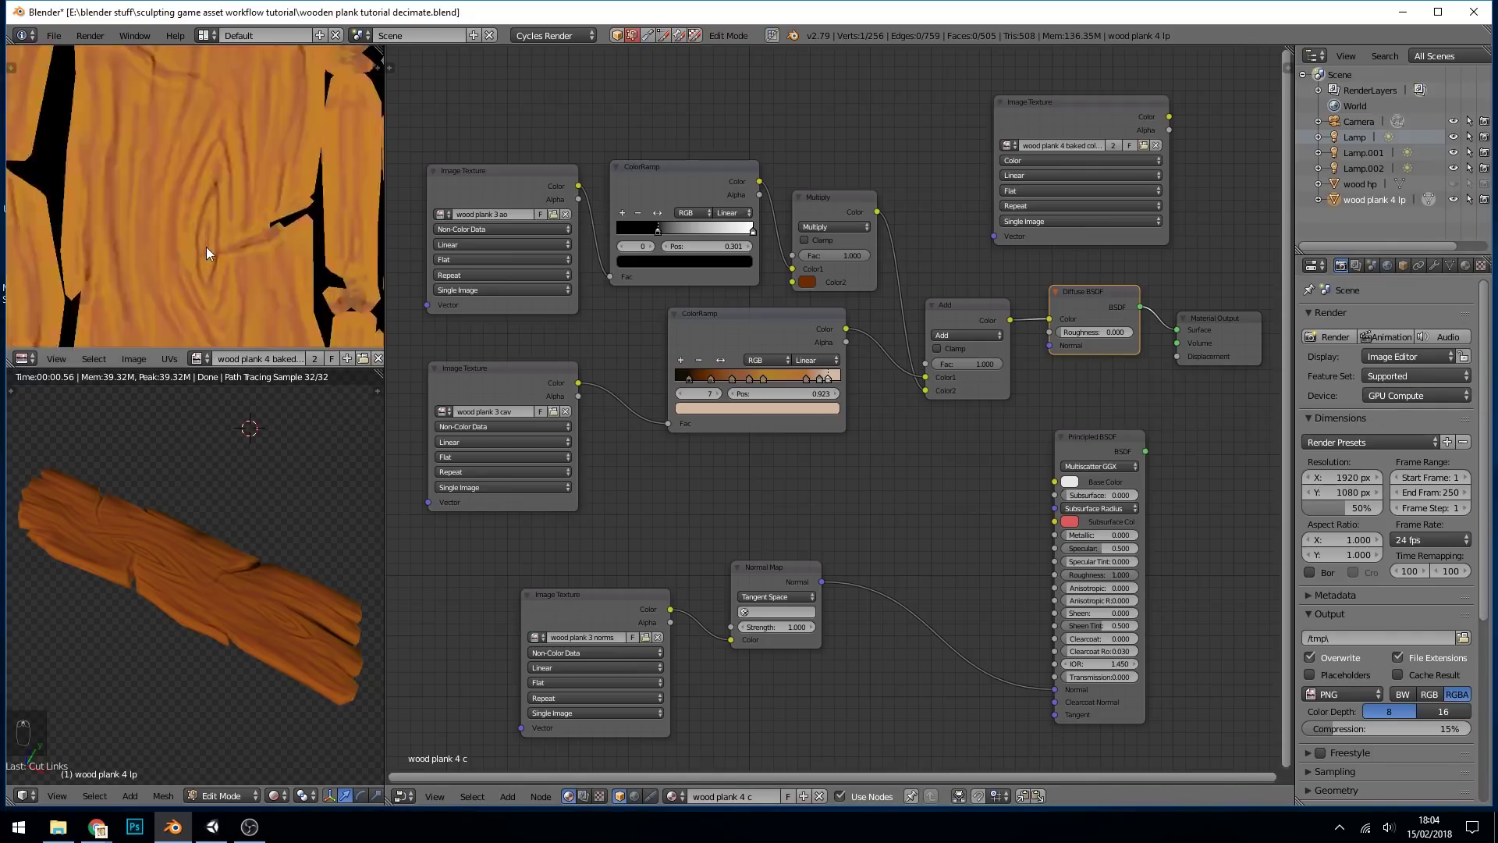
Reconnect the Principled BSDF to the Material Output Surface and delete the Diffuse BSDF node.
scroll(206, 246, "down", 3)
left_click_drag(1010, 320, 1056, 482)
left_click_drag(1145, 451, 1176, 330)
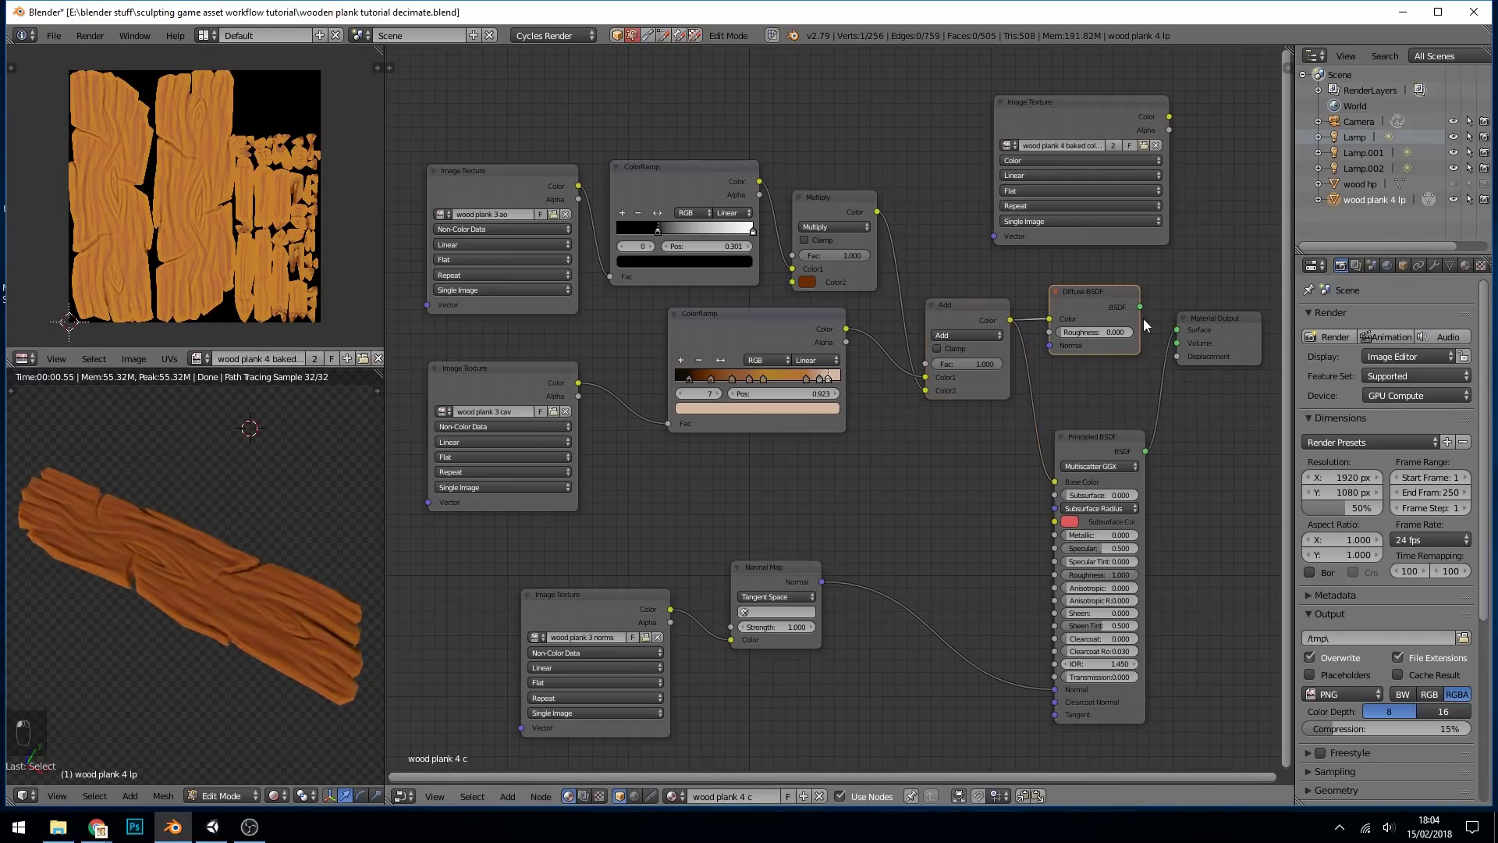
left_click(1144, 320)
key("Delete")
Link the baked colour image's Color to Base Color, then return to solid shading and Object Mode.
left_click_drag(1056, 103, 955, 81)
left_click_drag(1068, 95, 1049, 480)
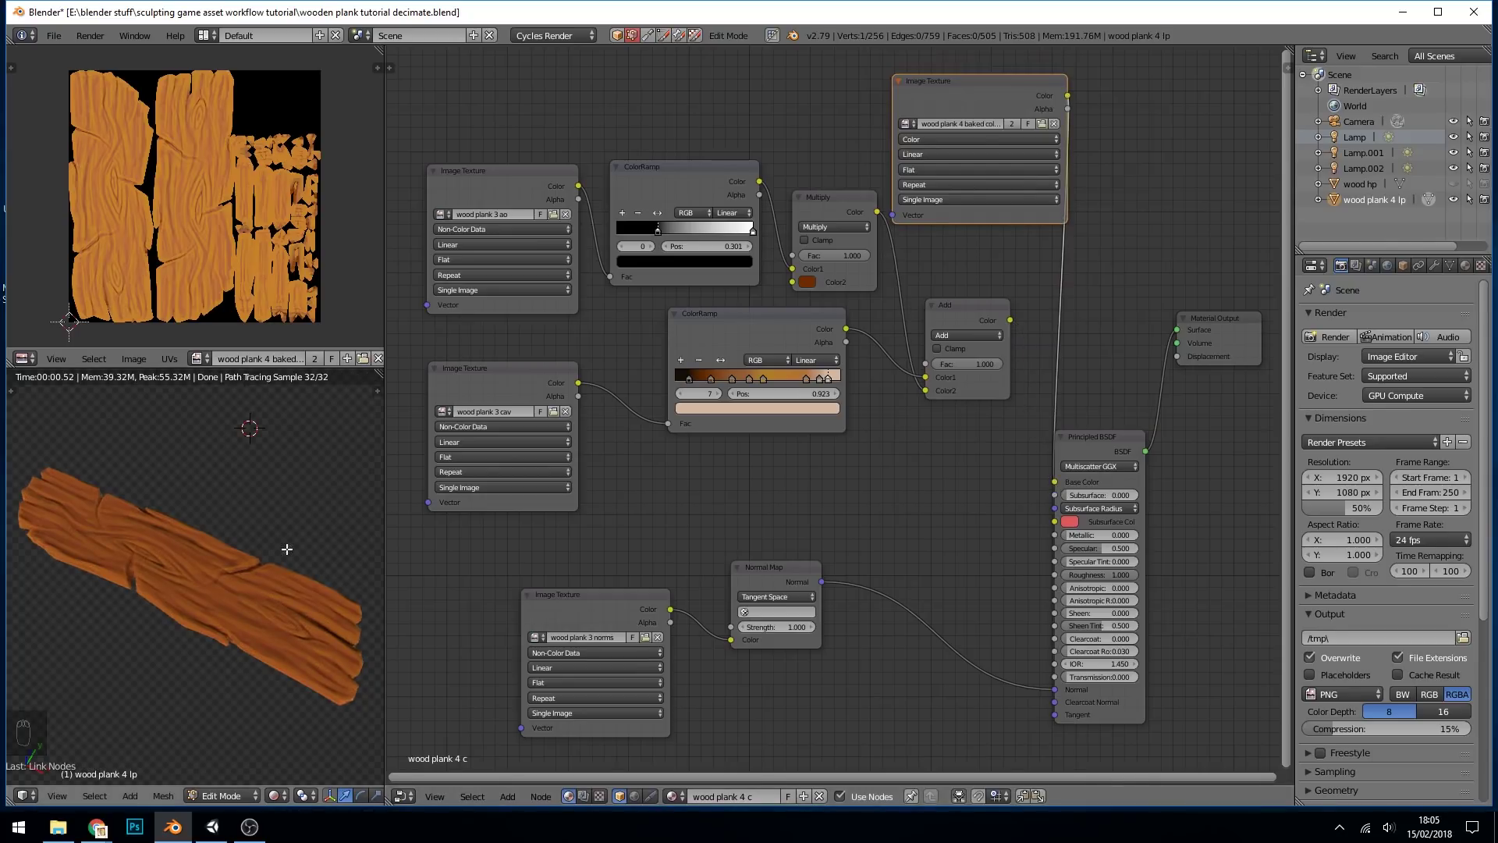
left_click_drag(981, 91, 1009, 81)
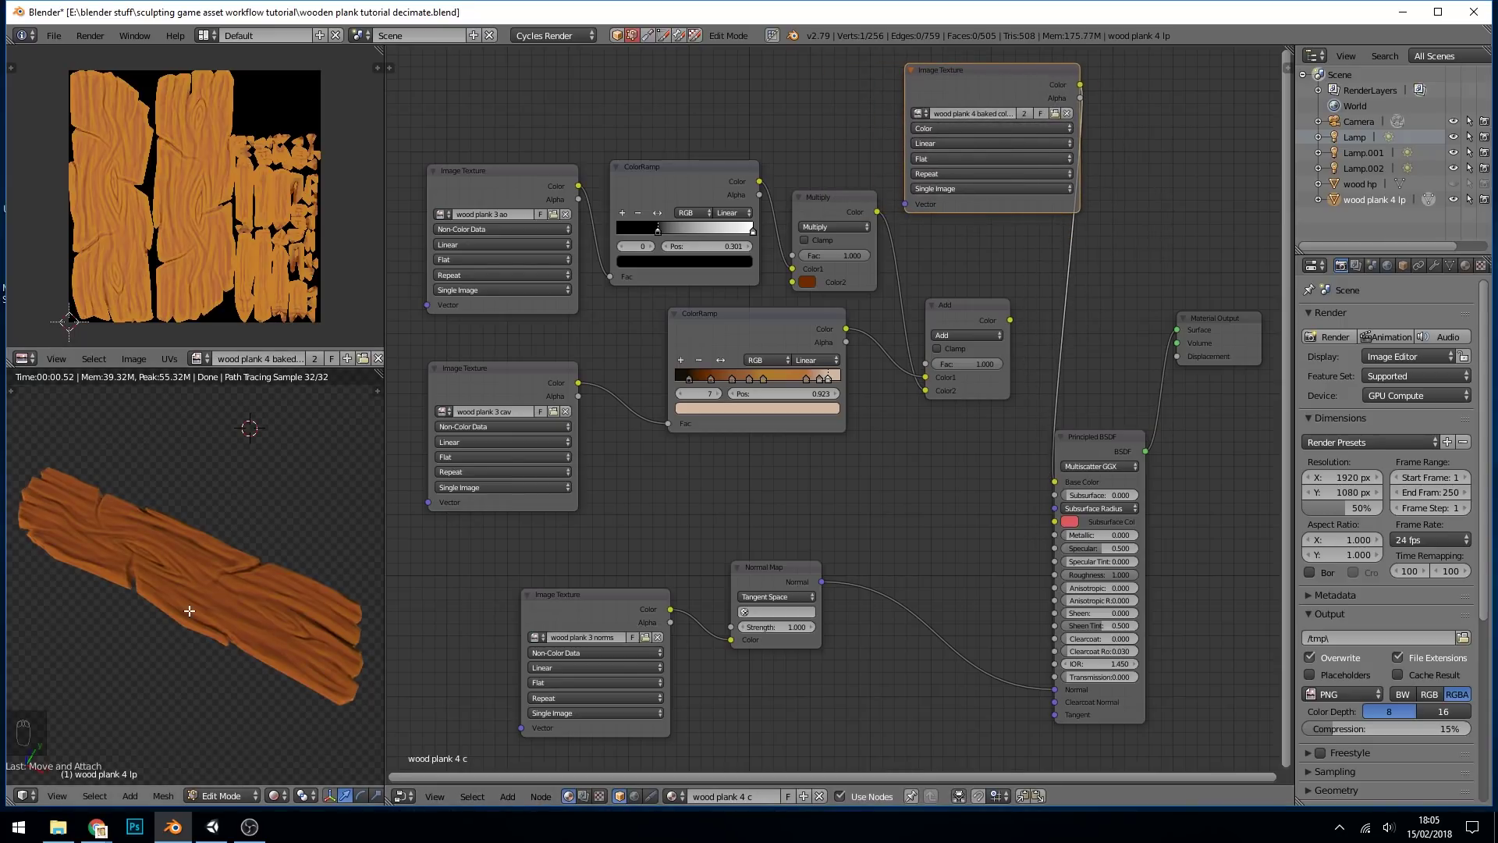
key("shift+z")
key("Tab")
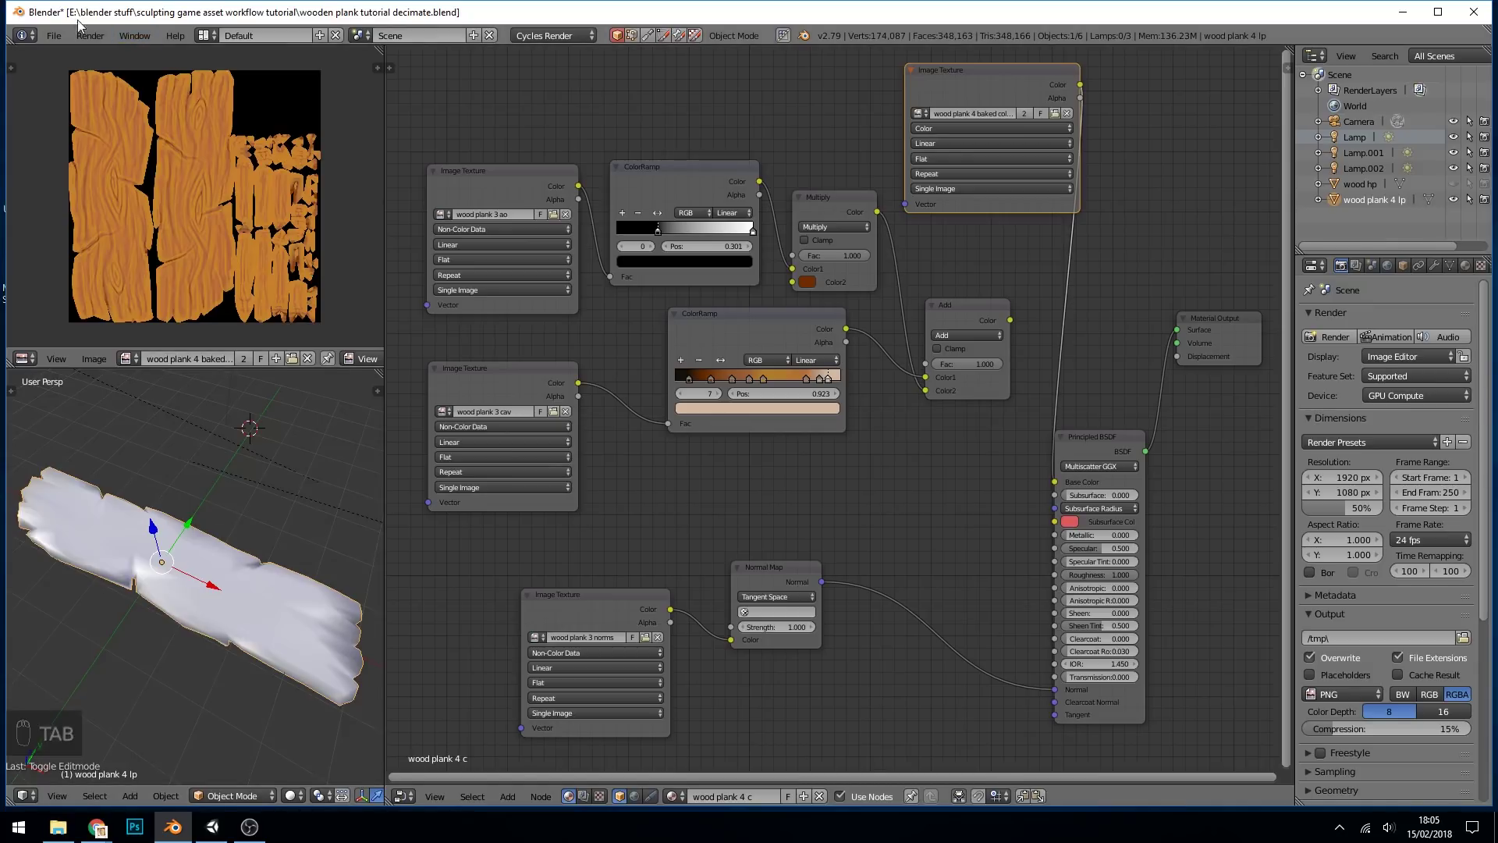
Export the plank as FBX with Selected Objects enabled under a new file name.
left_click(56, 36)
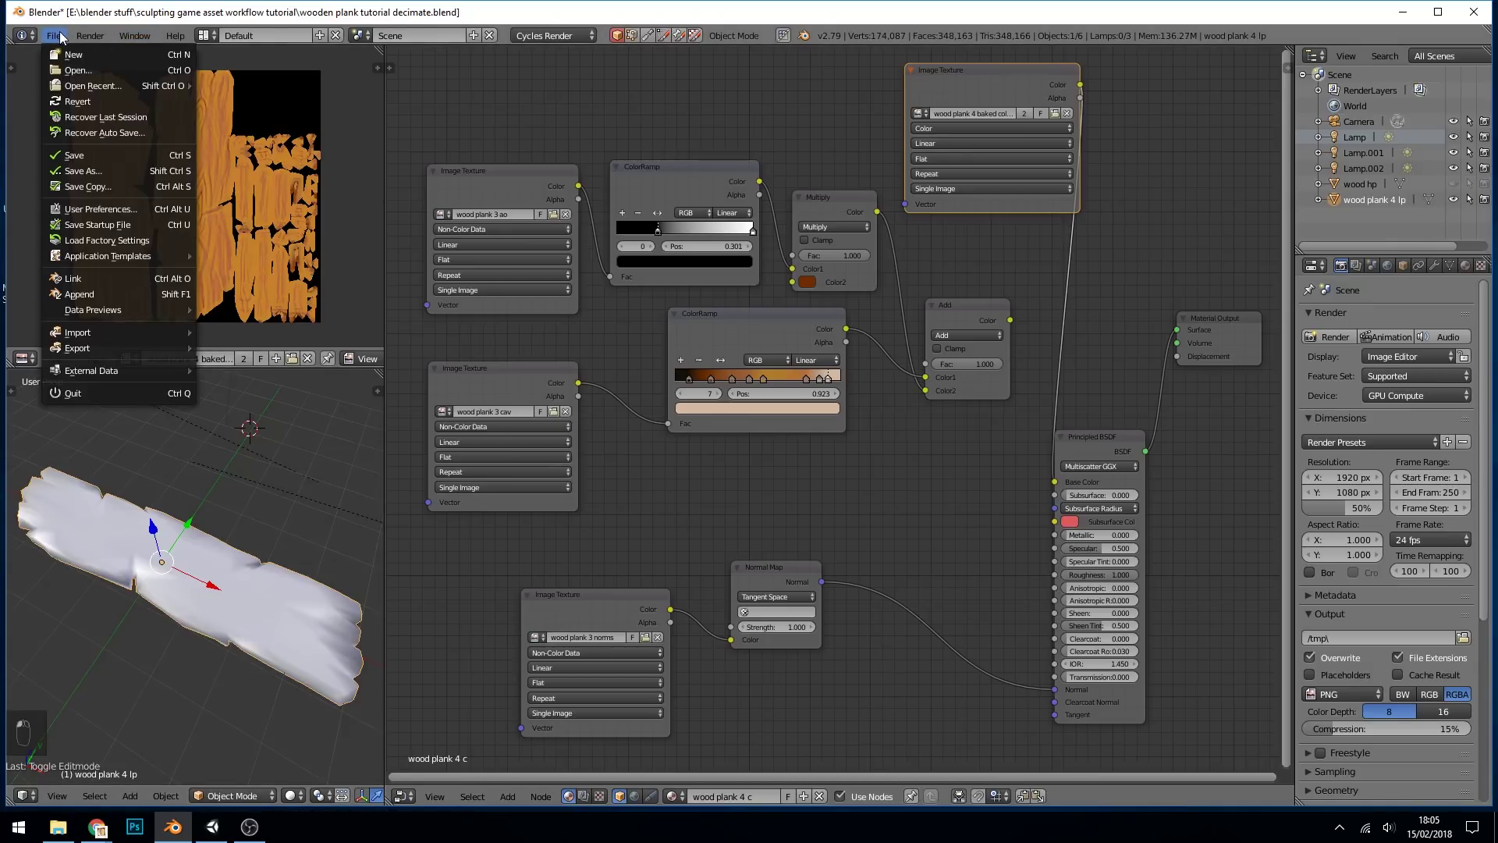
mouse_move(92, 347)
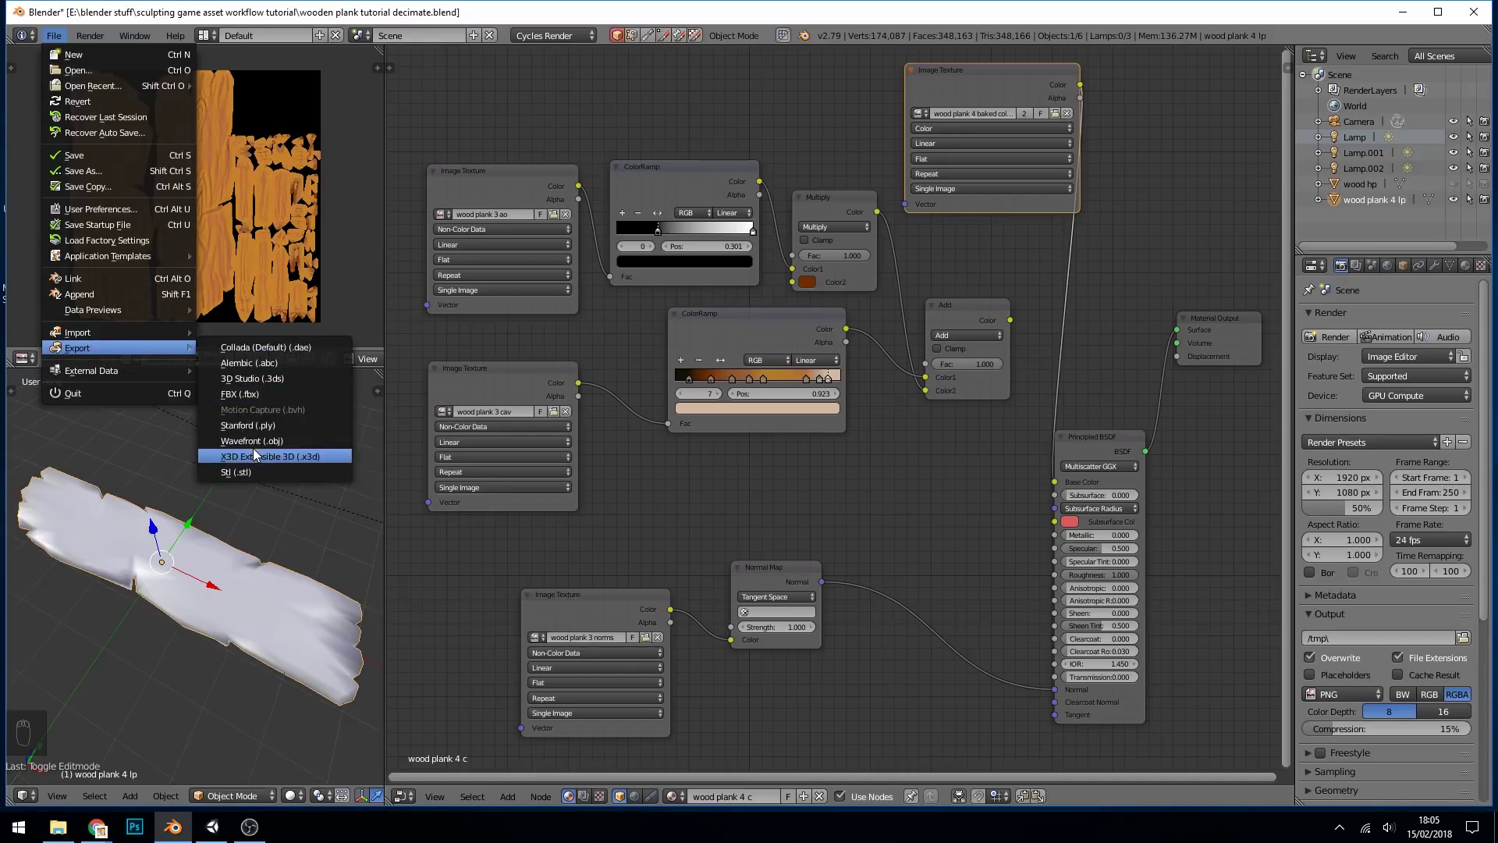
left_click(250, 396)
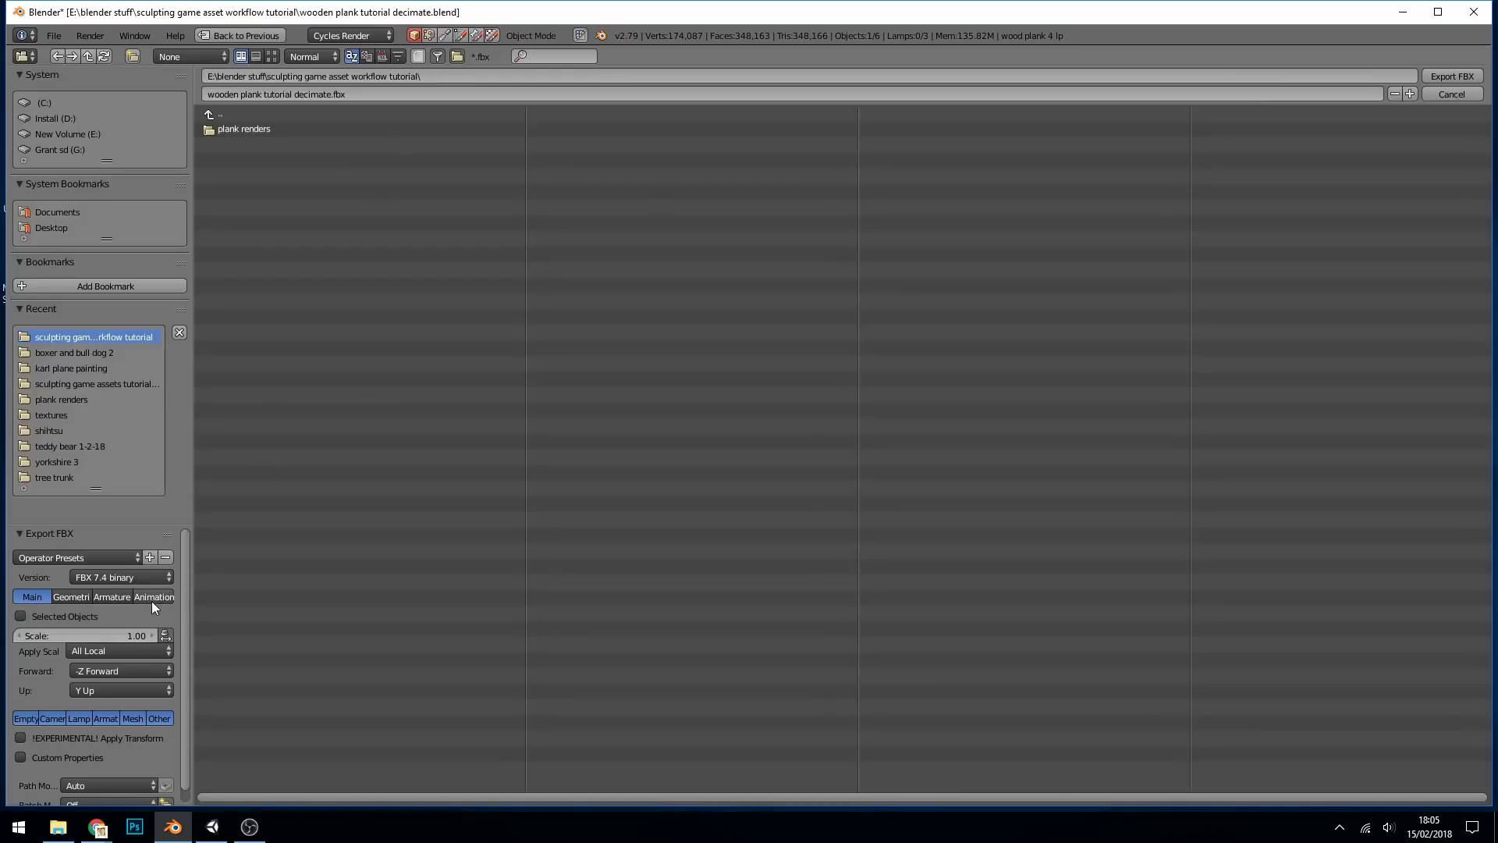
left_click(25, 616)
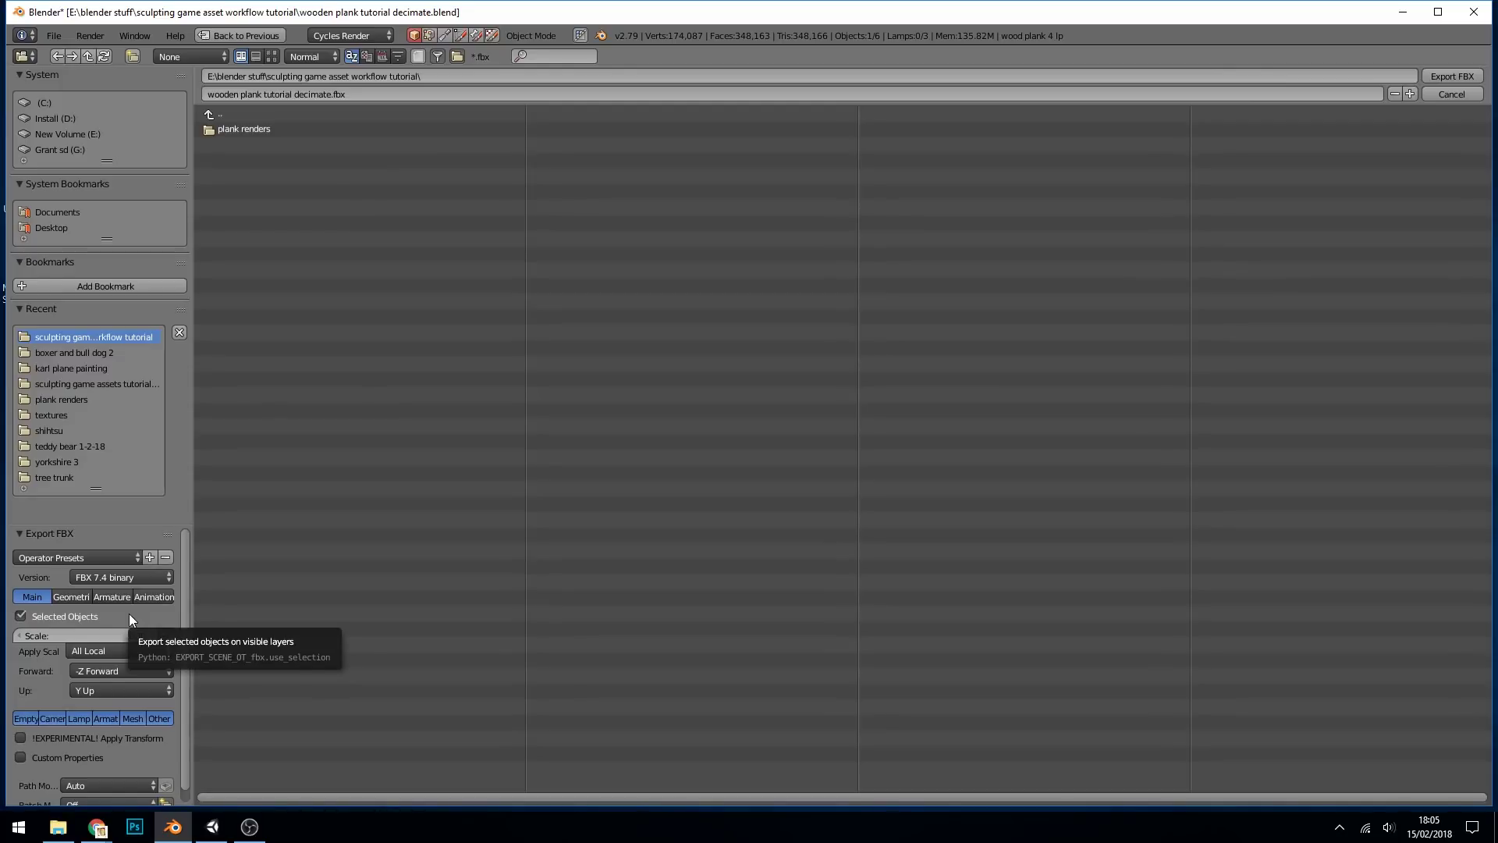
left_click_drag(263, 93, 351, 94)
left_click(1446, 78)
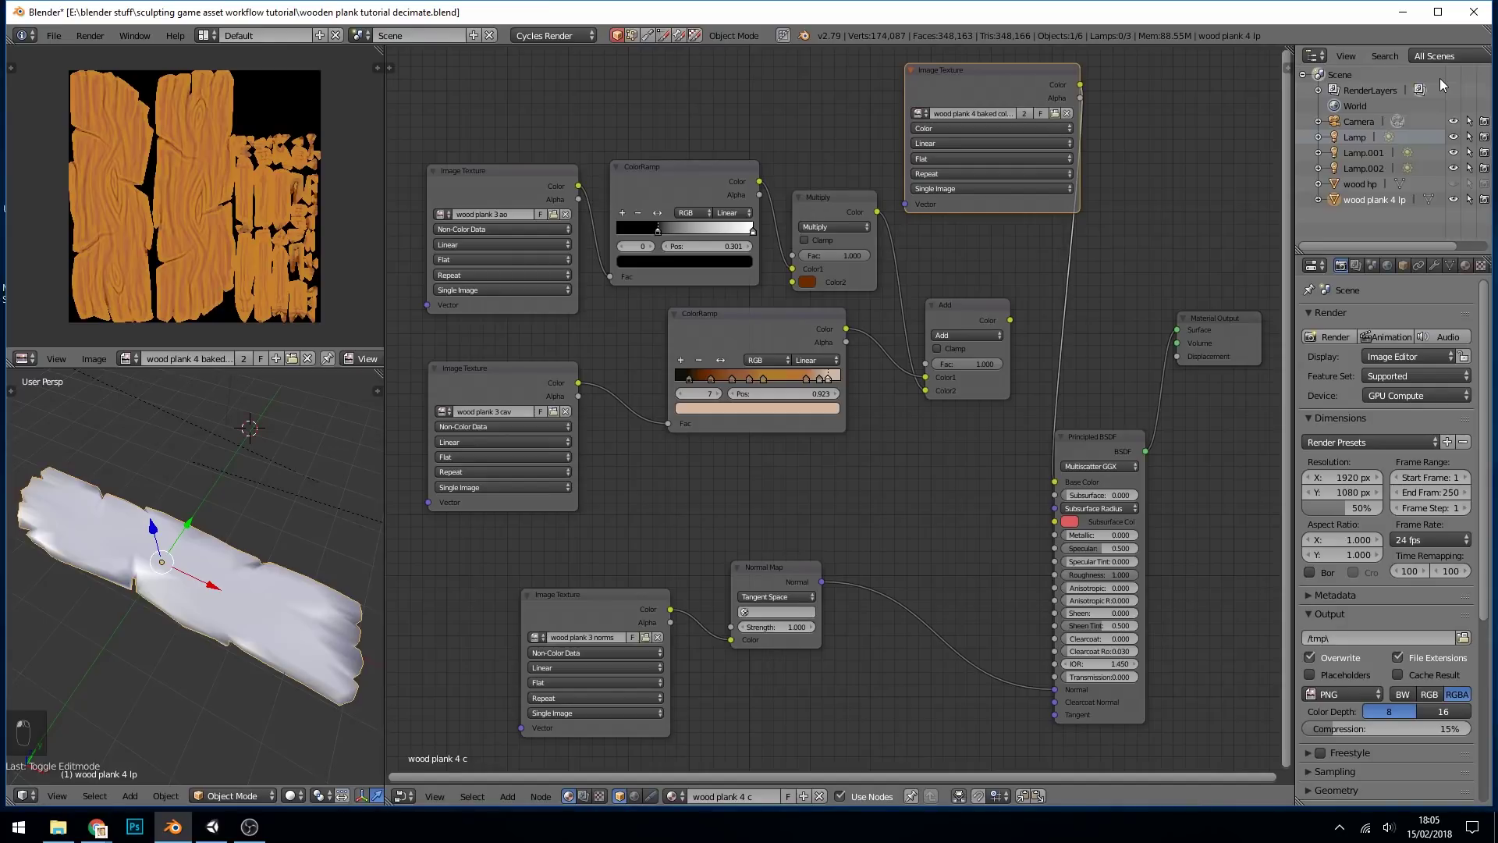
In Unity, import wooden plank 4 from the sculpting game asset workflow tutorial folder via Import New Asset.
left_click(212, 826)
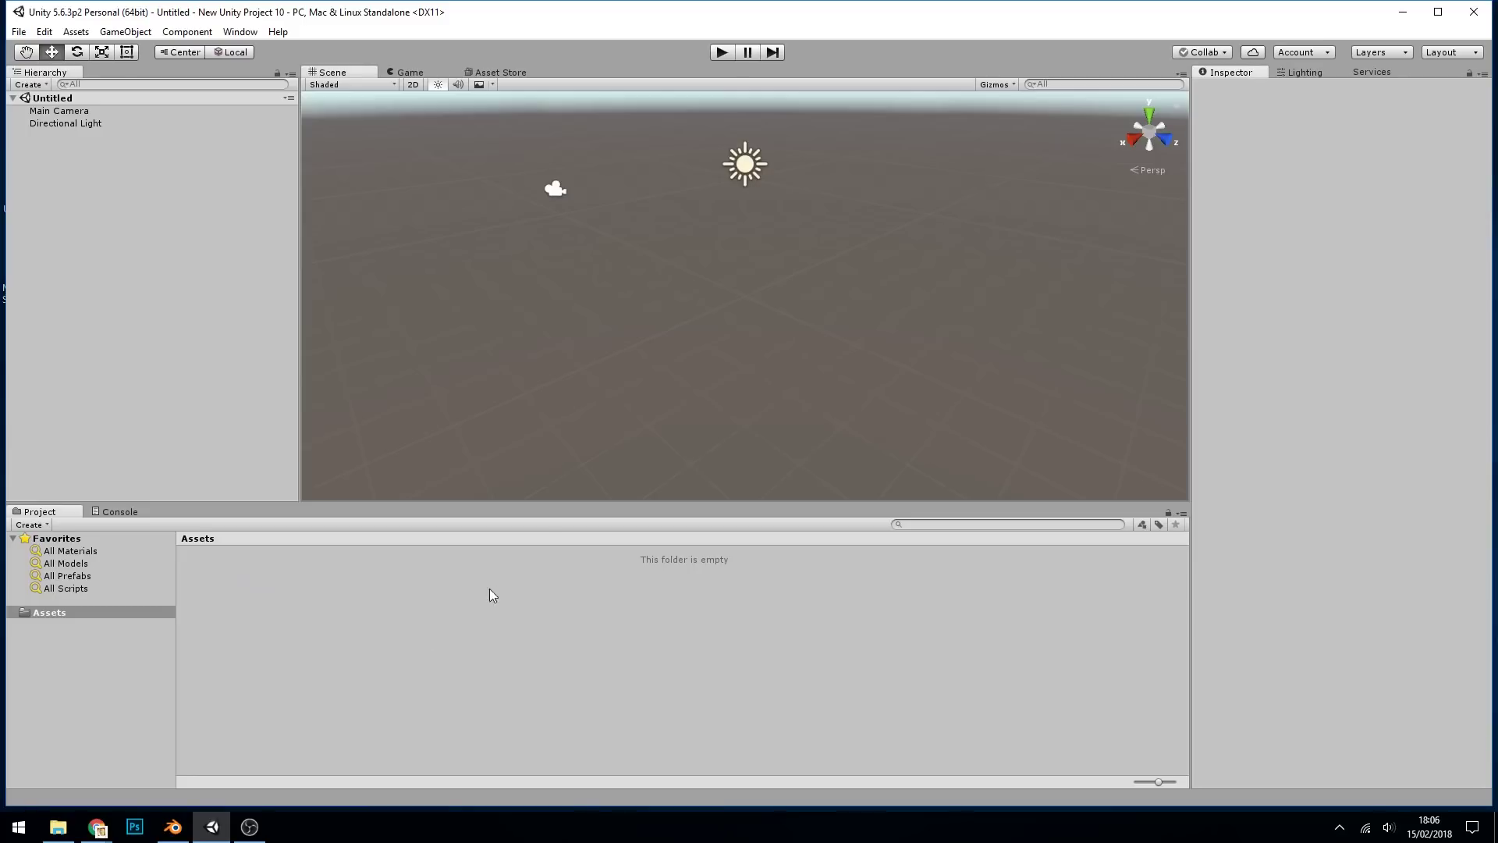
right_click(424, 597)
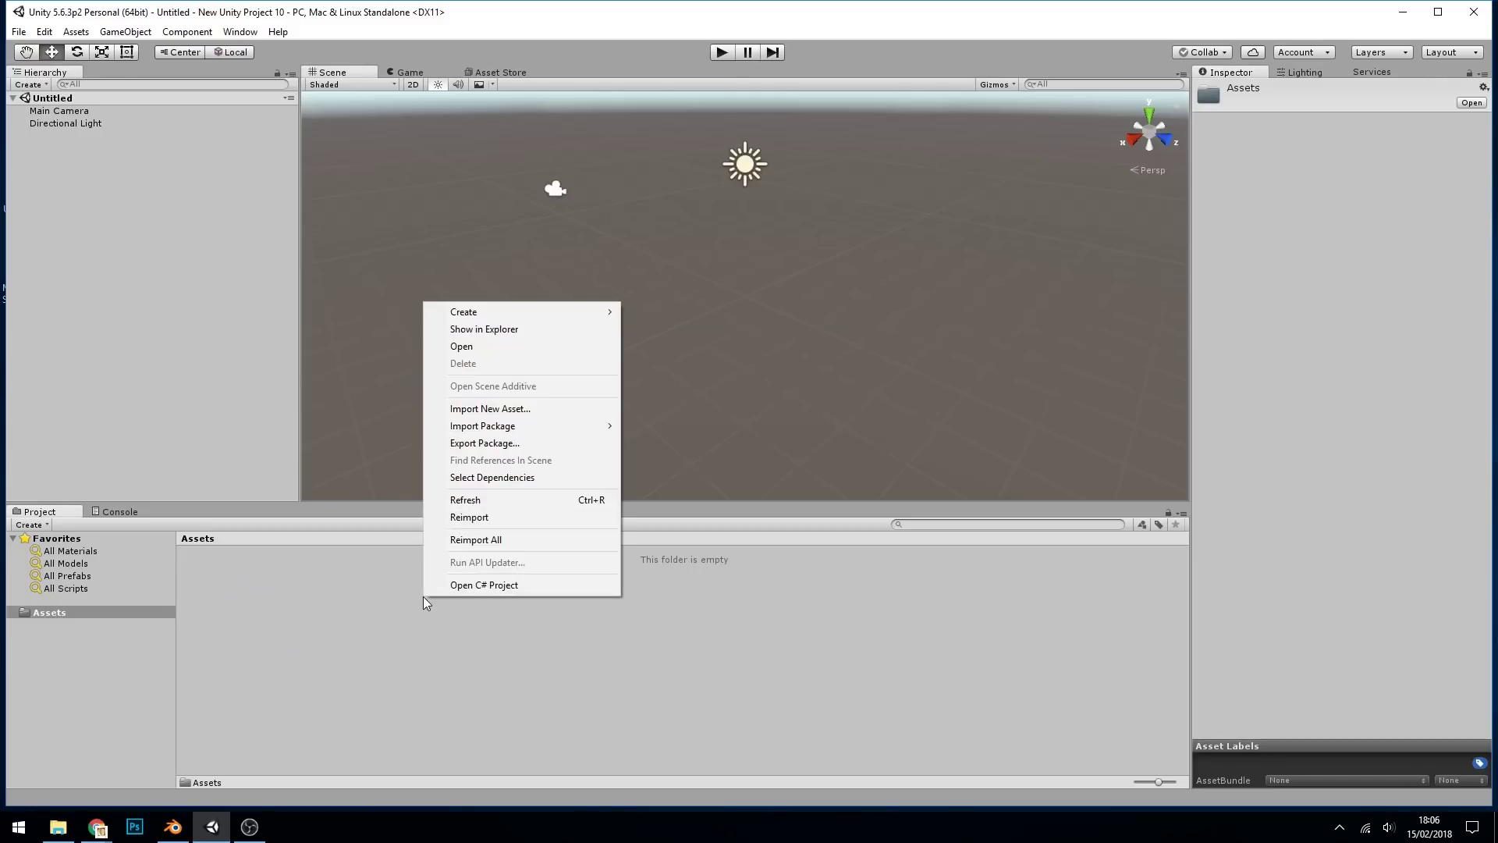
left_click(499, 408)
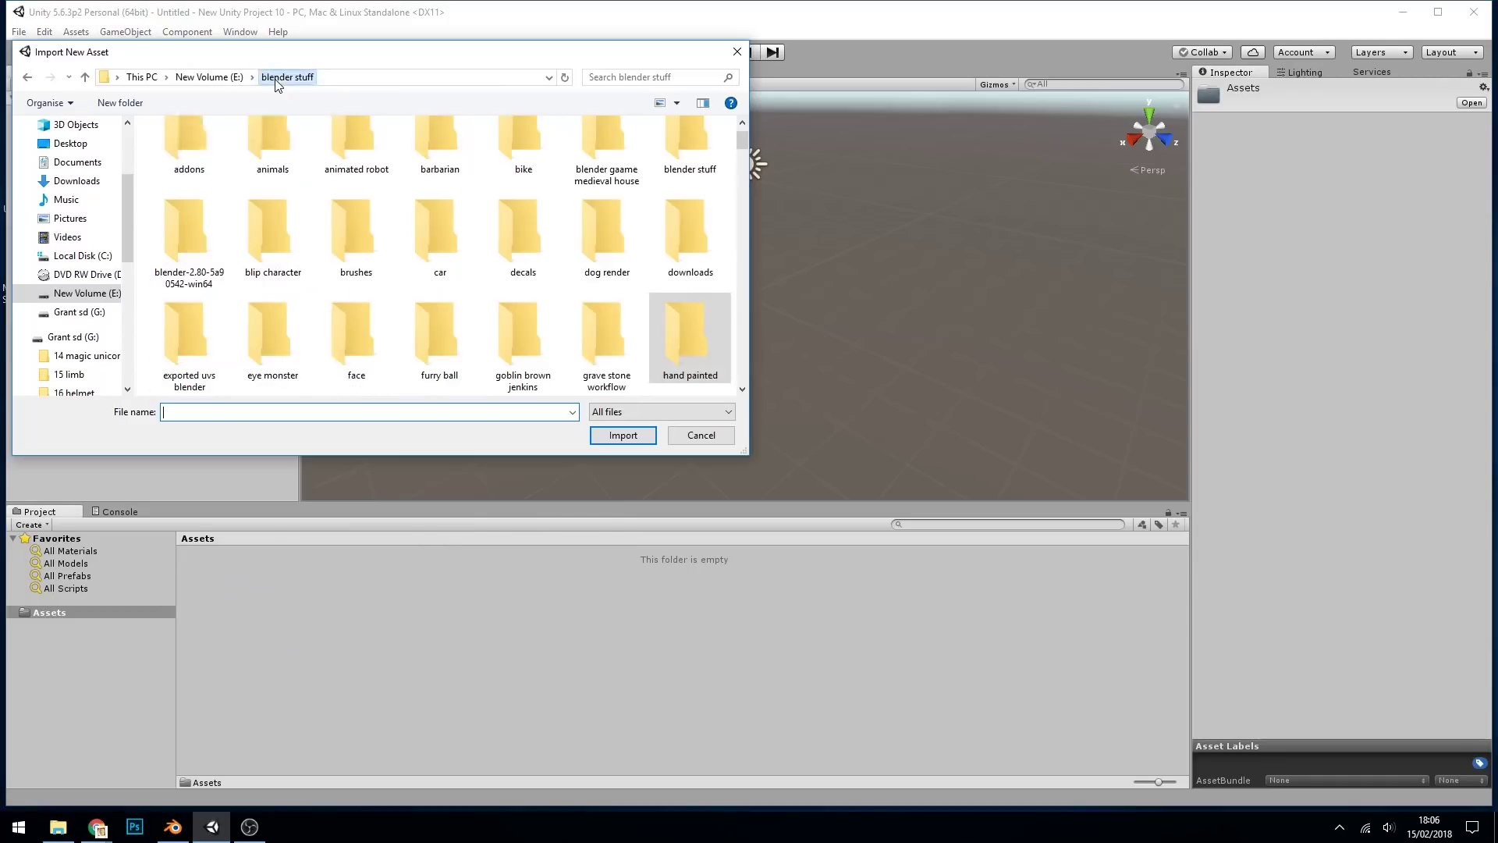
left_click(323, 76)
left_click(360, 375)
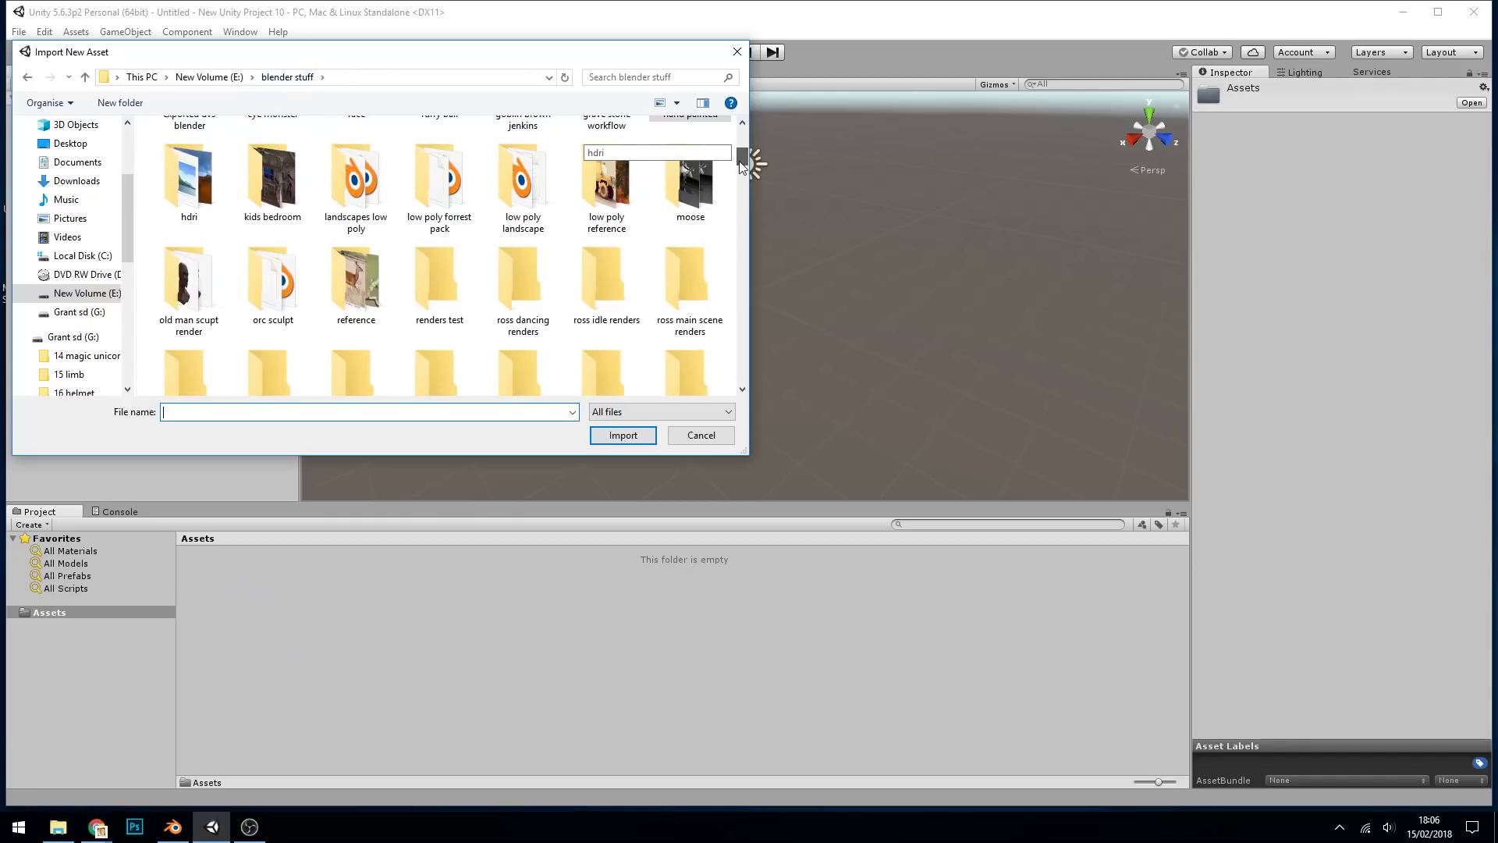
scroll(360, 375, "down", 5)
left_click(355, 351)
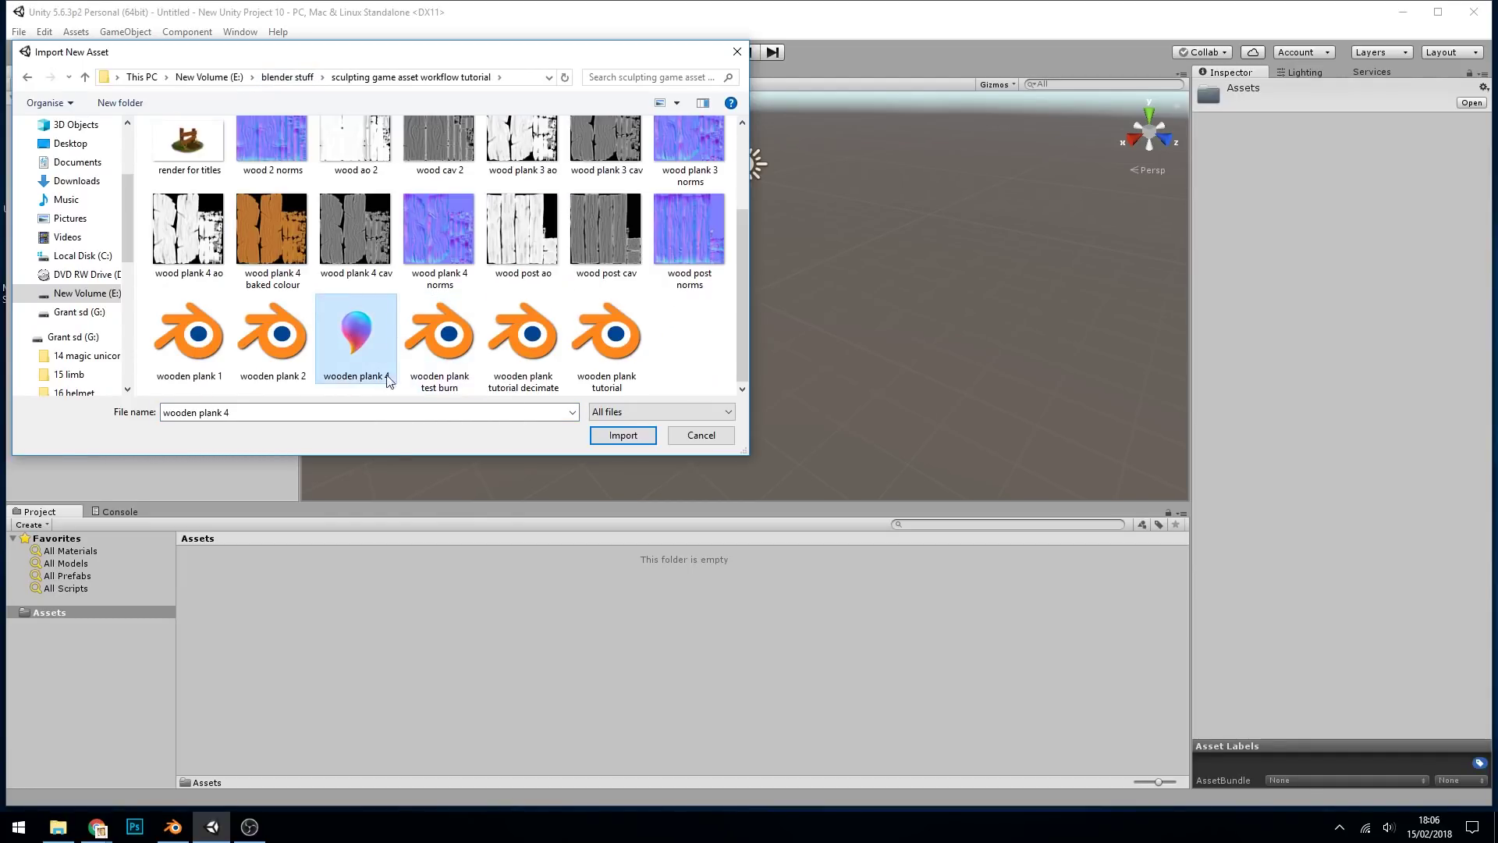
key("Return")
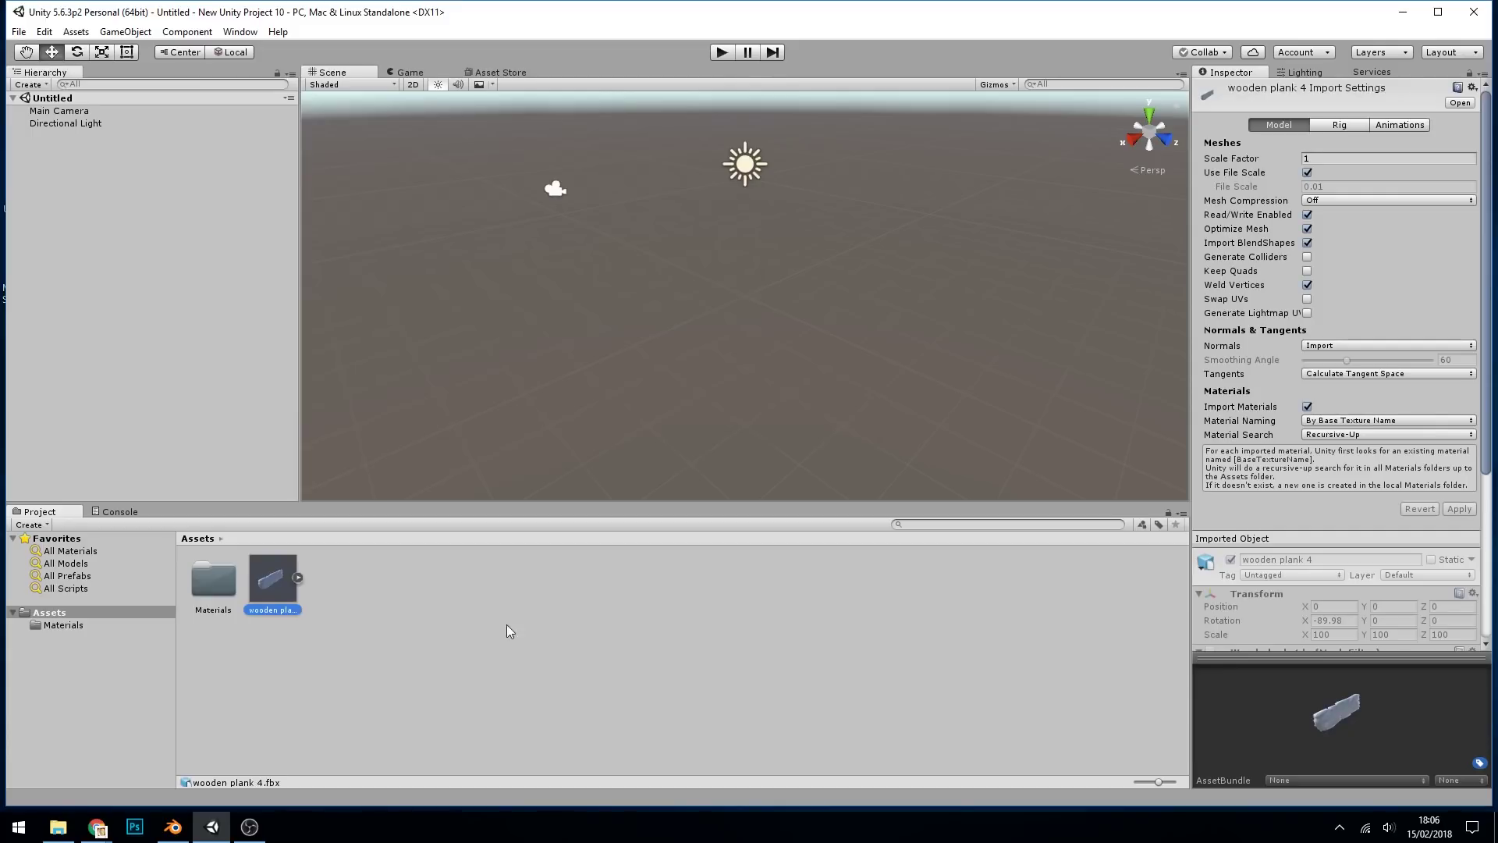
Drag the wooden plank 4 asset into the Scene view and bring it into view.
left_click_drag(613, 328, 679, 430)
key("q")
scroll(767, 360, "up", 2)
key("w")
Open the Materials folder and target the wood plank 4 c material's albedo texture.
left_click(205, 601)
double_click(203, 596)
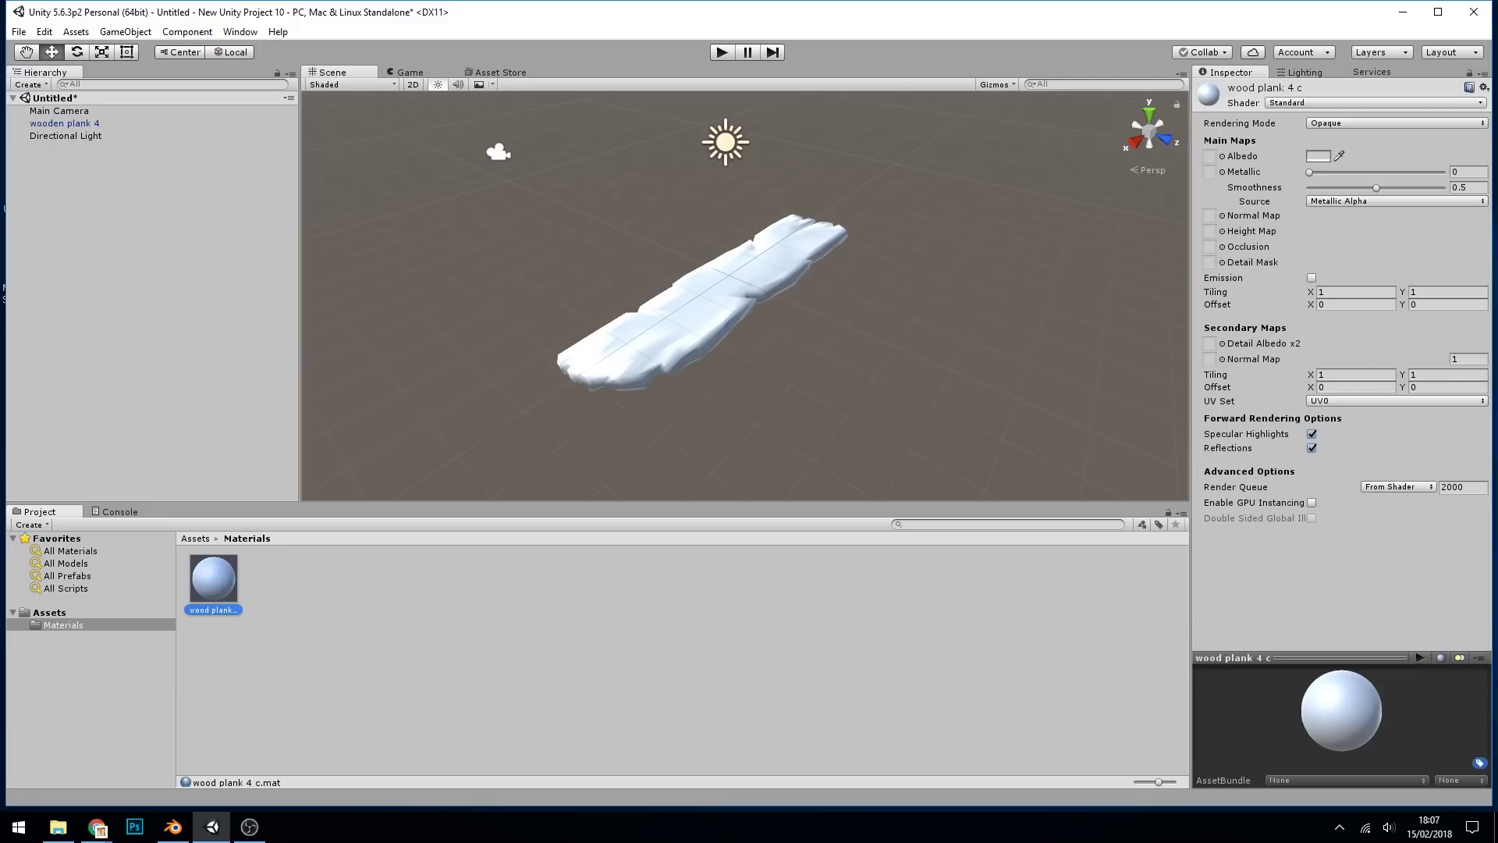
left_click(1209, 156)
Import the wood plank 4 baked colour texture into the Materials folder.
right_click(316, 592)
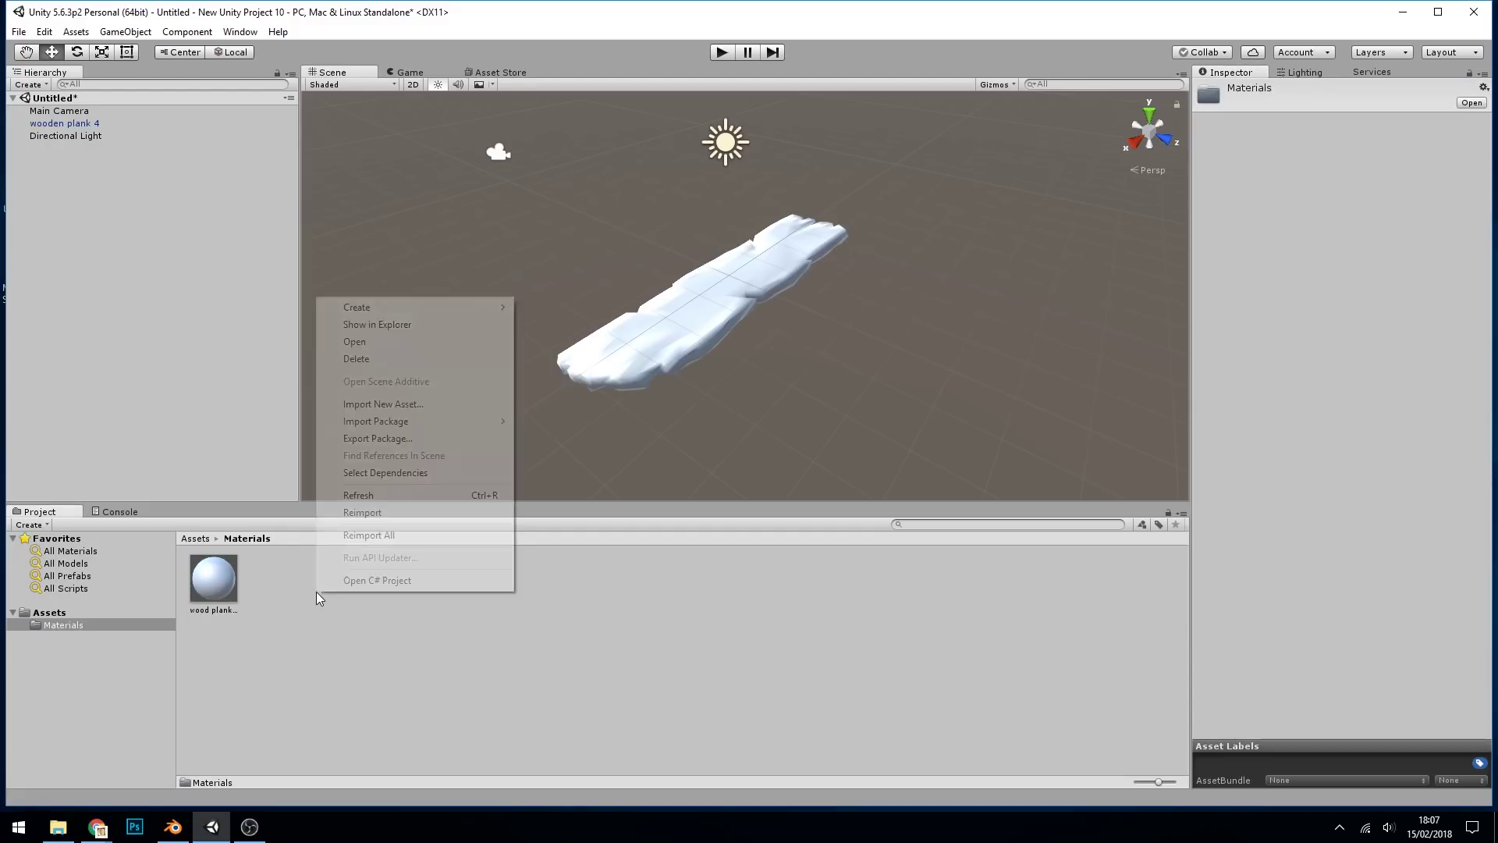
left_click(378, 404)
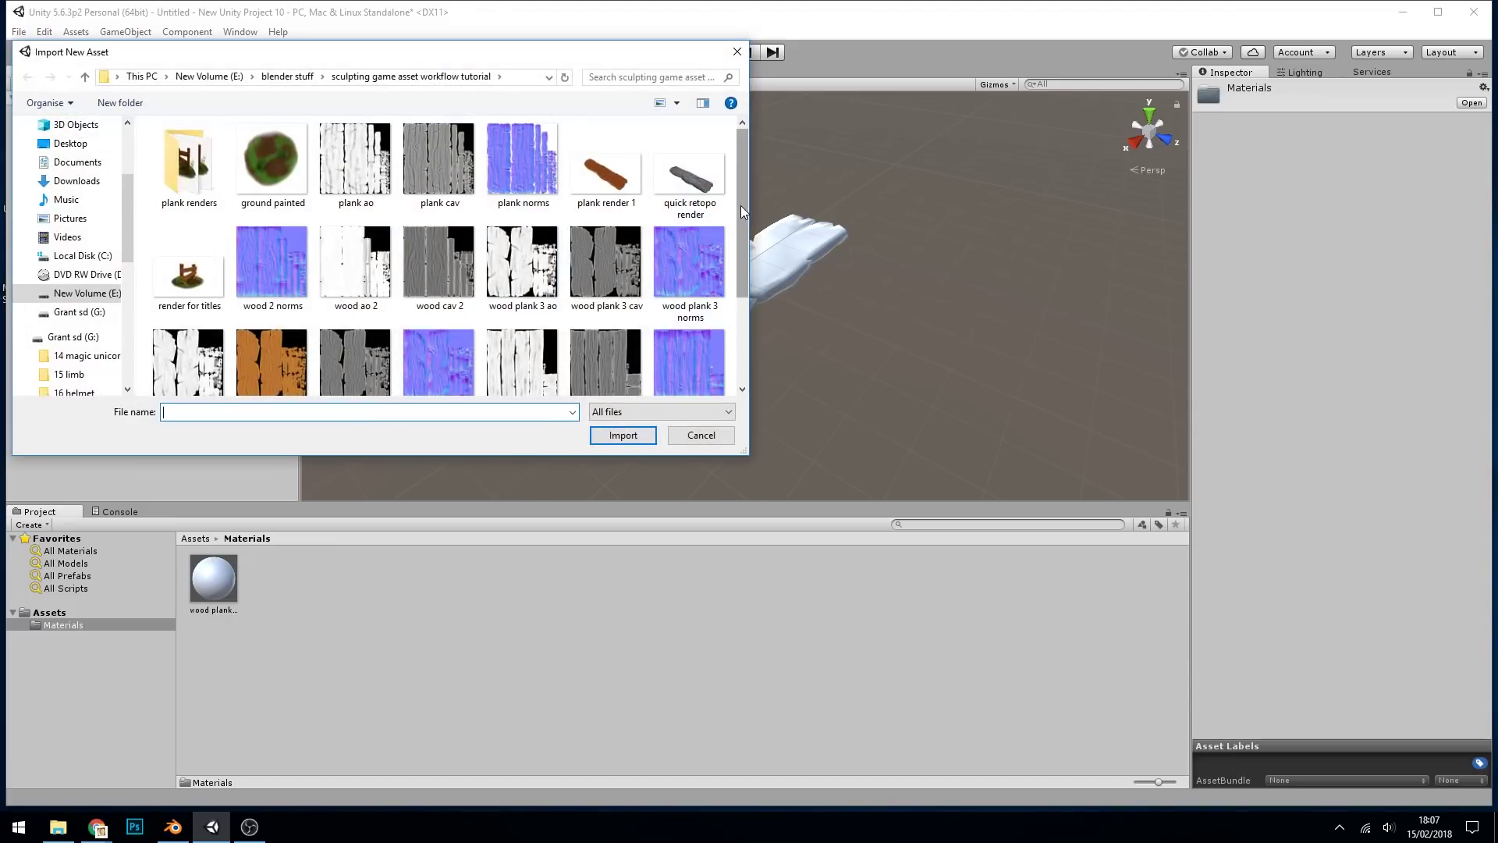
left_click_drag(741, 212, 750, 287)
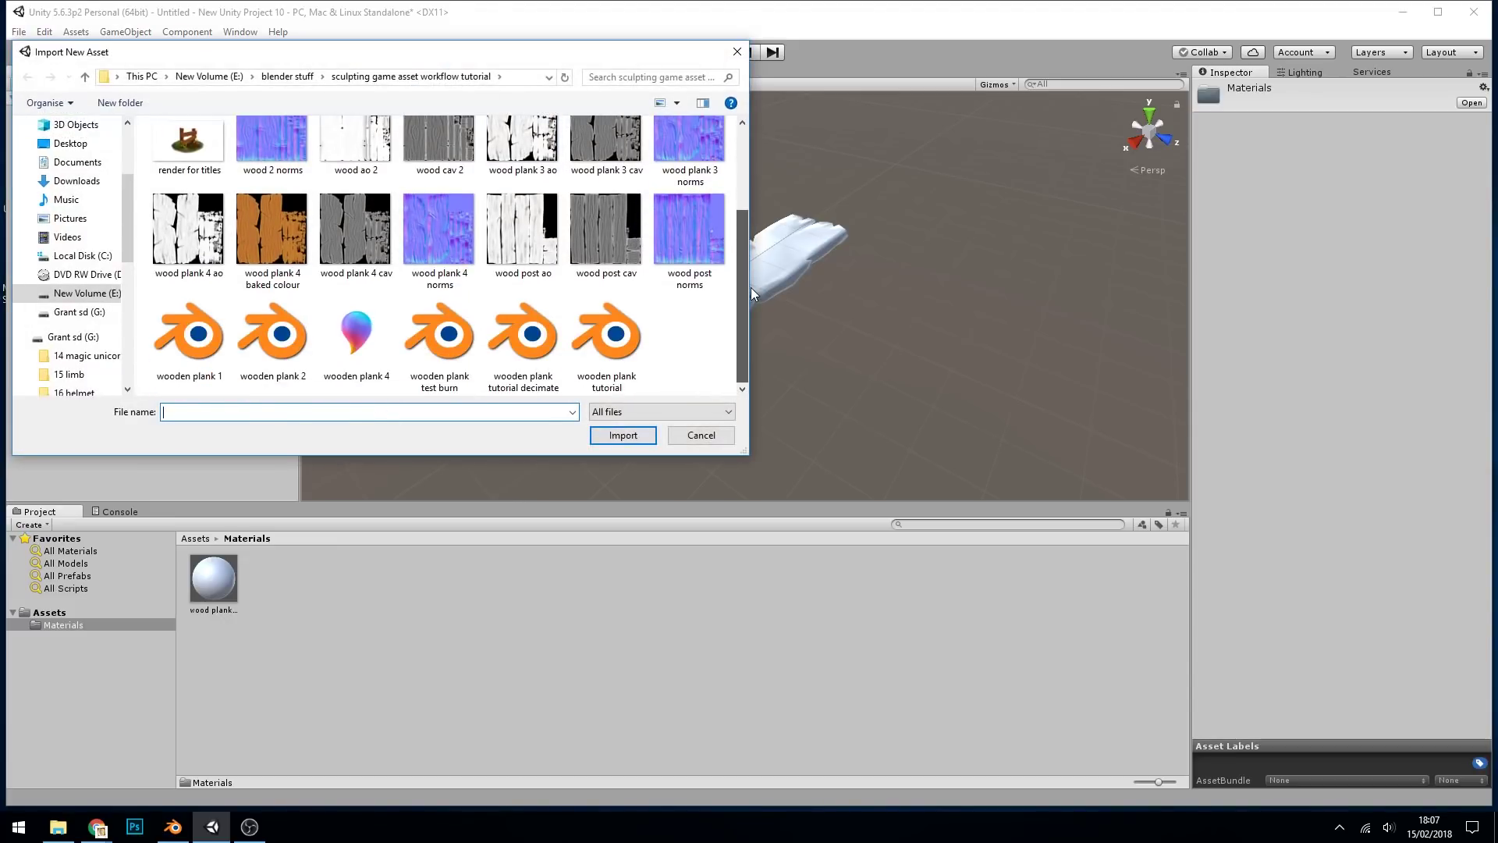
left_click(437, 235)
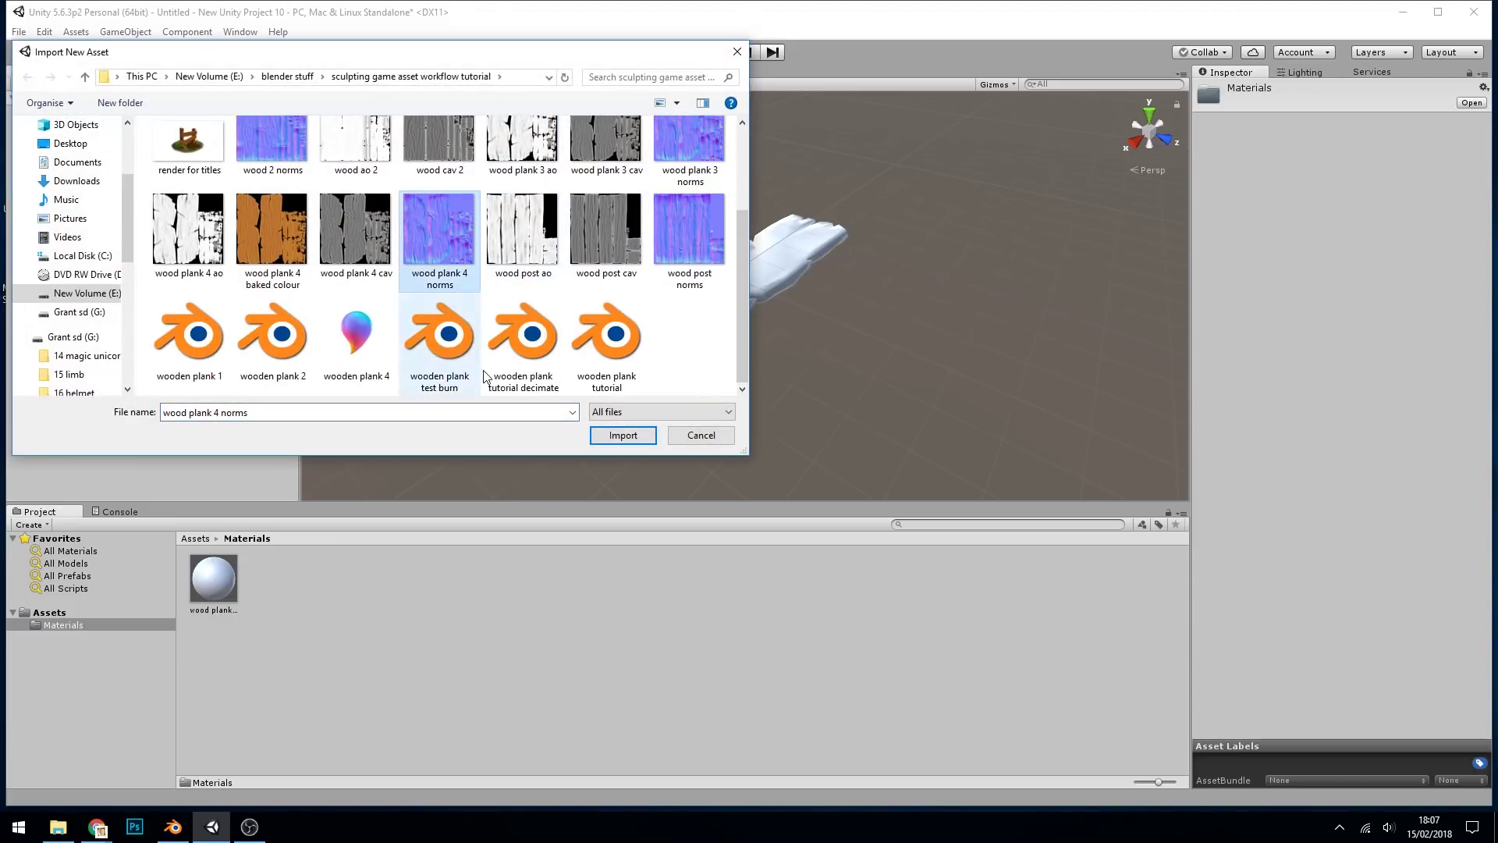
left_click(272, 248)
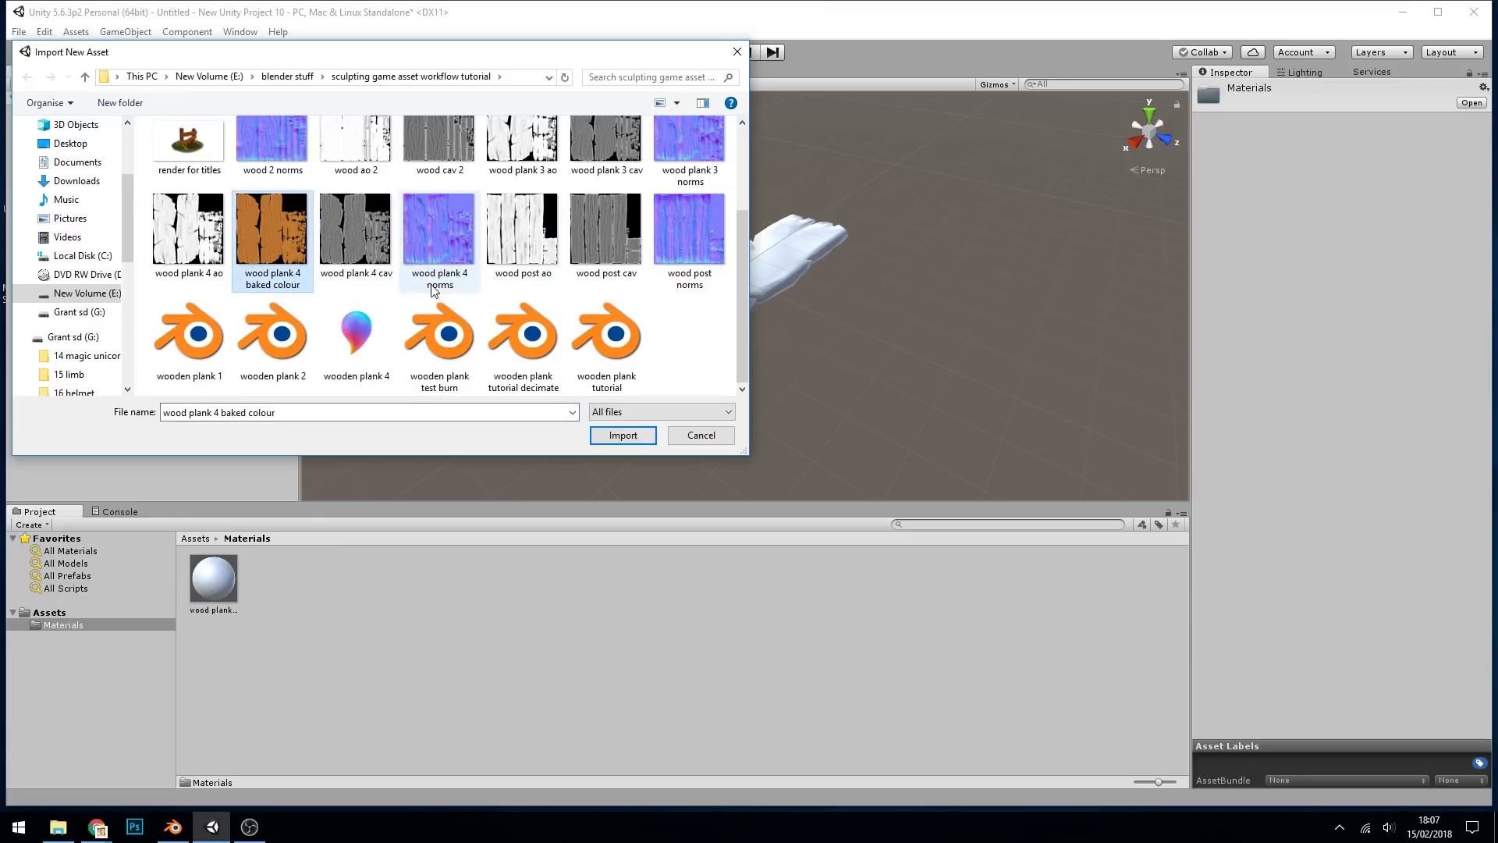
key("Return")
Import the wood plank 4 norms texture into the Materials folder.
right_click(384, 613)
left_click(437, 409)
scroll(442, 246, "down", 1)
left_click(442, 247)
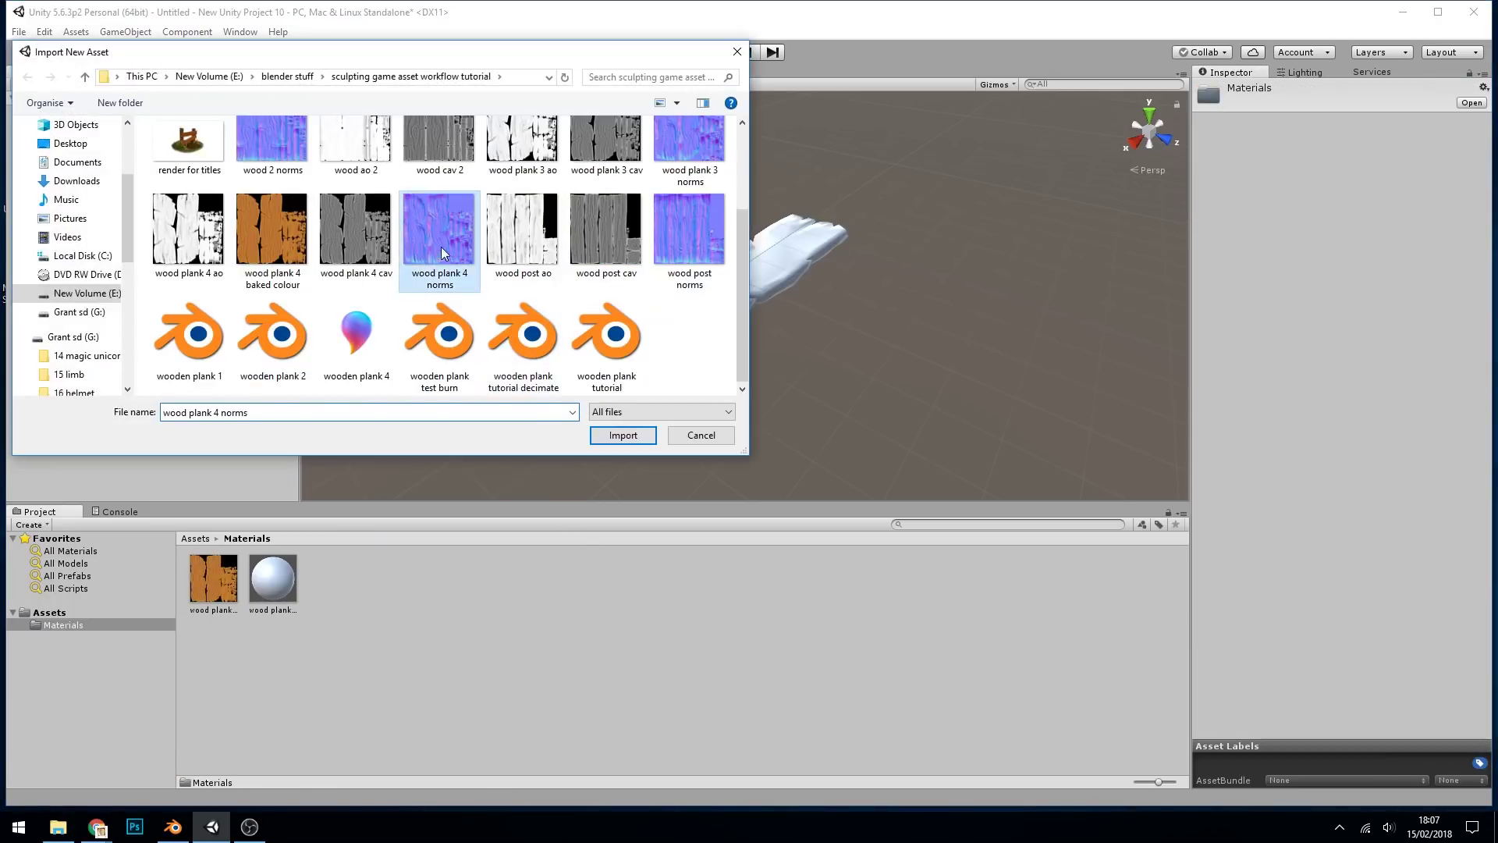
key("Return")
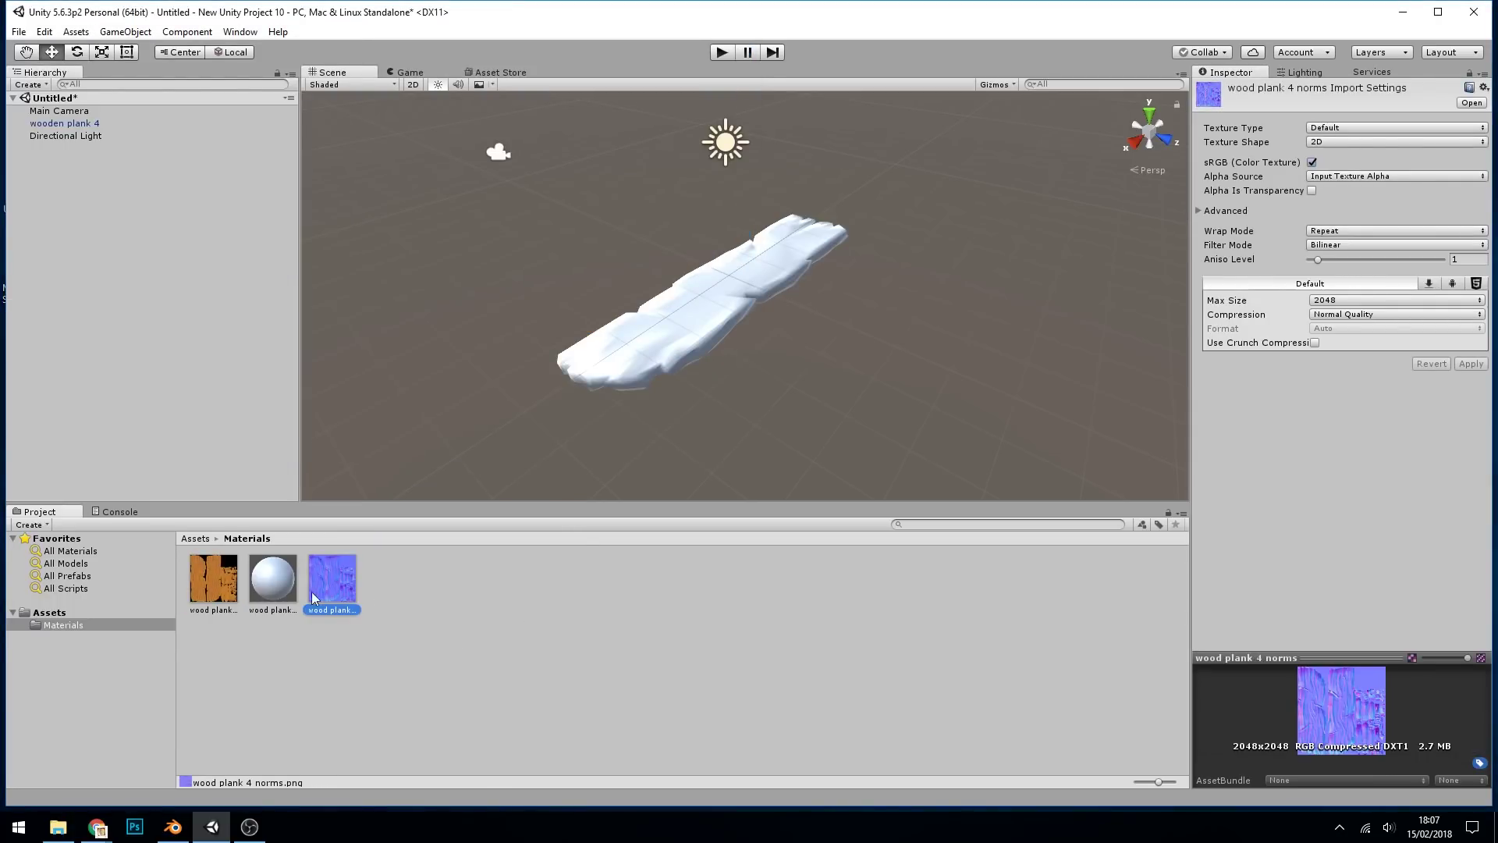
Assign wood plank 4 norms as the wood plank 4 c material's normal map, fixing its texture type.
left_click(290, 588)
left_click_drag(344, 597, 1213, 220)
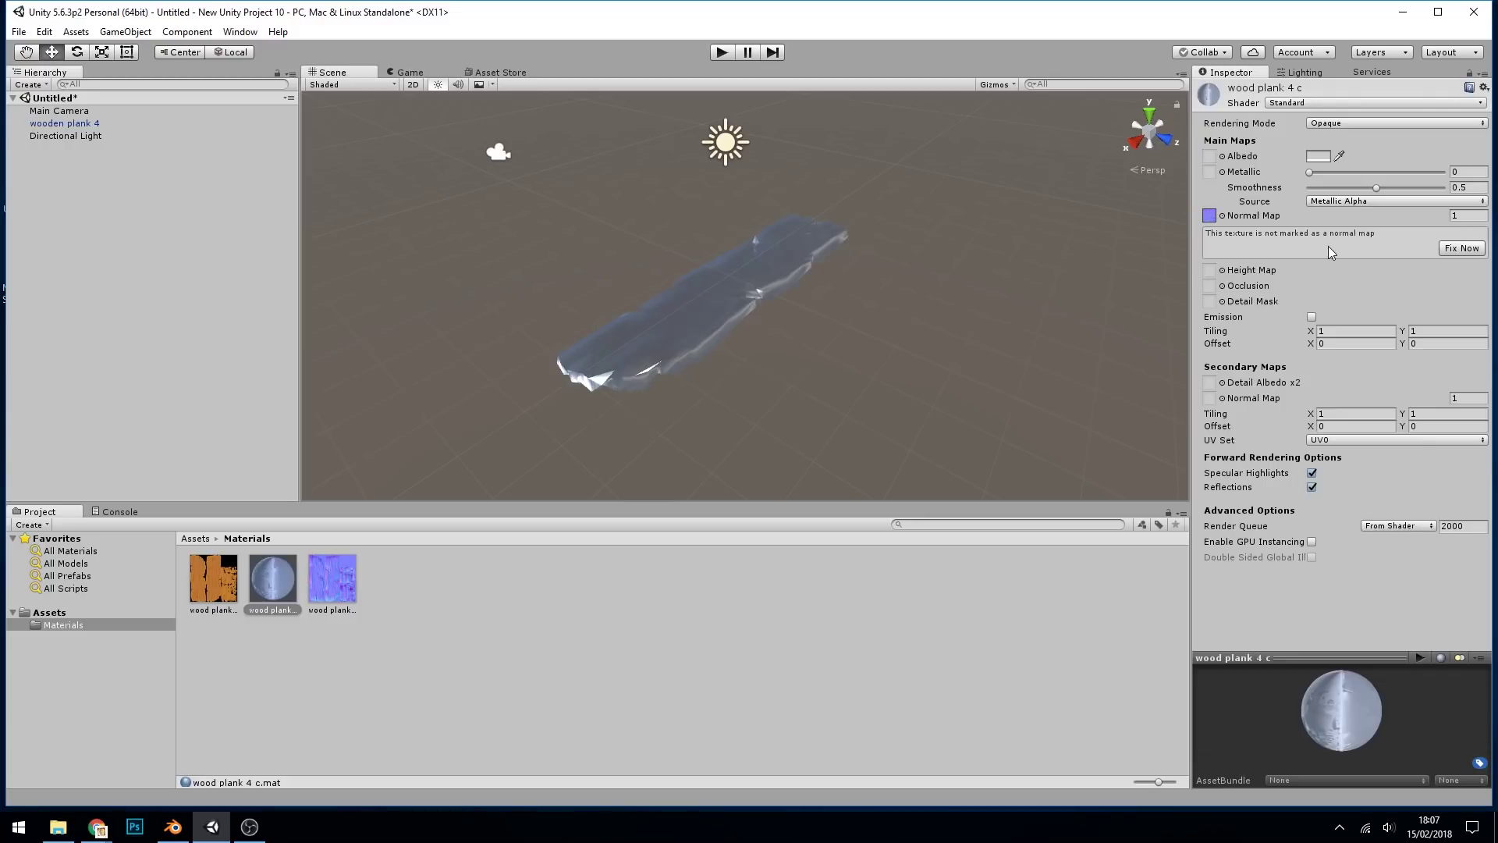
left_click(1460, 249)
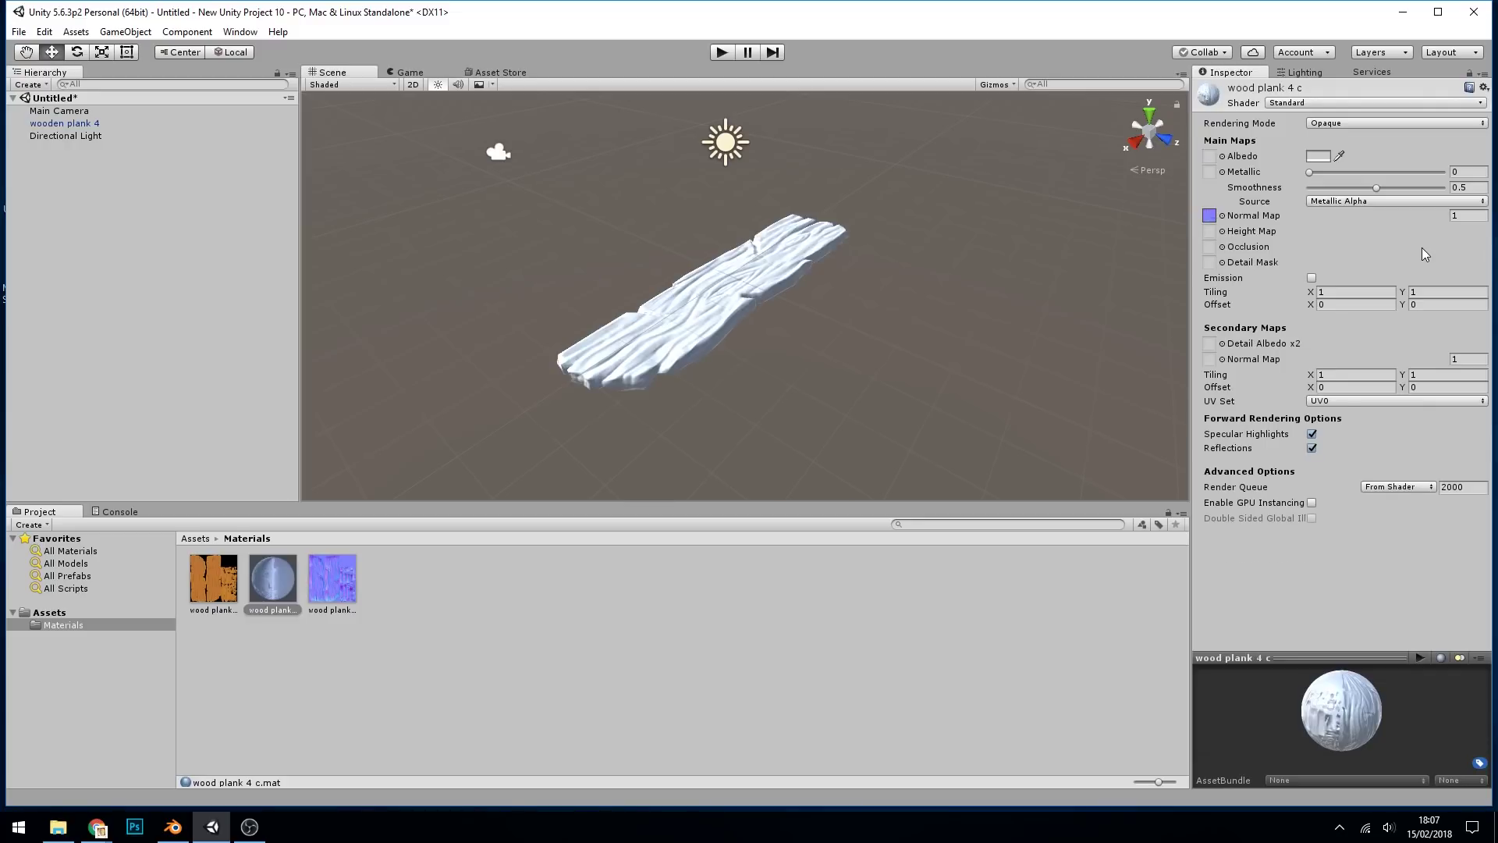
left_click(799, 326)
left_click_drag(803, 340, 742, 333, "alt")
Use the baked colour texture as the material's albedo and set Smoothness to 0.
left_click(273, 579)
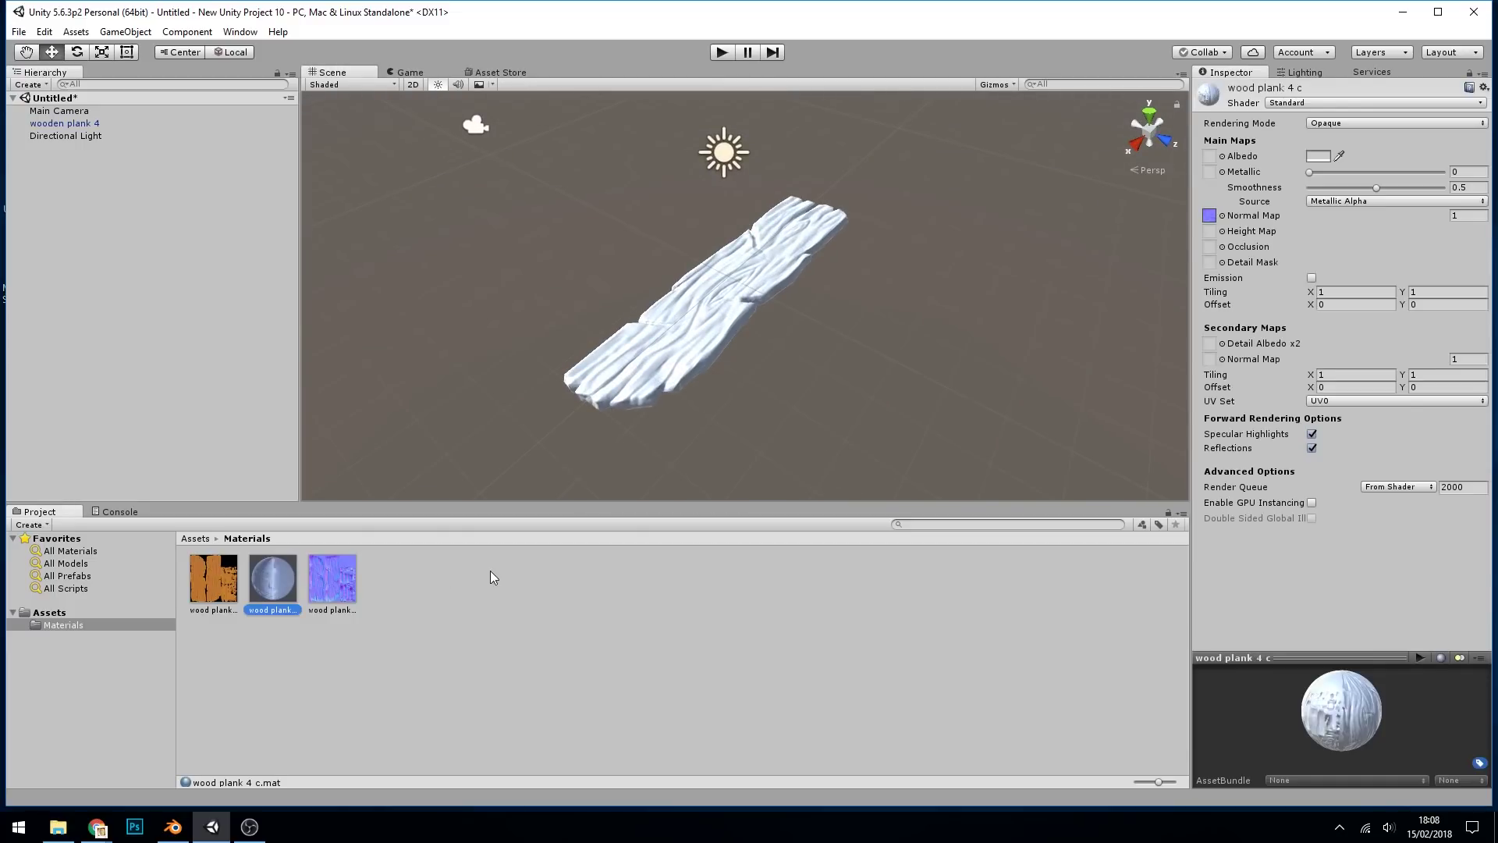
left_click_drag(221, 595, 1214, 162)
left_click_drag(787, 326, 925, 324, "alt")
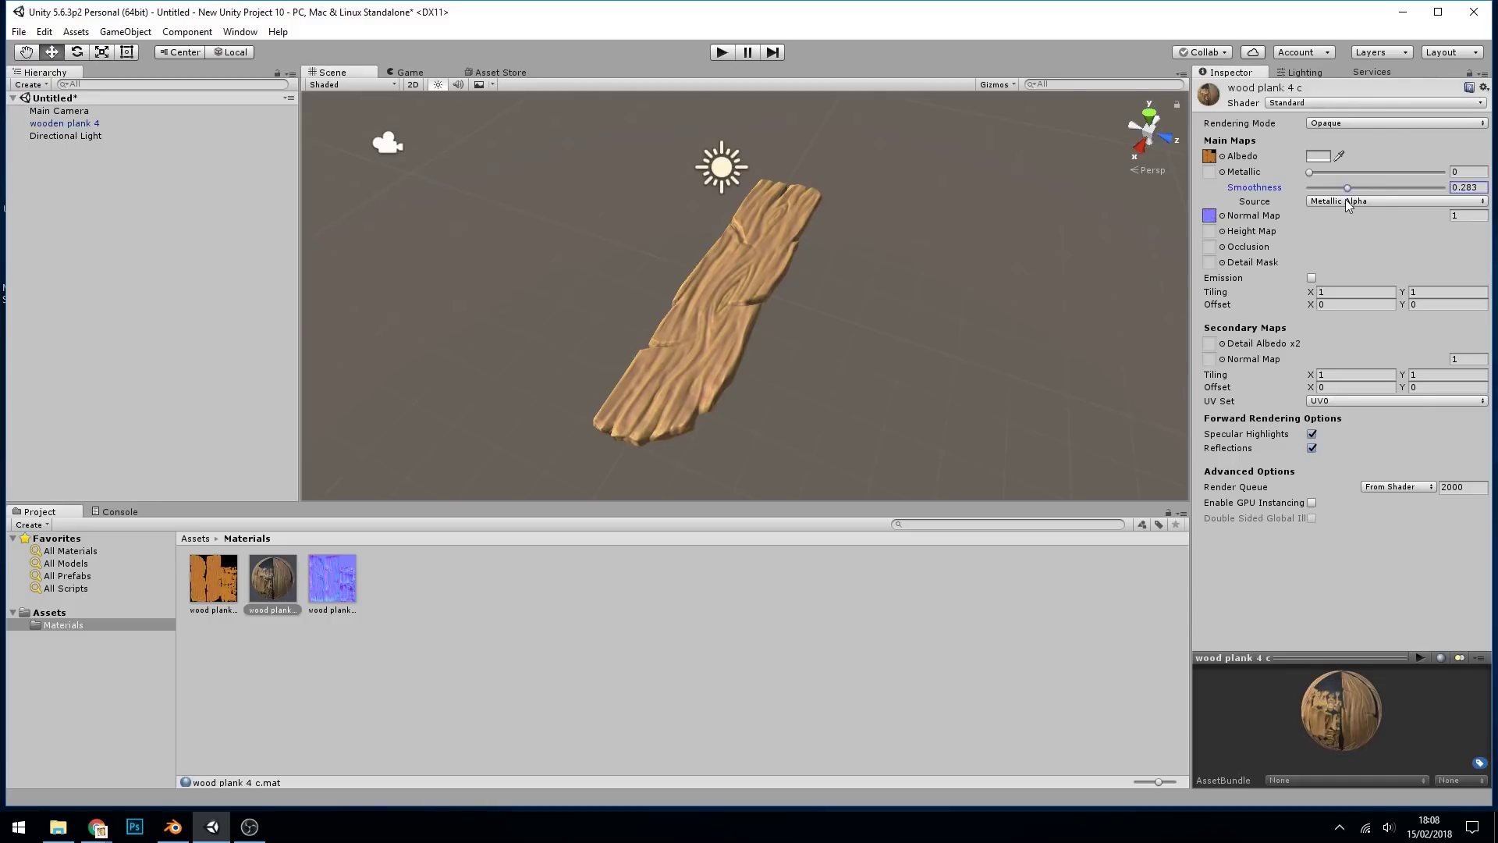
left_click(1311, 187)
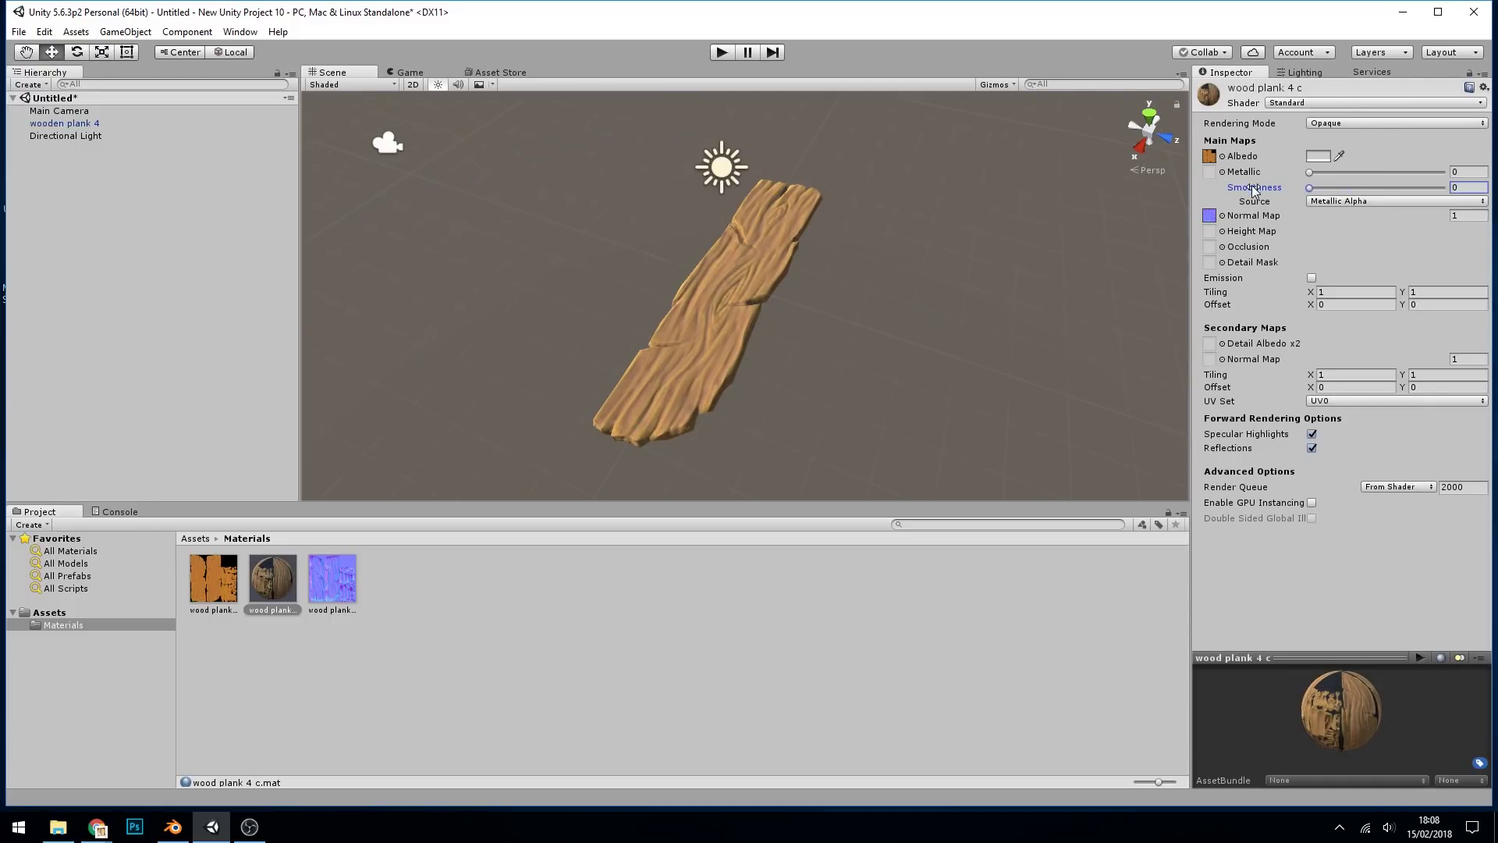
left_click_drag(1123, 305, 882, 365, "alt")
scroll(880, 366, "down", 3)
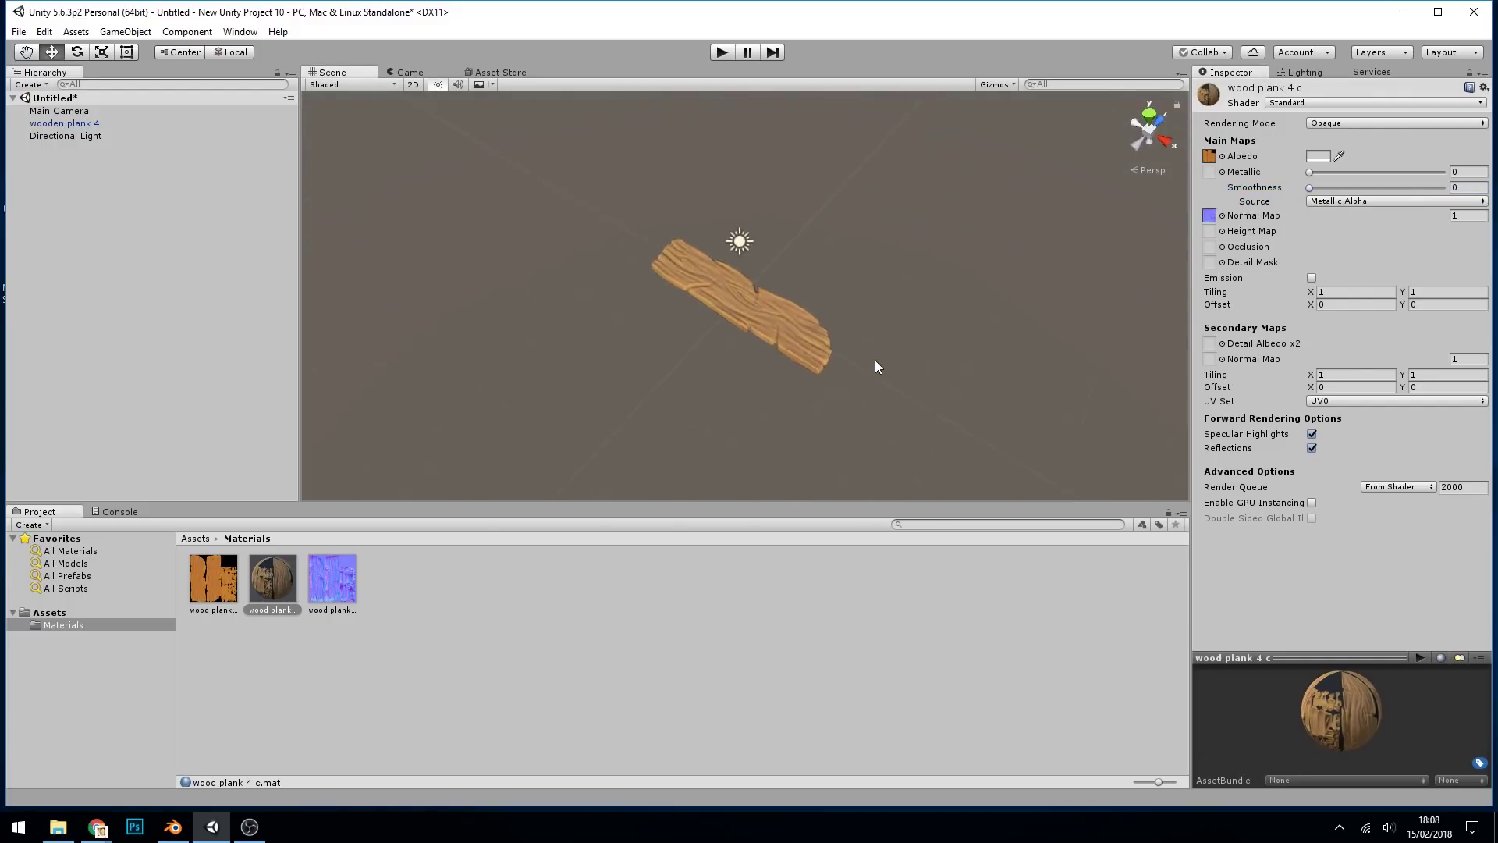
Duplicate the plank with Ctrl+D, then duplicate both planks, placing all four side by side.
left_click(778, 314)
key("ctrl+d")
left_click_drag(780, 314, 724, 382)
key("e")
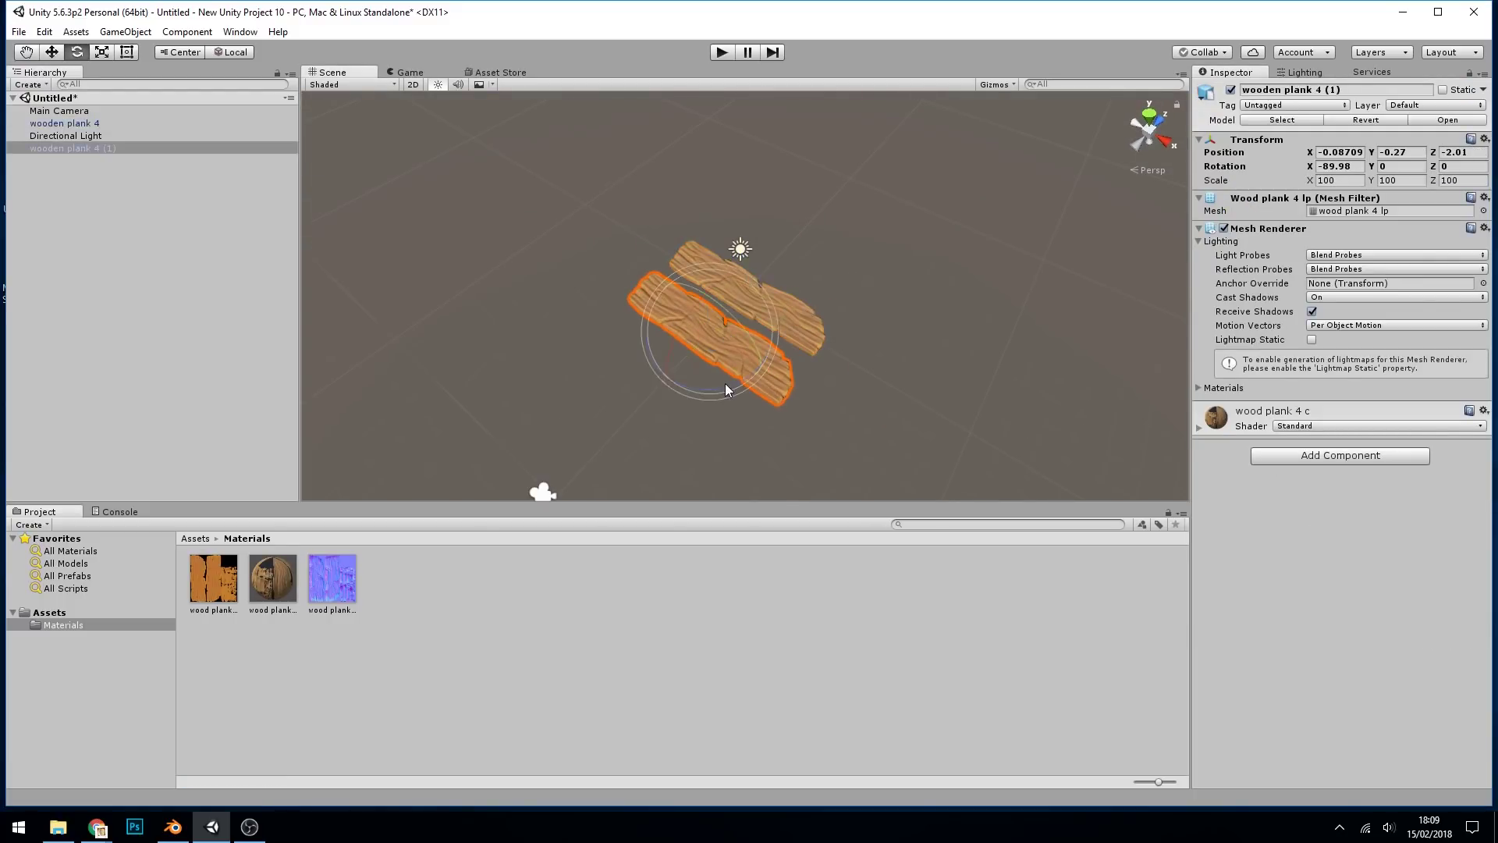
left_click(772, 327, "shift")
key("ctrl+d")
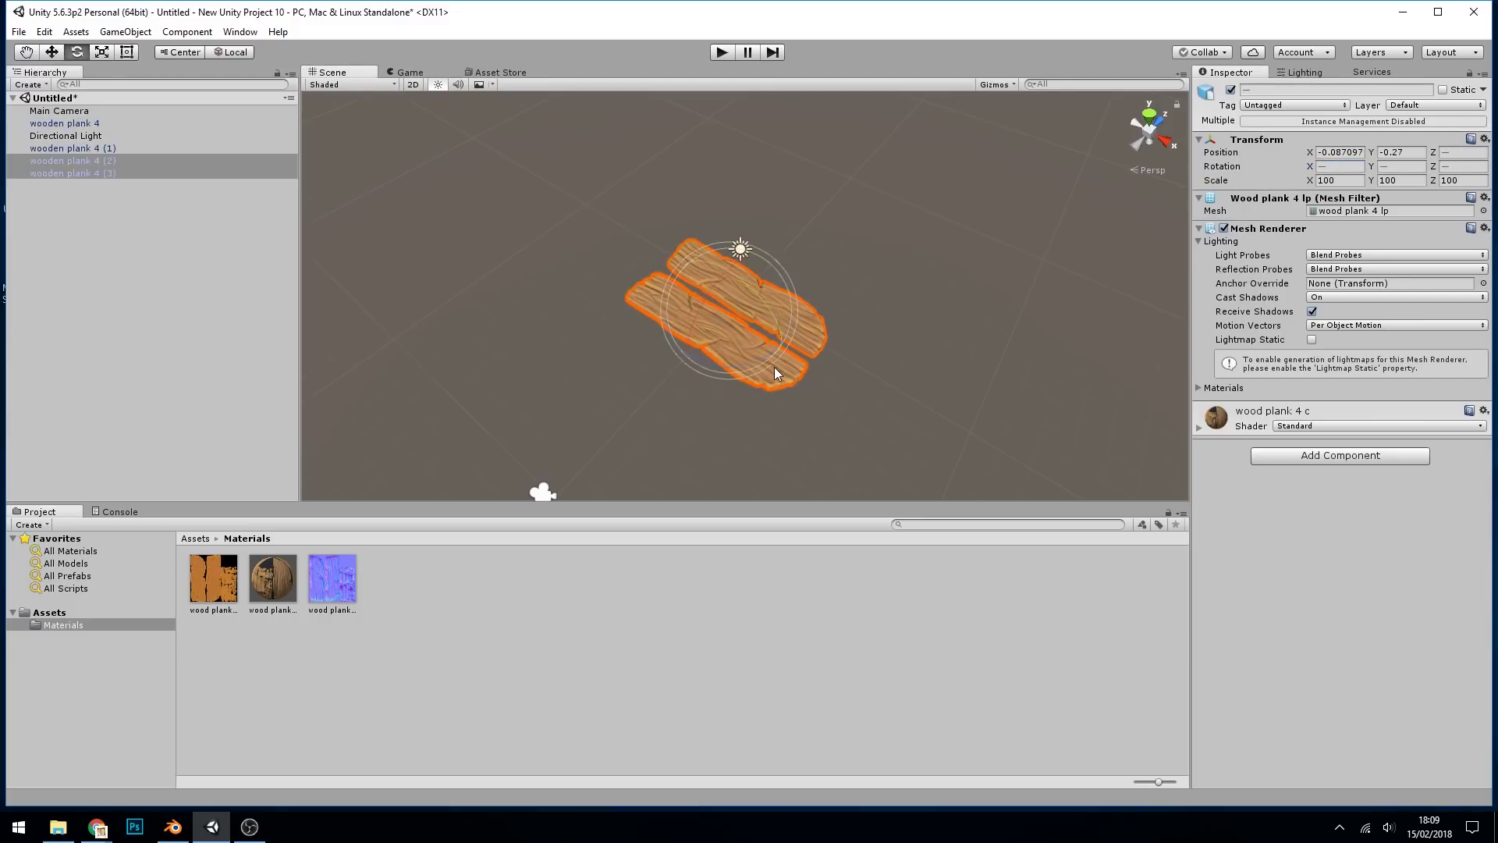
key("w")
left_click_drag(823, 312, 784, 344)
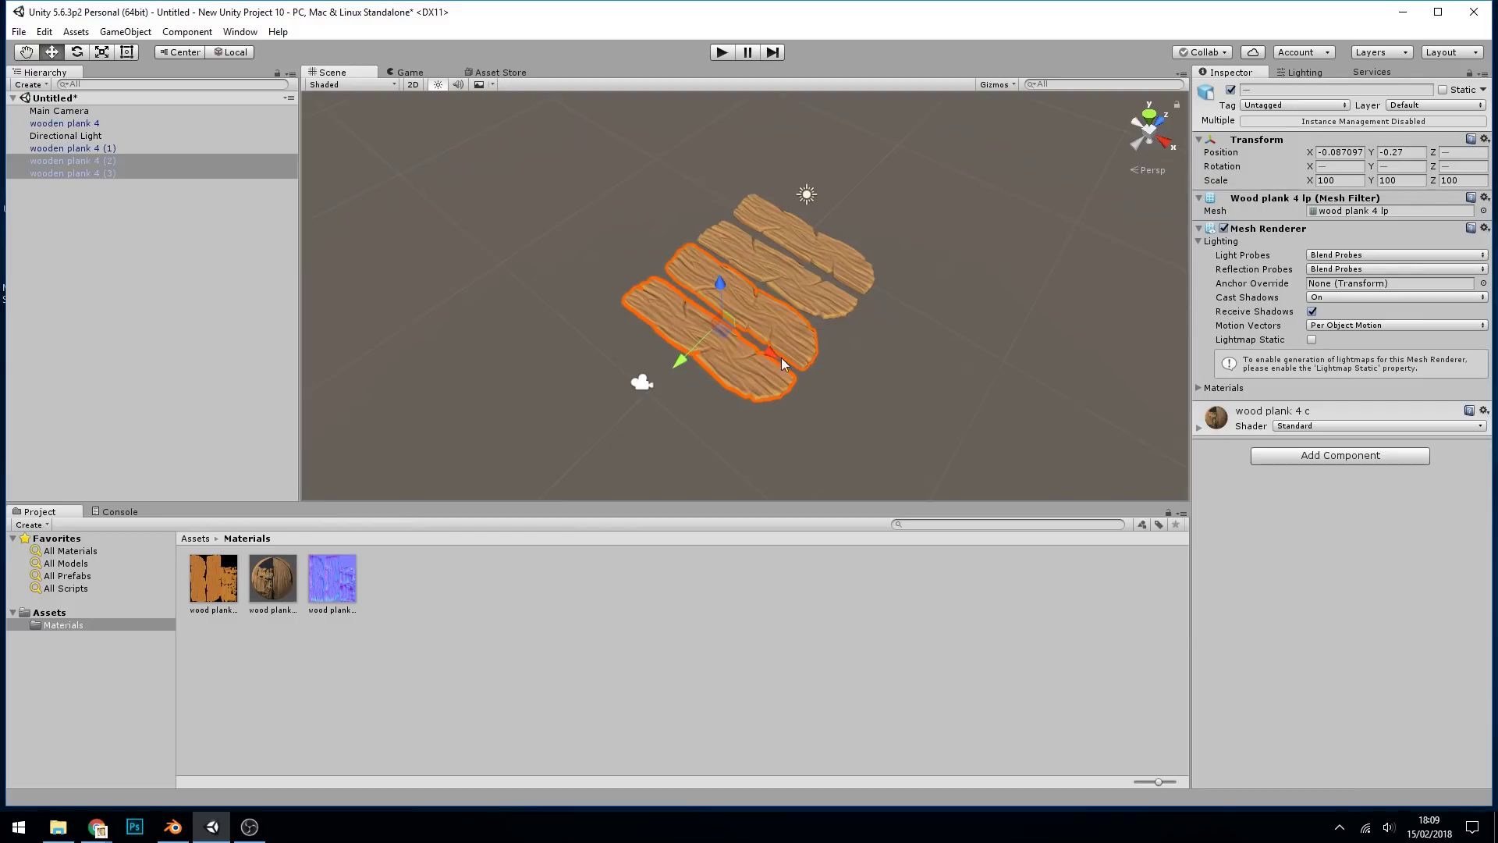